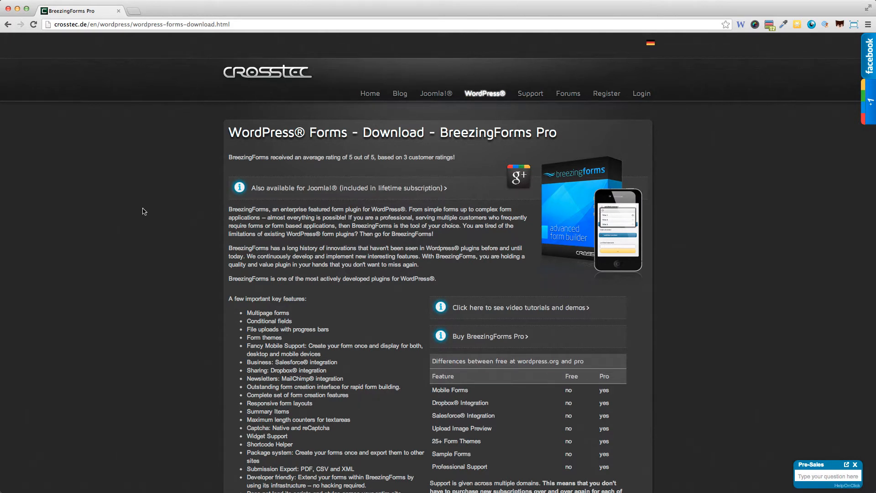
- Scroll the BreezingForms Pro download page past the feature list to the subscription pricing cards
{"action": "scroll", "coordinate": [143, 211], "scroll_direction": "down", "scroll_amount": 2}
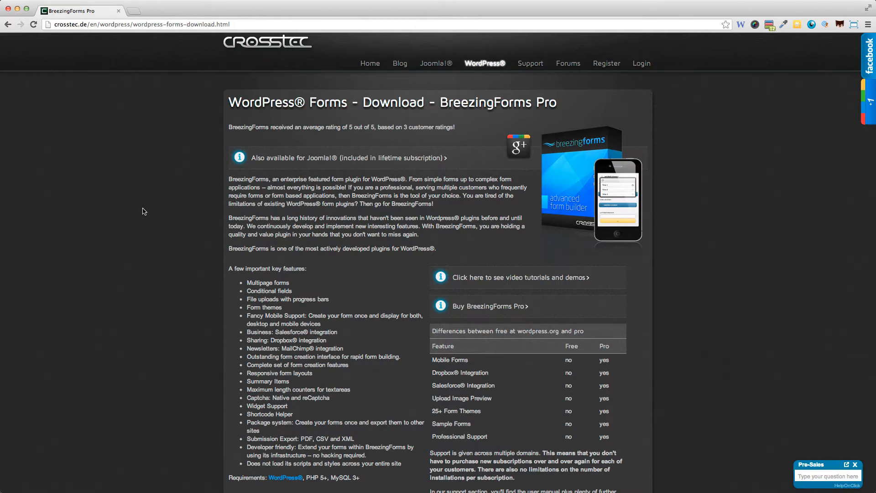
{"action": "scroll", "coordinate": [163, 227], "scroll_direction": "down", "scroll_amount": 15}
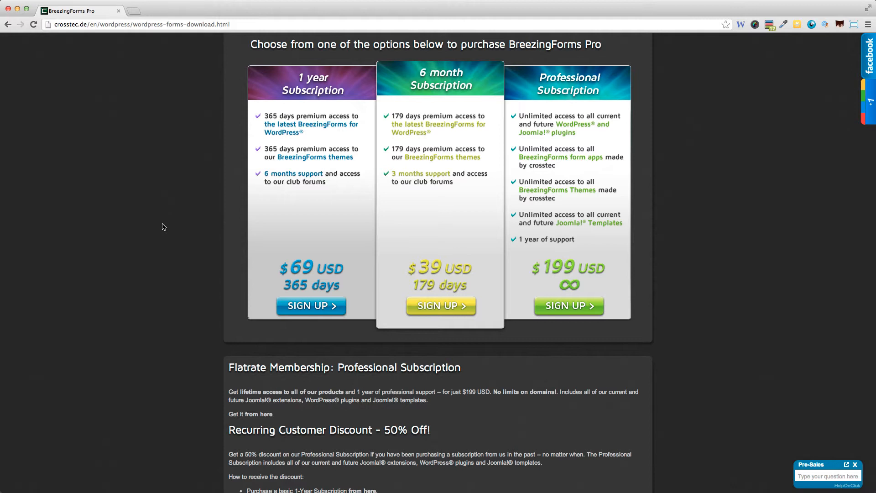
- Scroll through the BreezingForms Pro pricing and discount sections
{"action": "scroll", "coordinate": [657, 282], "scroll_direction": "down", "scroll_amount": 1}
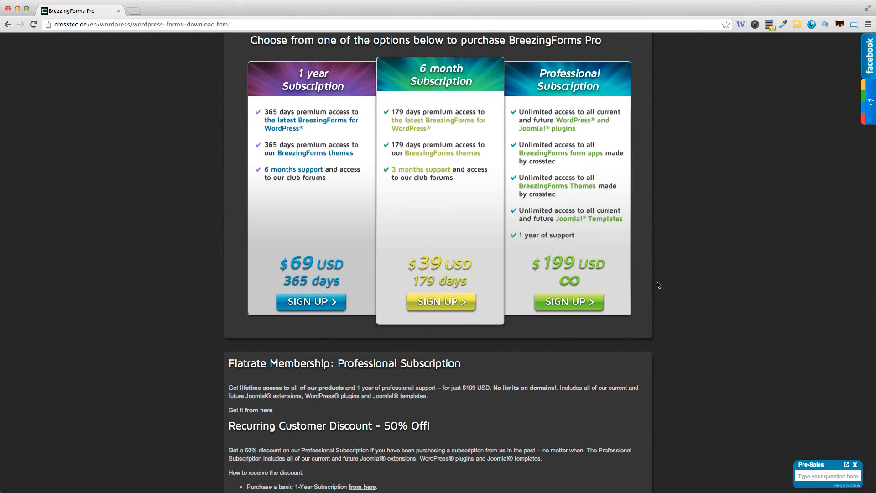
{"action": "scroll", "coordinate": [655, 284], "scroll_direction": "down", "scroll_amount": 3}
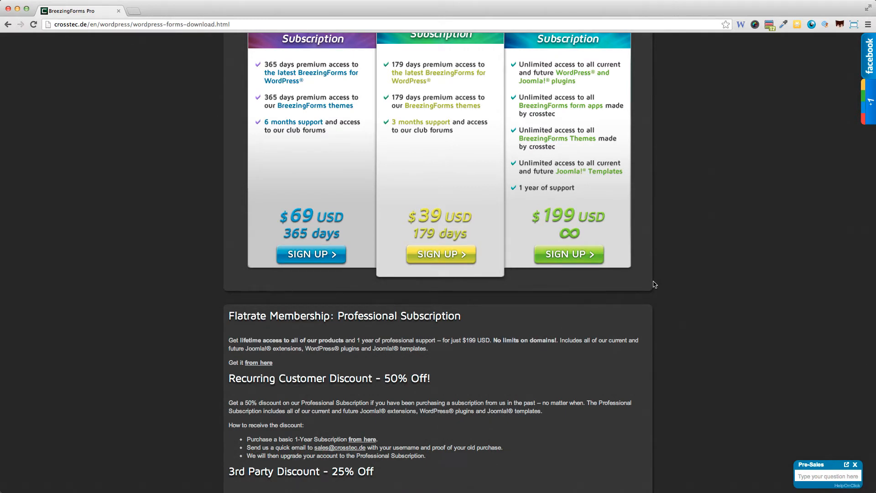
{"action": "scroll", "coordinate": [655, 284], "scroll_direction": "up", "scroll_amount": 3}
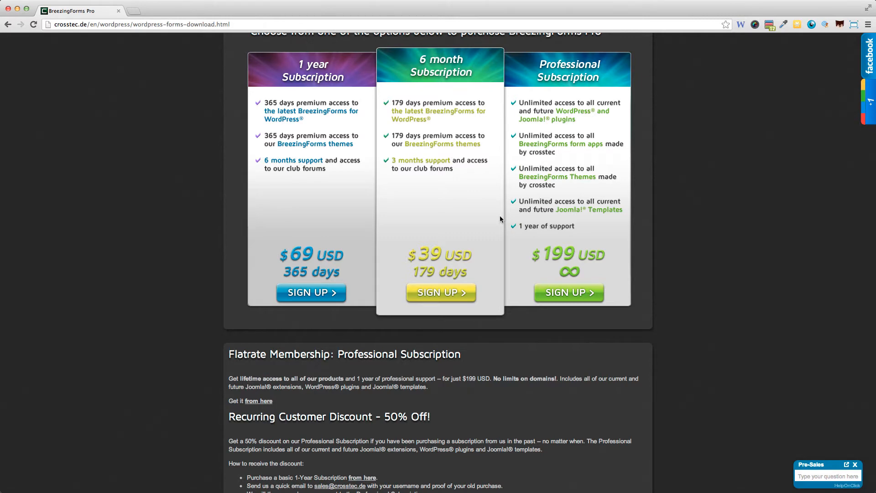
{"action": "scroll", "coordinate": [499, 219], "scroll_direction": "down", "scroll_amount": 3}
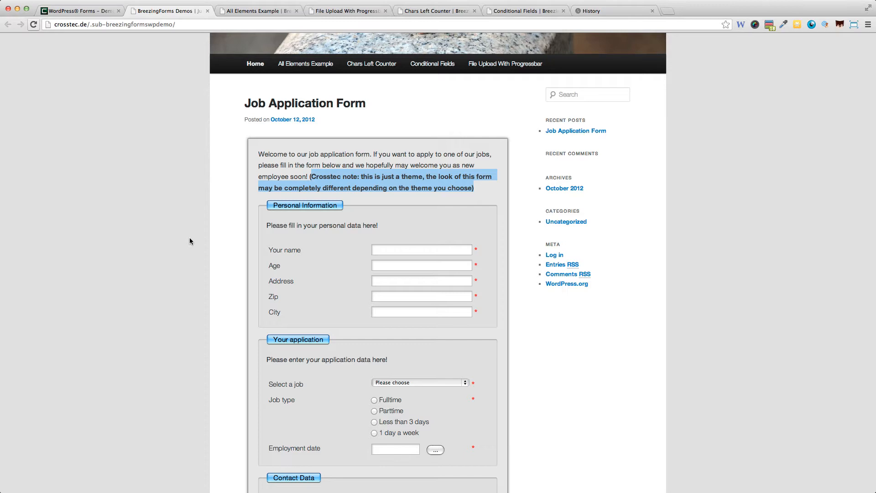
{"action": "scroll", "coordinate": [233, 161], "scroll_direction": "down", "scroll_amount": 3}
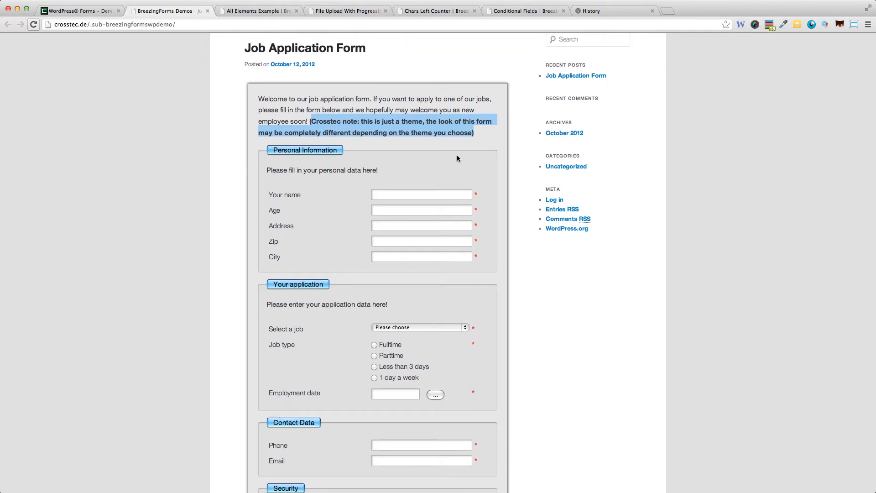
{"action": "scroll", "coordinate": [493, 278], "scroll_direction": "down", "scroll_amount": 1}
{"action": "scroll", "coordinate": [490, 281], "scroll_direction": "down", "scroll_amount": 2}
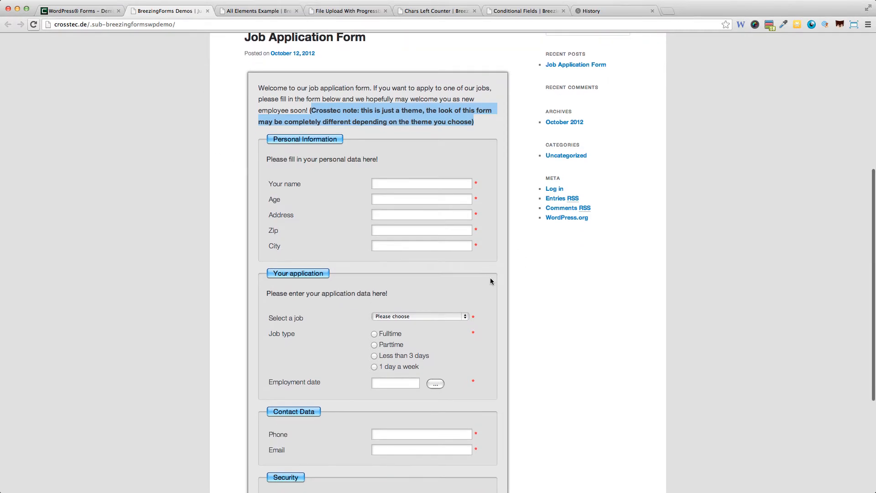
{"action": "left_click", "coordinate": [442, 313]}
{"action": "left_click", "coordinate": [502, 328]}
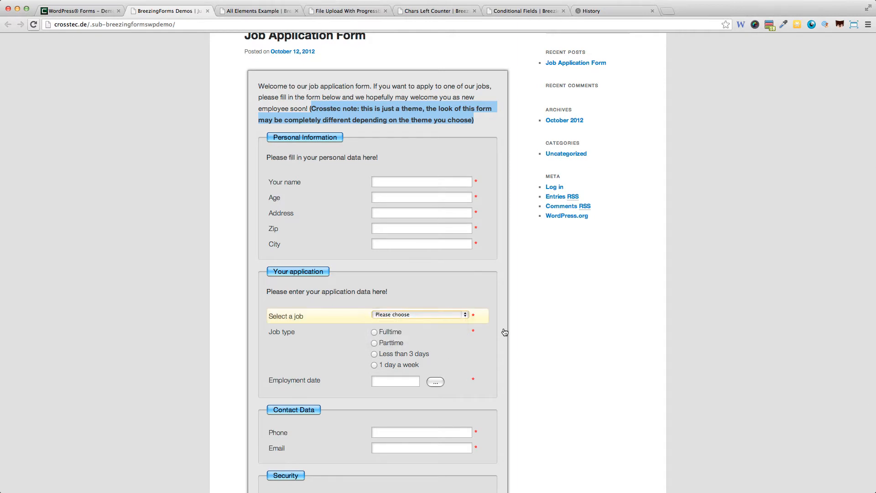
{"action": "scroll", "coordinate": [503, 327], "scroll_direction": "down", "scroll_amount": 5}
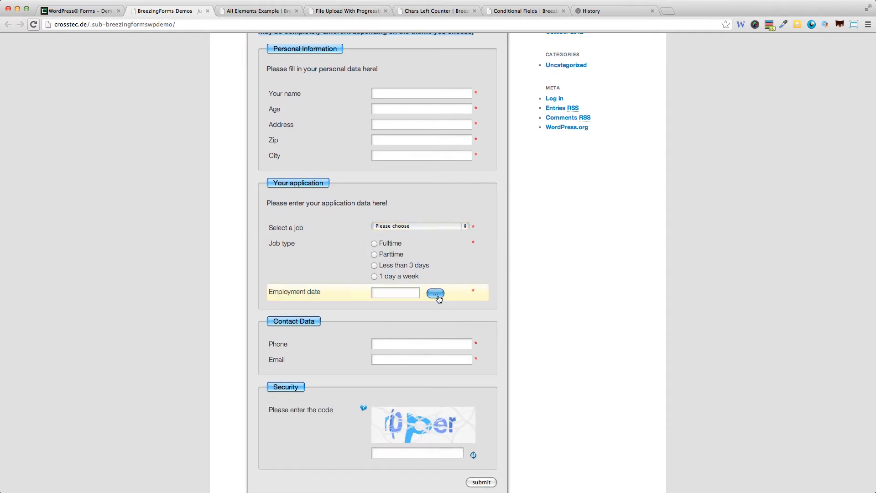
{"action": "left_click", "coordinate": [435, 293]}
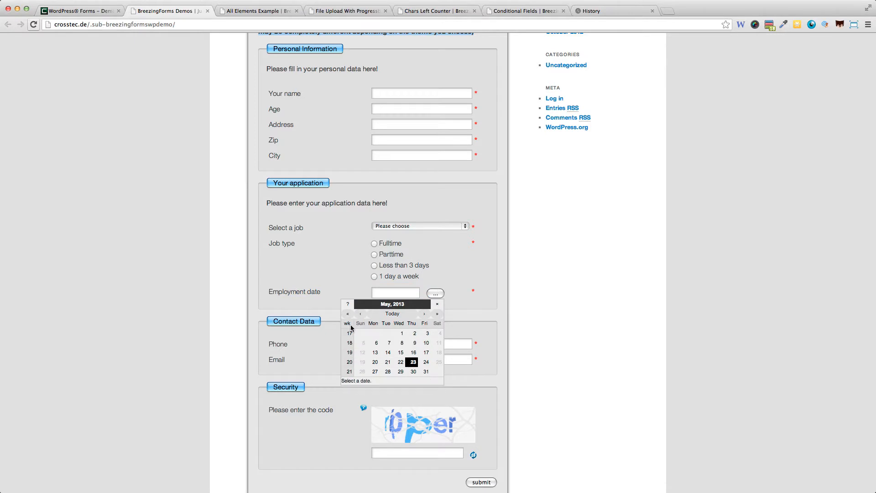
{"action": "left_click", "coordinate": [492, 291]}
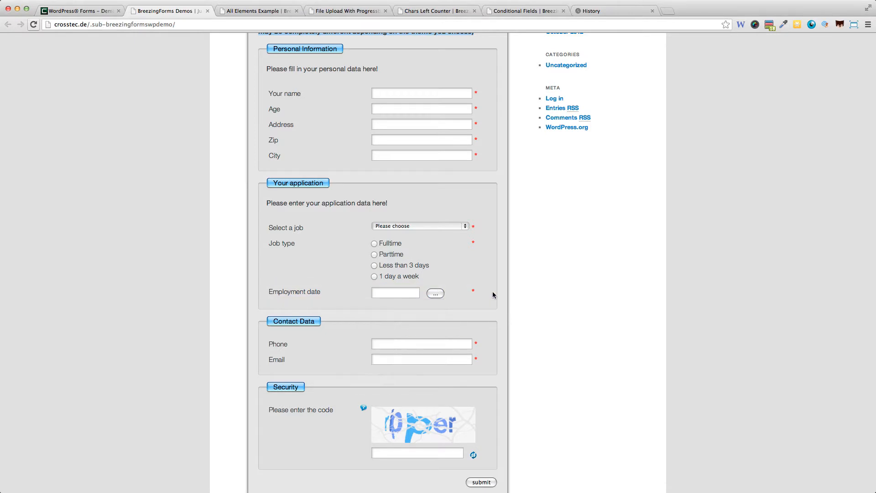
{"action": "scroll", "coordinate": [483, 381], "scroll_direction": "down", "scroll_amount": 2}
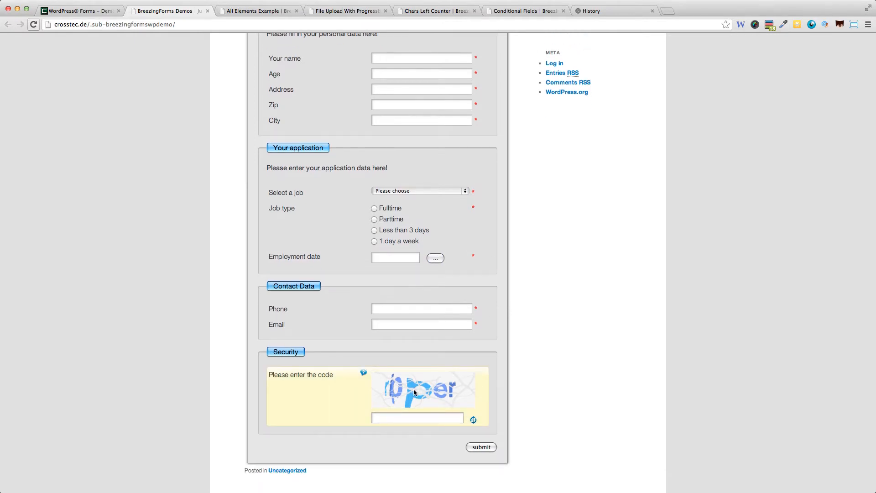
{"action": "mouse_move", "coordinate": [363, 373]}
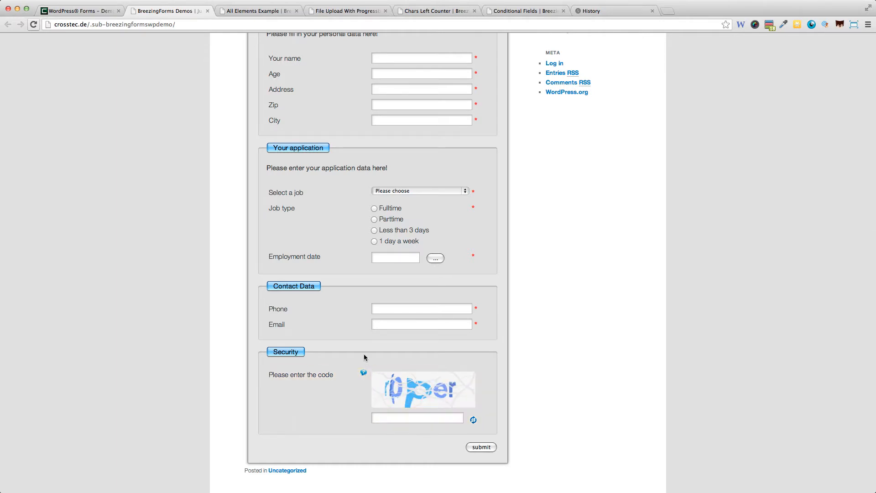
{"action": "scroll", "coordinate": [361, 355], "scroll_direction": "up", "scroll_amount": 8}
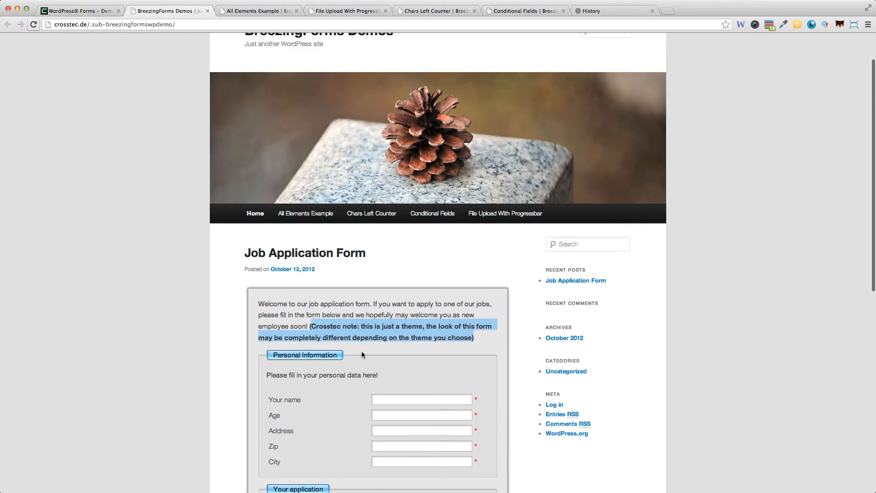
{"action": "scroll", "coordinate": [361, 354], "scroll_direction": "down", "scroll_amount": 6}
{"action": "scroll", "coordinate": [362, 355], "scroll_direction": "up", "scroll_amount": 2}
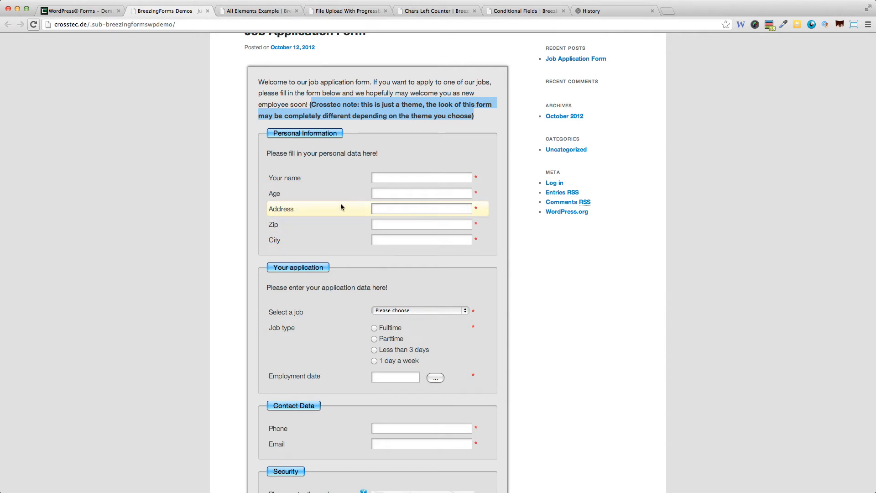
{"action": "left_click", "coordinate": [253, 11]}
{"action": "scroll", "coordinate": [329, 157], "scroll_direction": "up", "scroll_amount": 3}
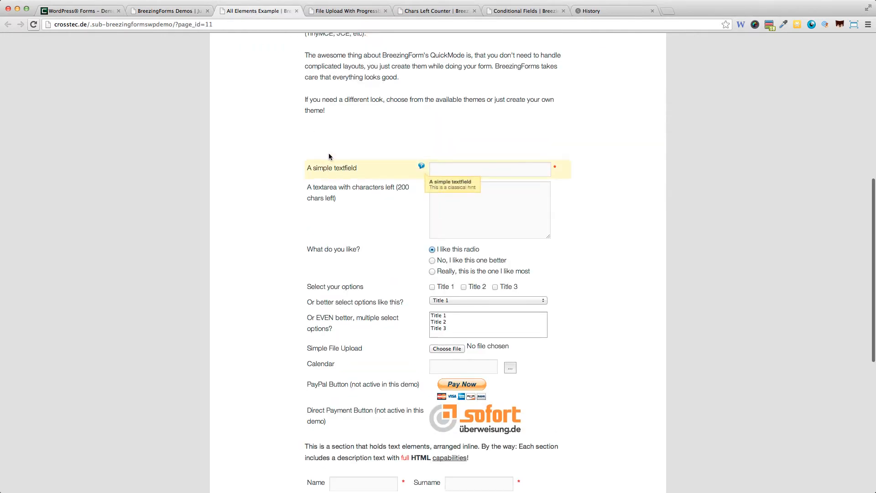
{"action": "scroll", "coordinate": [328, 156], "scroll_direction": "up", "scroll_amount": 2}
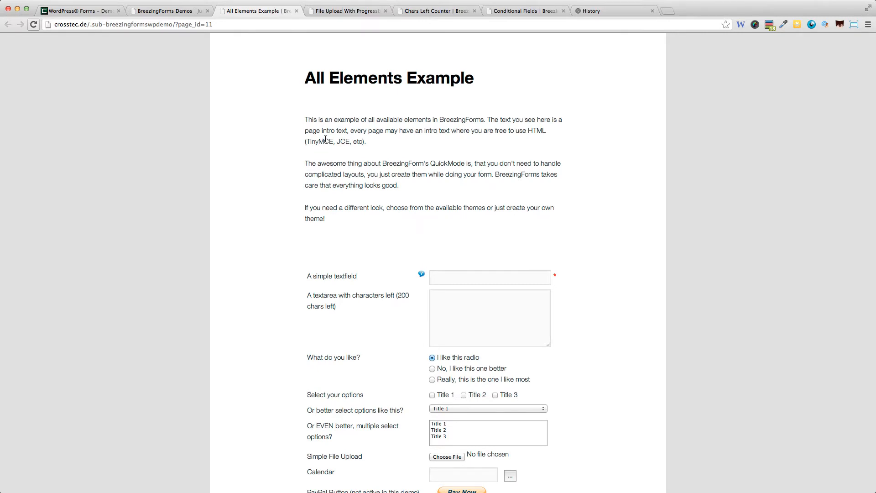
{"action": "scroll", "coordinate": [325, 138], "scroll_direction": "down", "scroll_amount": 2}
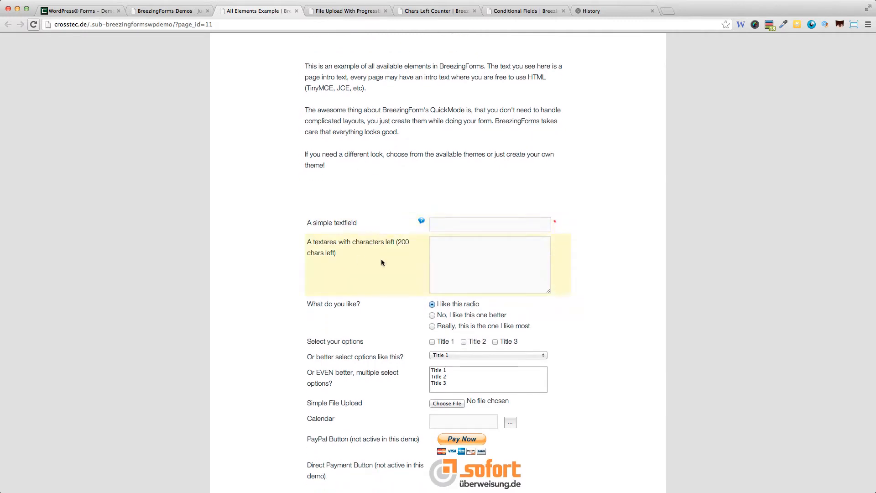
{"action": "scroll", "coordinate": [411, 262], "scroll_direction": "down", "scroll_amount": 3}
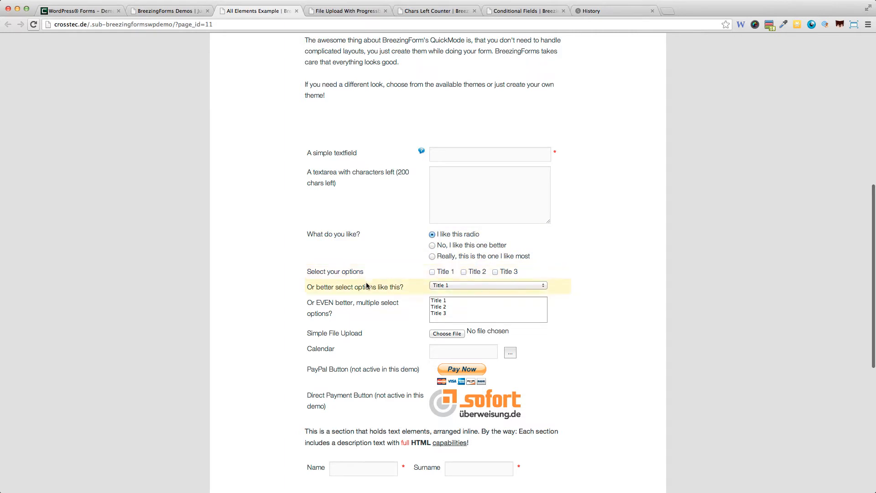
{"action": "left_click", "coordinate": [477, 285]}
{"action": "left_click", "coordinate": [609, 279]}
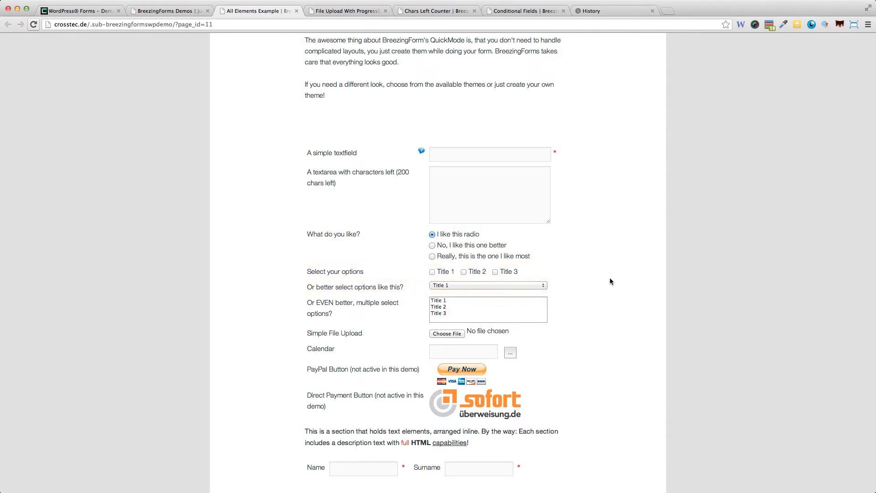
{"action": "left_click", "coordinate": [443, 305]}
{"action": "left_click", "coordinate": [444, 301], "text": "super"}
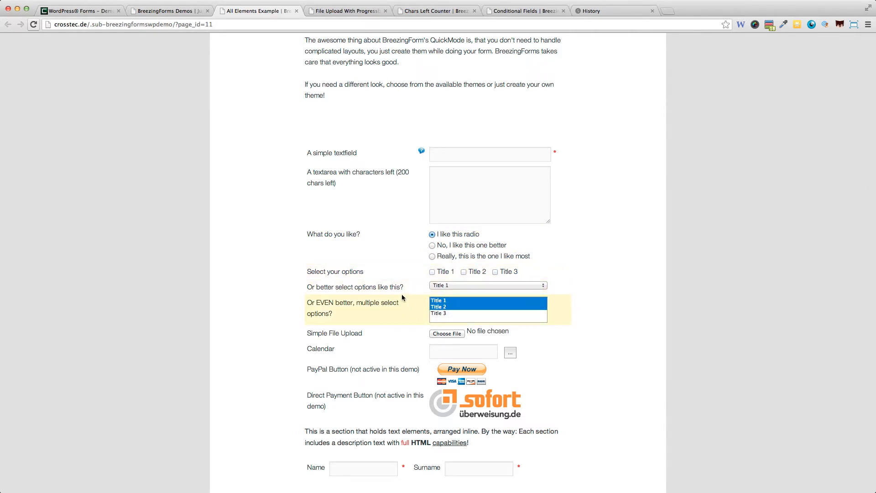
{"action": "left_click", "coordinate": [438, 333]}
{"action": "key", "text": "Escape"}
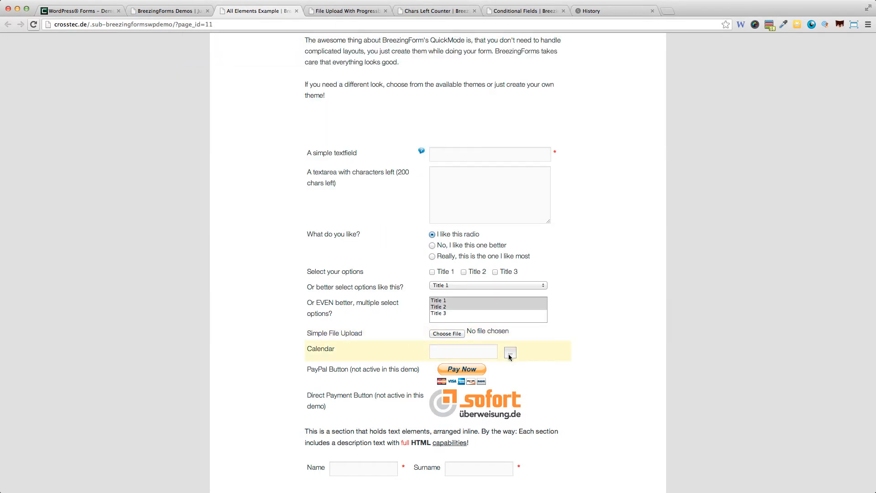
{"action": "scroll", "coordinate": [378, 375], "scroll_direction": "down", "scroll_amount": 2}
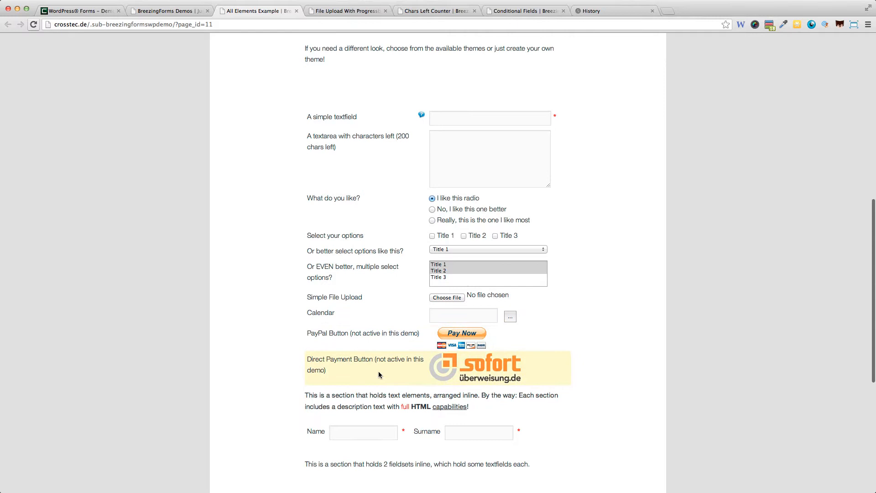
{"action": "left_click", "coordinate": [510, 317]}
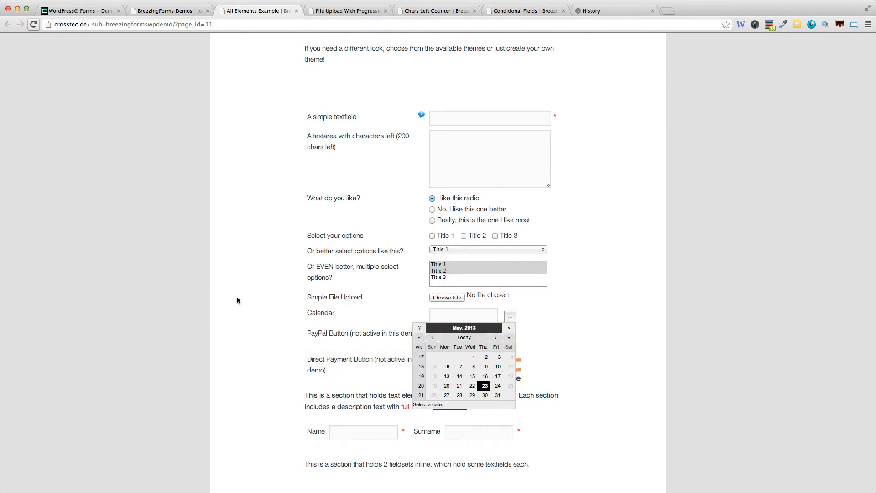
{"action": "left_click", "coordinate": [524, 350]}
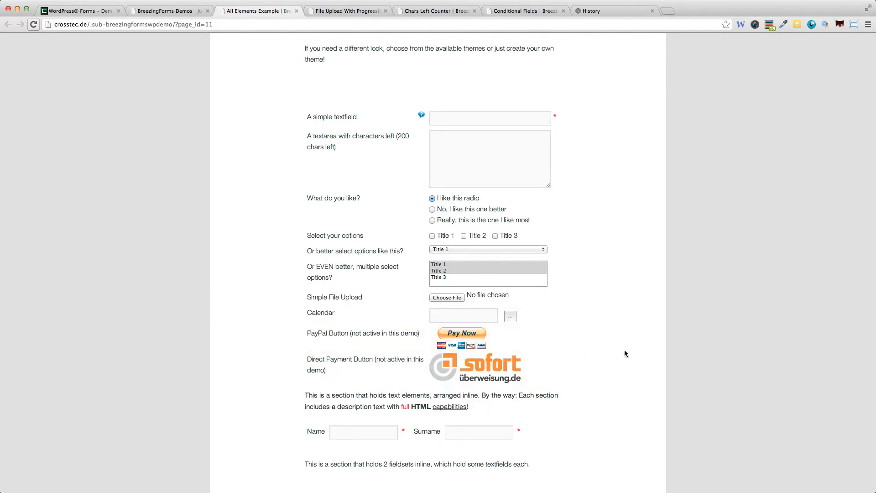
{"action": "scroll", "coordinate": [614, 343], "scroll_direction": "down", "scroll_amount": 4}
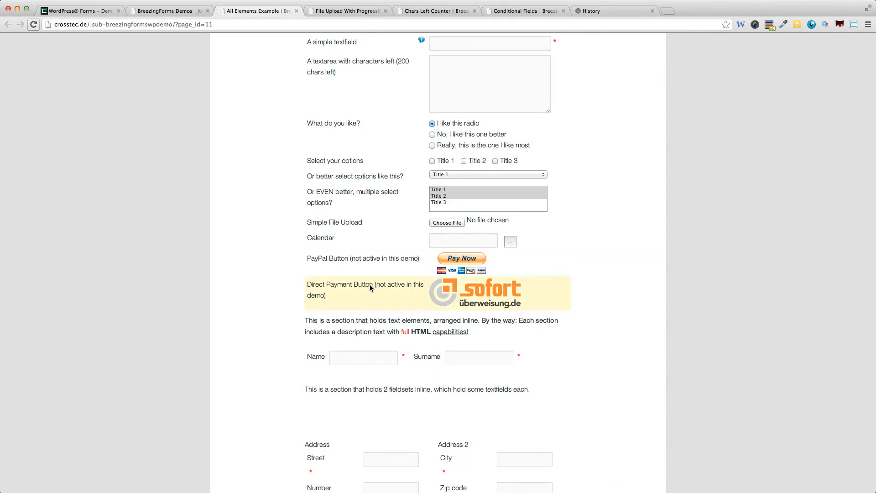
{"action": "scroll", "coordinate": [373, 290], "scroll_direction": "down", "scroll_amount": 3}
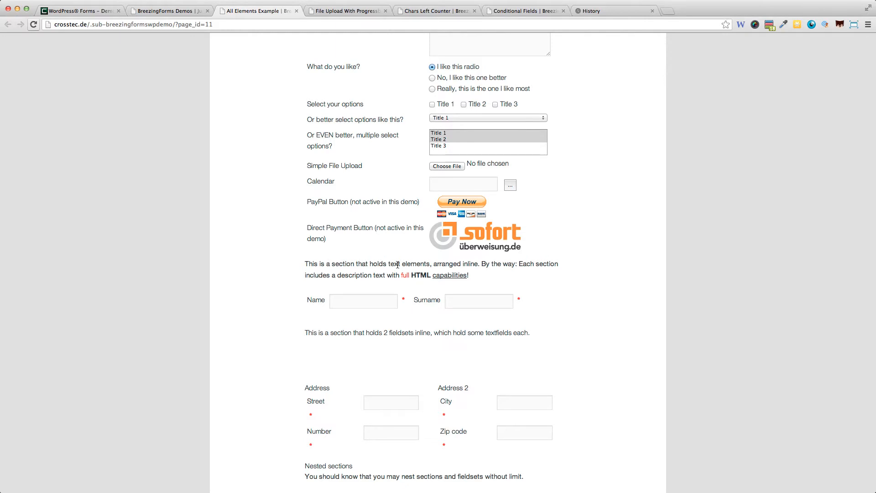
{"action": "scroll", "coordinate": [397, 264], "scroll_direction": "down", "scroll_amount": 1}
{"action": "left_click", "coordinate": [365, 290]}
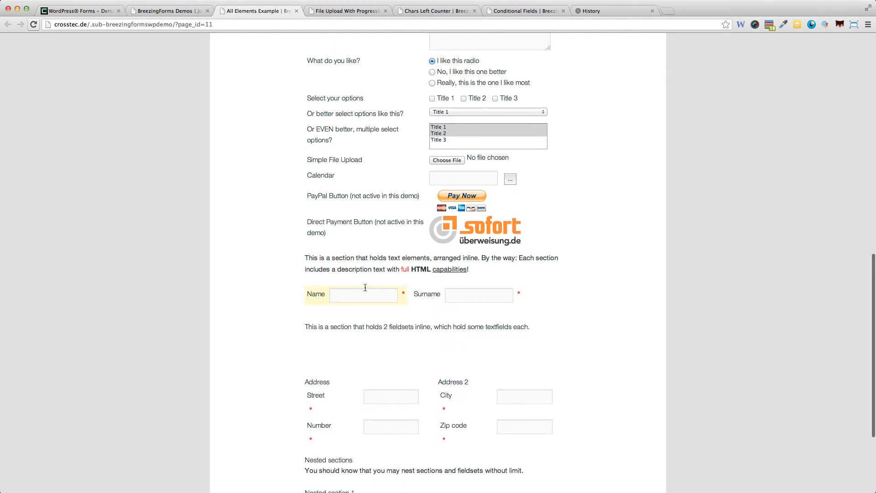
{"action": "left_click", "coordinate": [464, 292]}
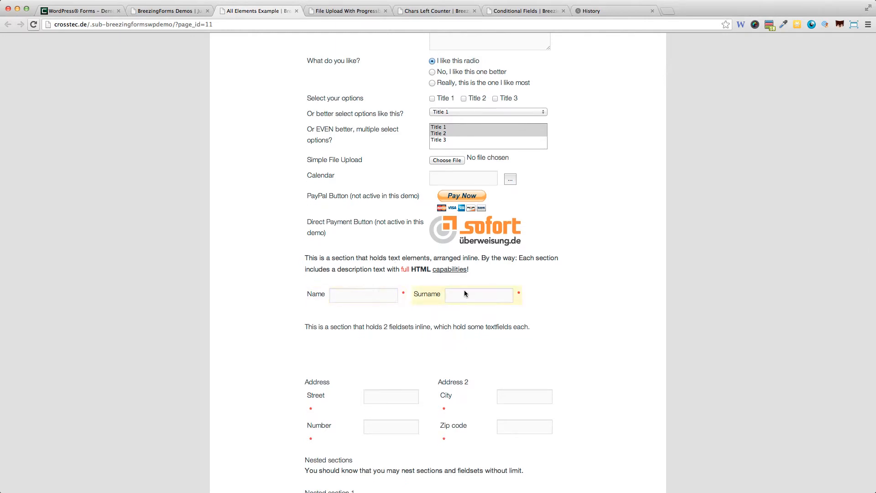
{"action": "left_click", "coordinate": [342, 292]}
{"action": "left_click", "coordinate": [461, 296]}
{"action": "left_click", "coordinate": [359, 297]}
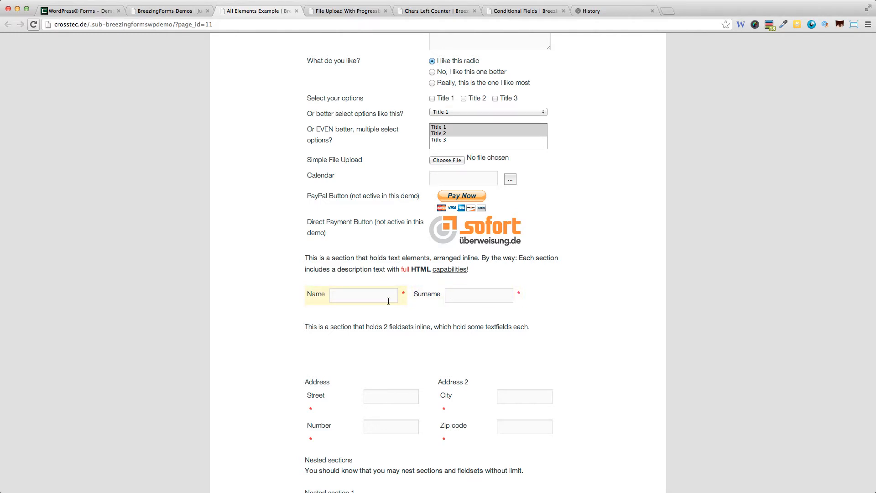
{"action": "scroll", "coordinate": [388, 301], "scroll_direction": "down", "scroll_amount": 5}
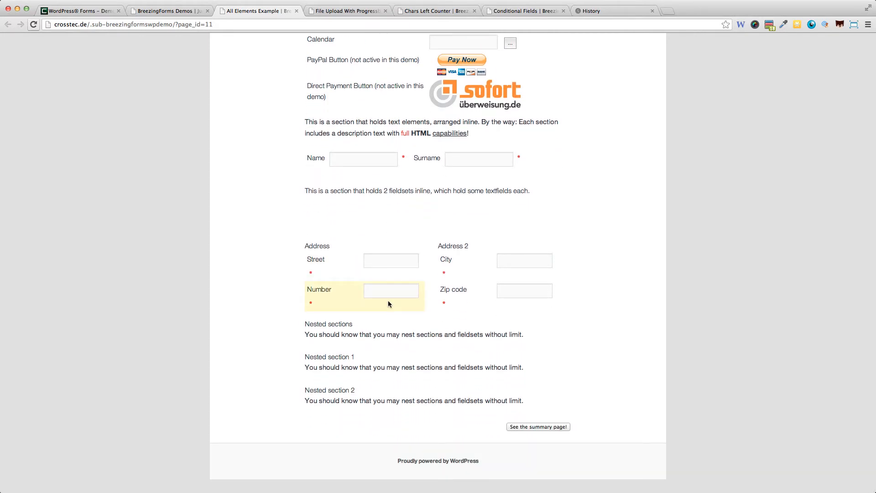
{"action": "scroll", "coordinate": [388, 304], "scroll_direction": "up", "scroll_amount": 15}
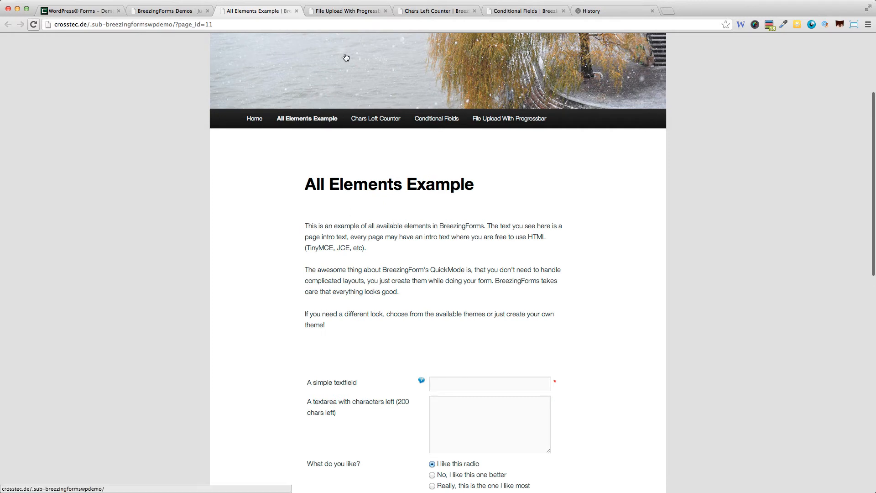
- Fill in the security code and submit the File Upload With Progressbar form with its two images
{"action": "left_click", "coordinate": [345, 12]}
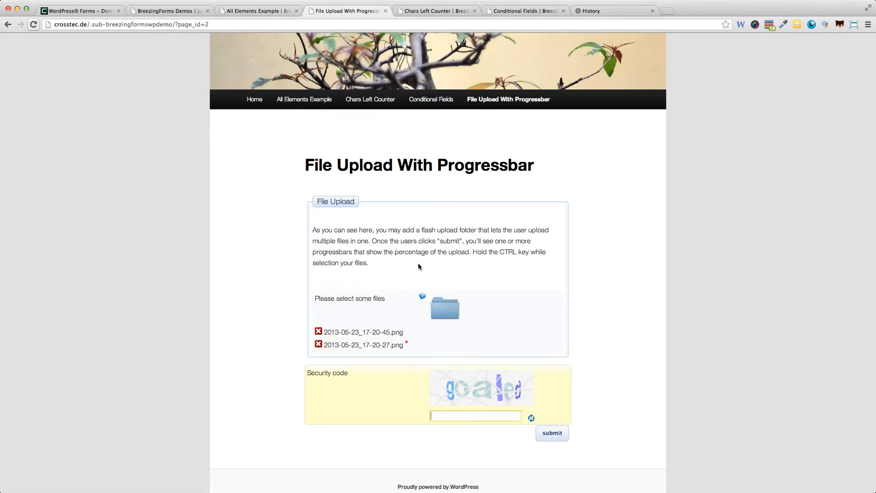
{"action": "scroll", "coordinate": [407, 215], "scroll_direction": "down", "scroll_amount": 1}
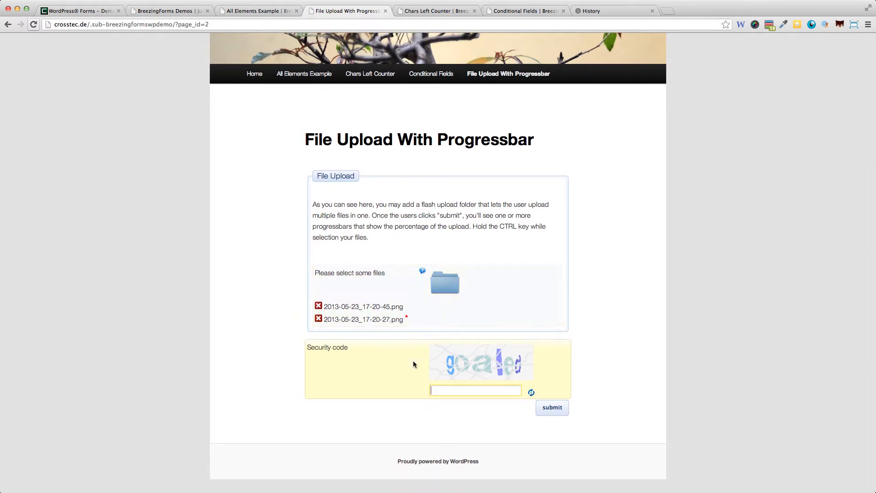
{"action": "type", "text": "go"}
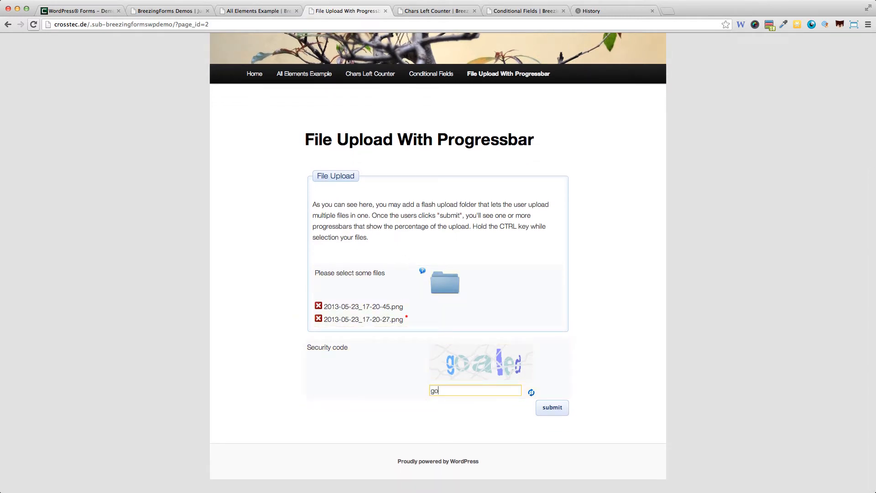
{"action": "type", "text": "aled"}
{"action": "left_click", "coordinate": [539, 412]}
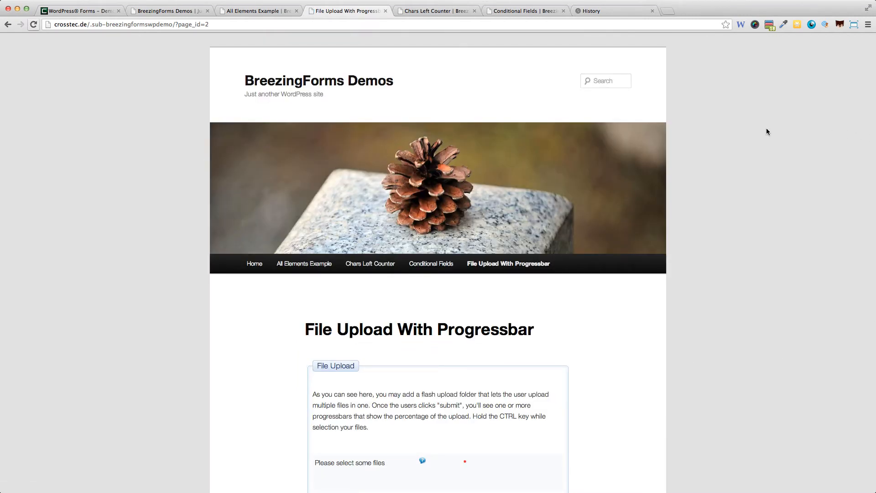
- Try the Chars Left Counter demo with a short introductory message, then move to the Conditional Fields demo
{"action": "left_click", "coordinate": [424, 10]}
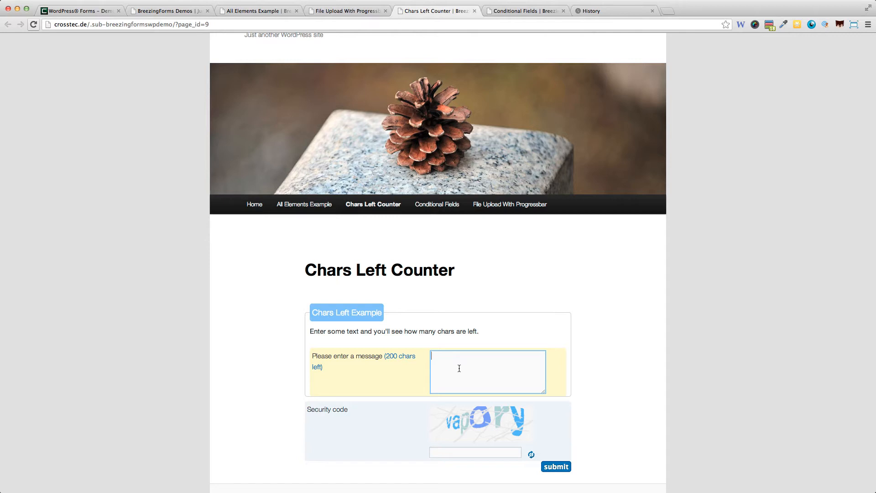
{"action": "type", "text": "Hello this is Jean from WP Mayor"}
{"action": "left_click", "coordinate": [546, 11]}
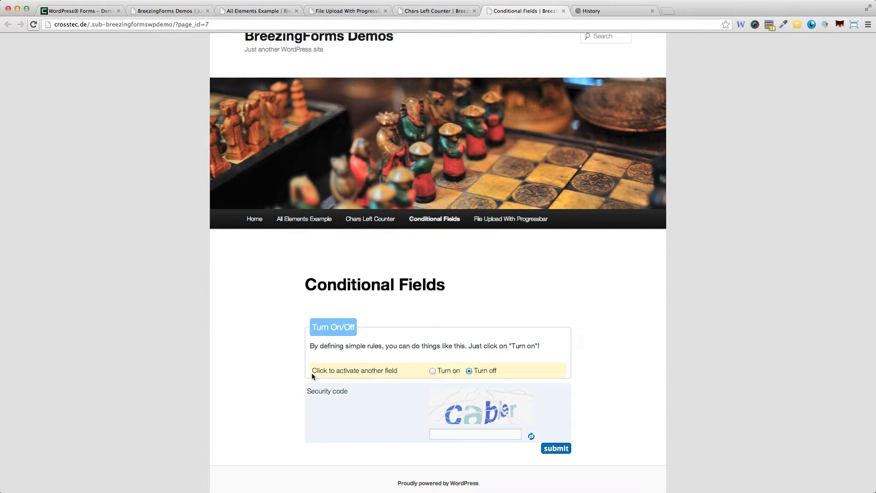
- Switch the Conditional Fields demo to Turn on to reveal its extra field
{"action": "left_click", "coordinate": [431, 372]}
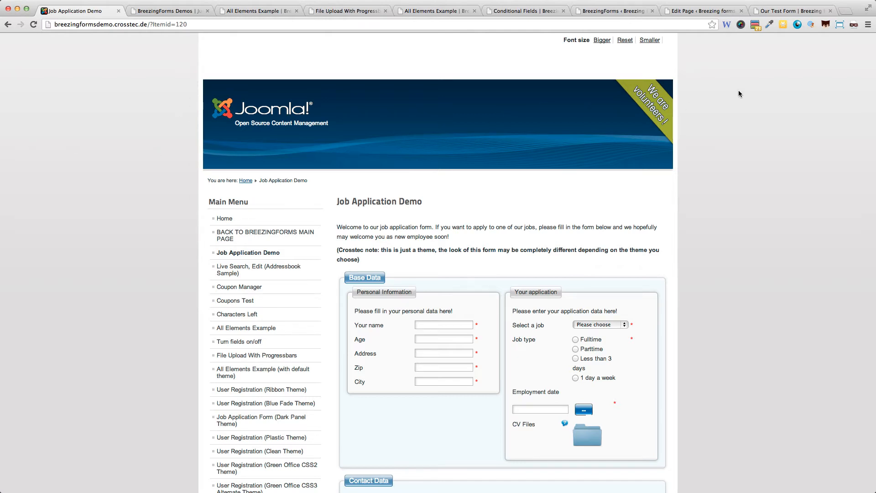
{"action": "left_click", "coordinate": [843, 26]}
- Resize the browser to 320 x 480 with Window Resizer, then widen it to about 583 px
{"action": "left_click", "coordinate": [843, 26]}
{"action": "left_click", "coordinate": [827, 47]}
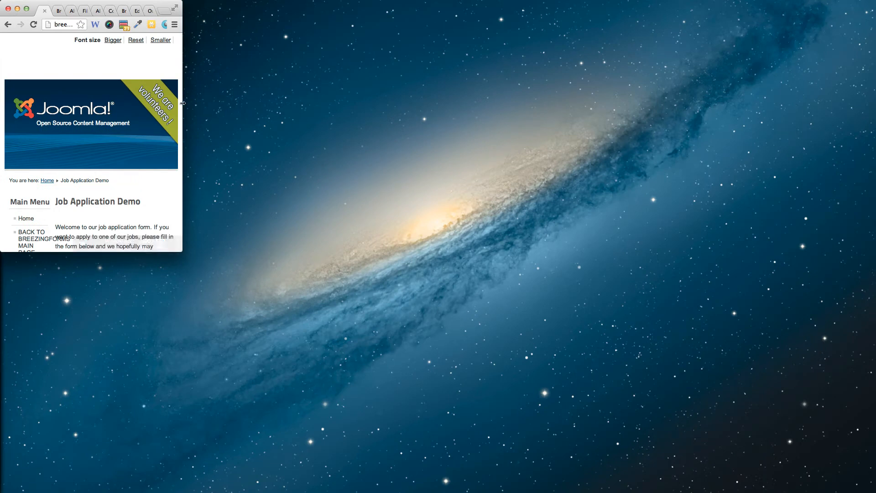
{"action": "scroll", "coordinate": [108, 133], "scroll_direction": "down", "scroll_amount": 5}
{"action": "scroll", "coordinate": [108, 133], "scroll_direction": "down", "scroll_amount": 3}
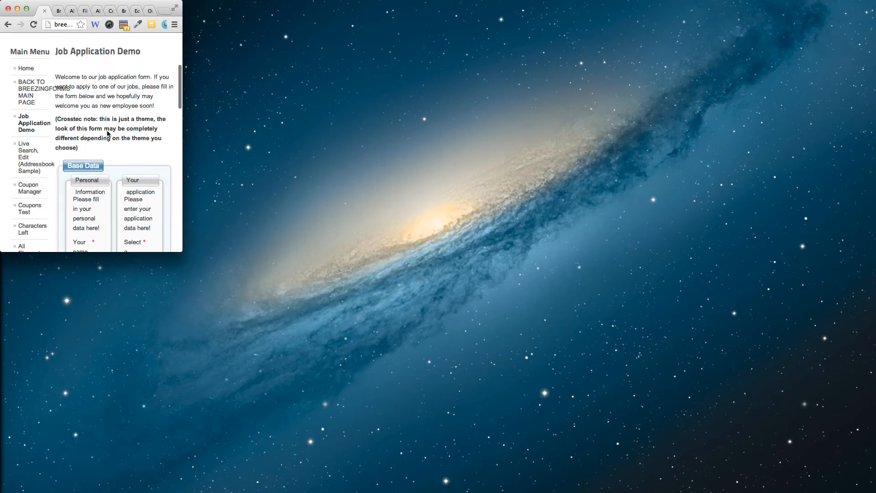
{"action": "scroll", "coordinate": [108, 133], "scroll_direction": "up", "scroll_amount": 8}
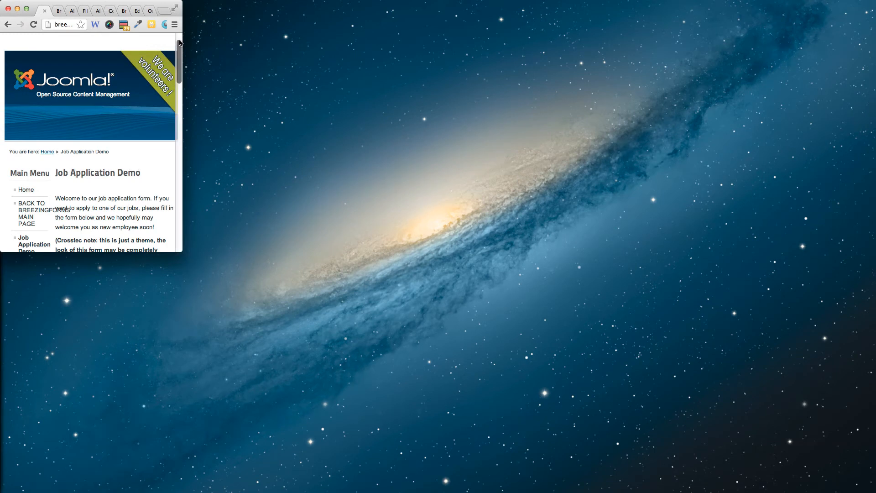
{"action": "left_click_drag", "start_coordinate": [183, 42], "coordinate": [267, 44]}
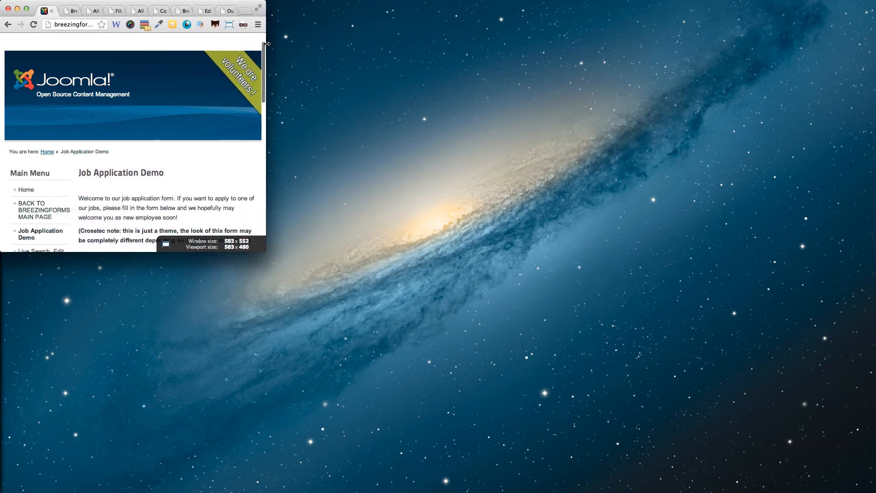
{"action": "left_click", "coordinate": [243, 24]}
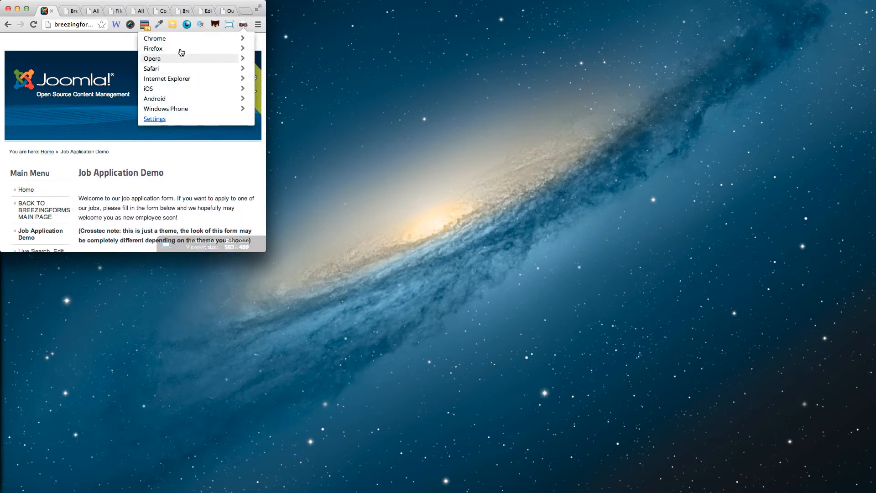
- Emulate an Android 4.1 Nexus 7 and resize the browser to 320 x 480
{"action": "left_click", "coordinate": [167, 102]}
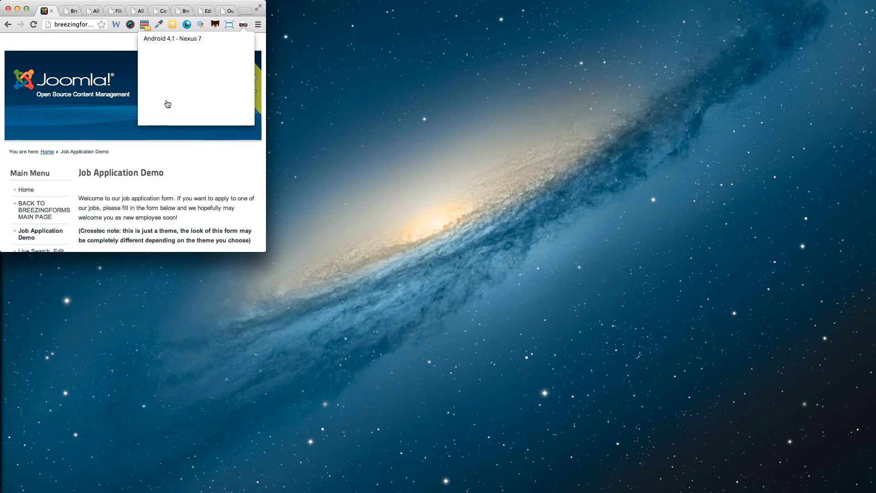
{"action": "left_click", "coordinate": [171, 44]}
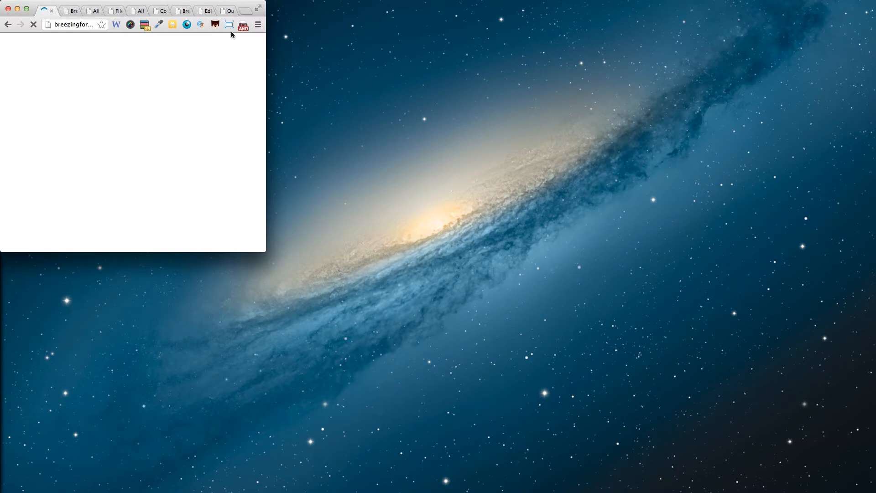
{"action": "left_click", "coordinate": [230, 27]}
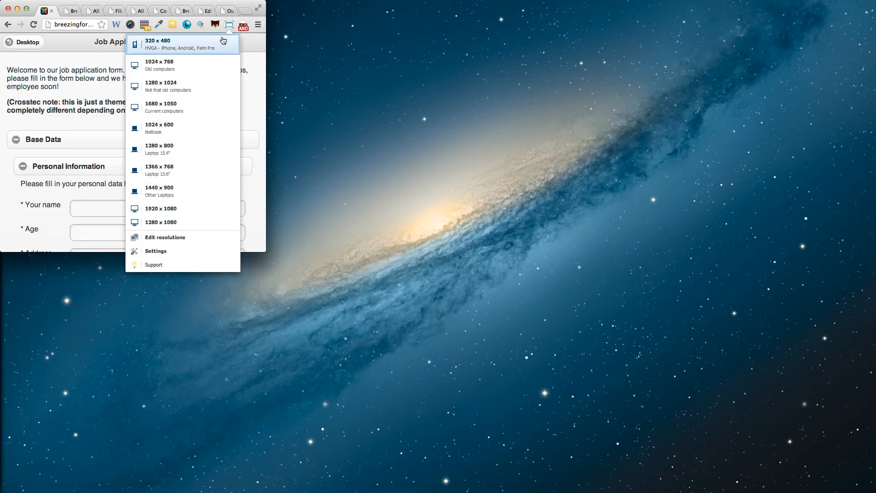
{"action": "left_click", "coordinate": [222, 41]}
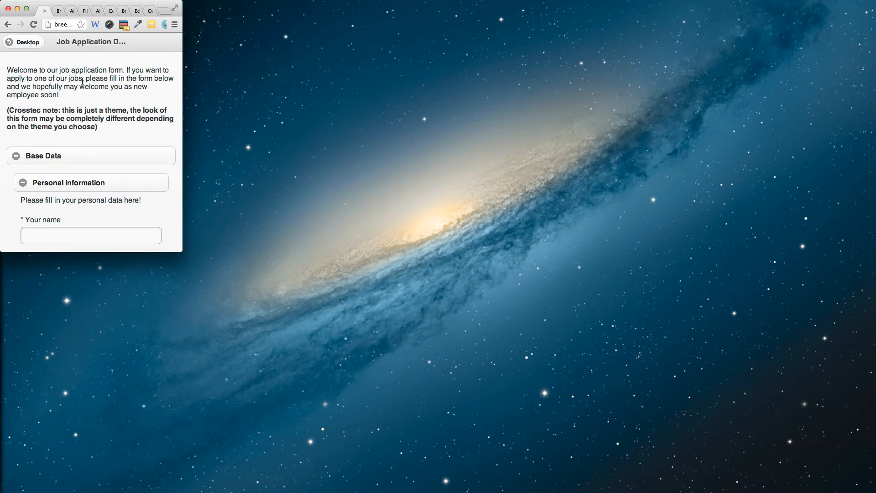
- Test the Your name and Age fields and the employment date picker in the mobile layout
{"action": "scroll", "coordinate": [82, 81], "scroll_direction": "down", "scroll_amount": 5}
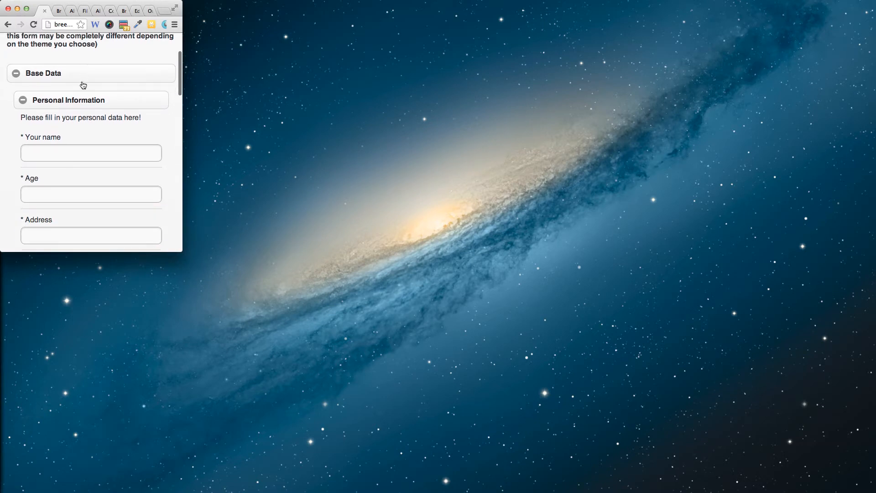
{"action": "left_click", "coordinate": [82, 85]}
{"action": "left_click", "coordinate": [80, 130]}
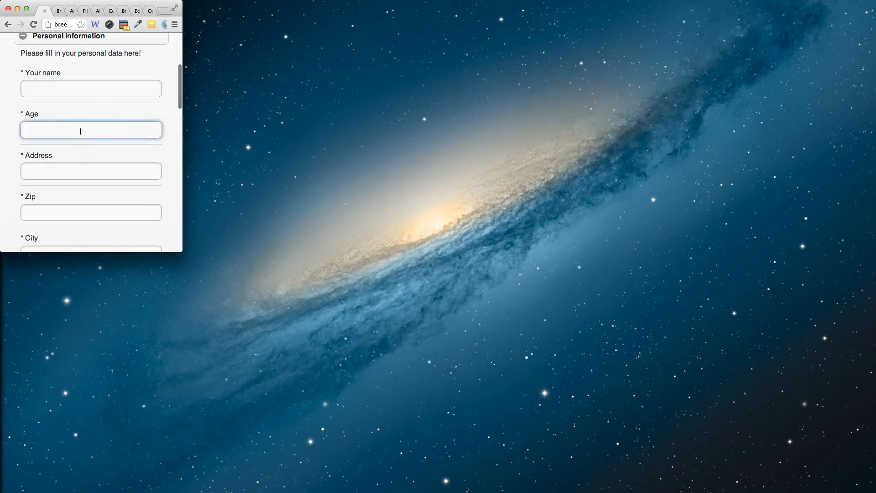
{"action": "scroll", "coordinate": [81, 131], "scroll_direction": "down", "scroll_amount": 8}
{"action": "scroll", "coordinate": [80, 133], "scroll_direction": "down", "scroll_amount": 2}
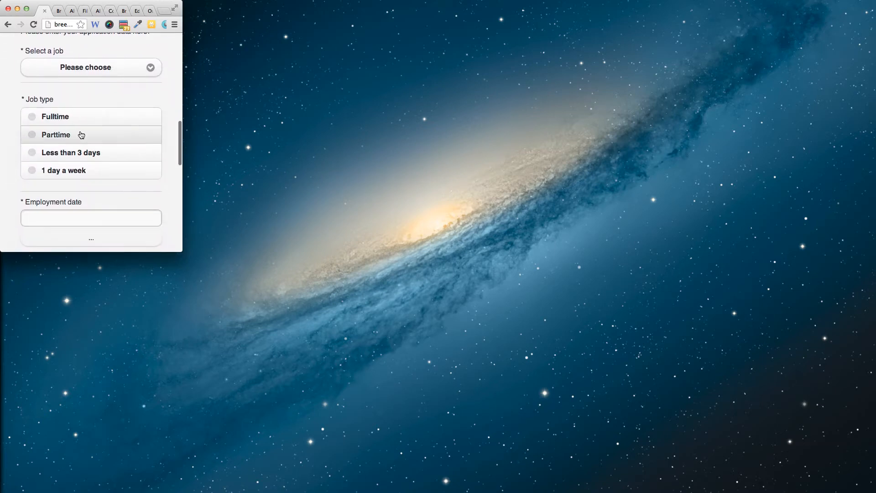
{"action": "scroll", "coordinate": [75, 141], "scroll_direction": "down", "scroll_amount": 3}
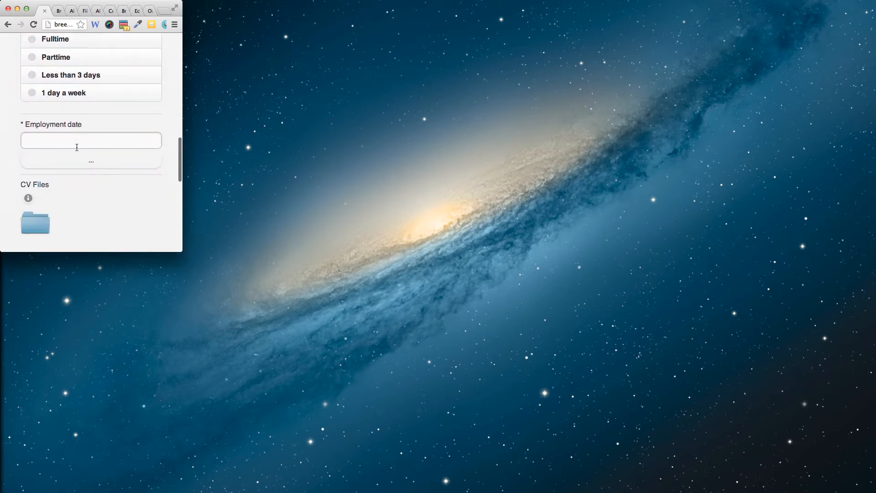
{"action": "left_click", "coordinate": [91, 148]}
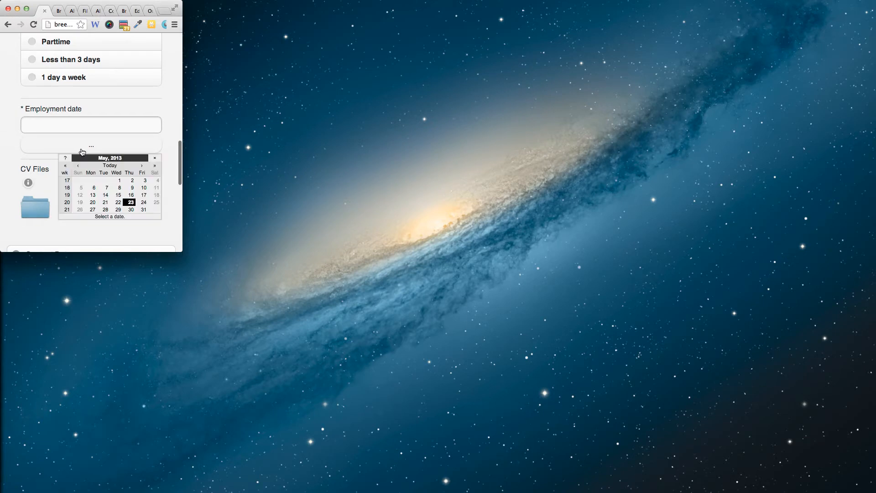
{"action": "left_click", "coordinate": [176, 143]}
{"action": "scroll", "coordinate": [176, 143], "scroll_direction": "down", "scroll_amount": 10}
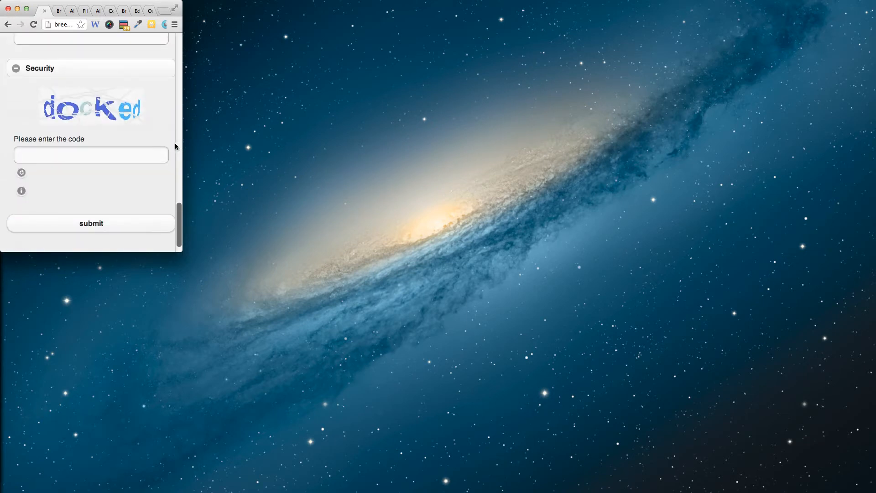
{"action": "scroll", "coordinate": [175, 145], "scroll_direction": "up", "scroll_amount": 10}
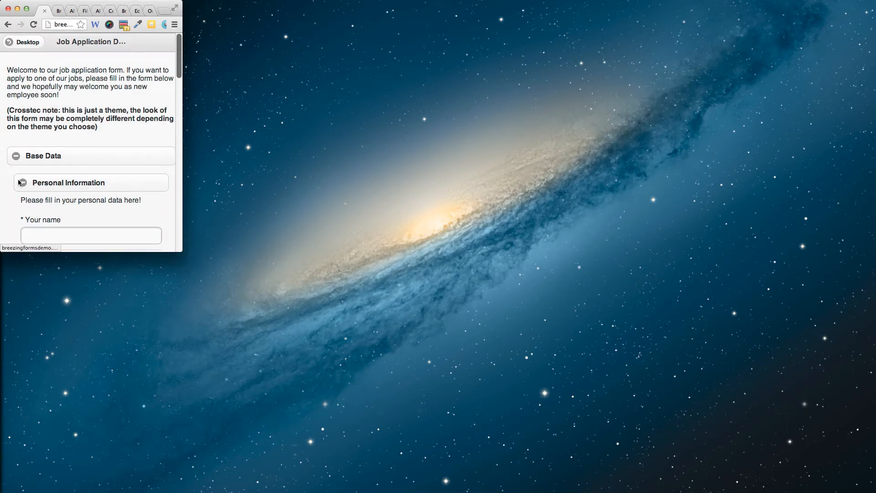
- Collapse the Personal Information, Your application and Contact Data sections, then expand all sections again
{"action": "left_click", "coordinate": [23, 183]}
{"action": "left_click", "coordinate": [23, 204]}
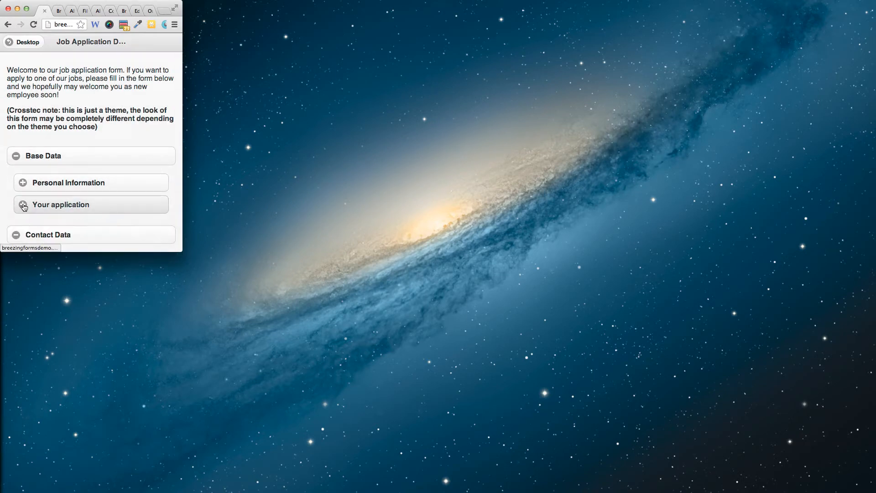
{"action": "scroll", "coordinate": [22, 204], "scroll_direction": "down", "scroll_amount": 2}
{"action": "left_click", "coordinate": [19, 204]}
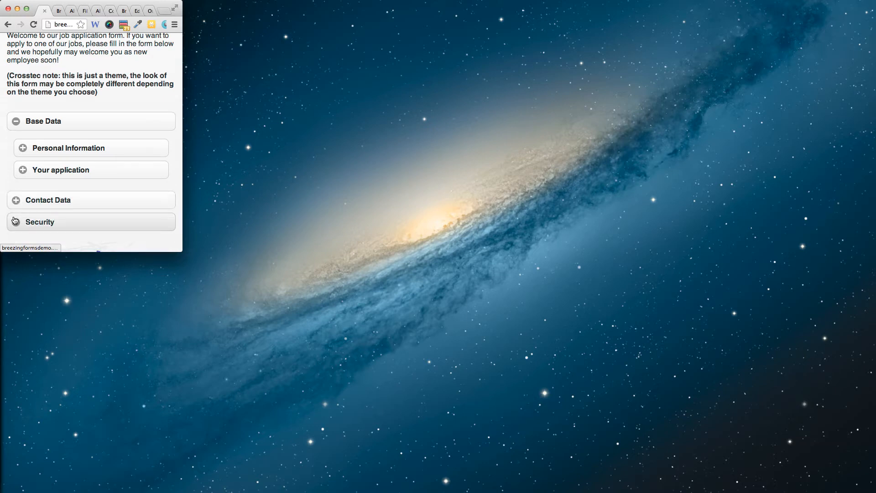
{"action": "scroll", "coordinate": [16, 222], "scroll_direction": "down", "scroll_amount": 2}
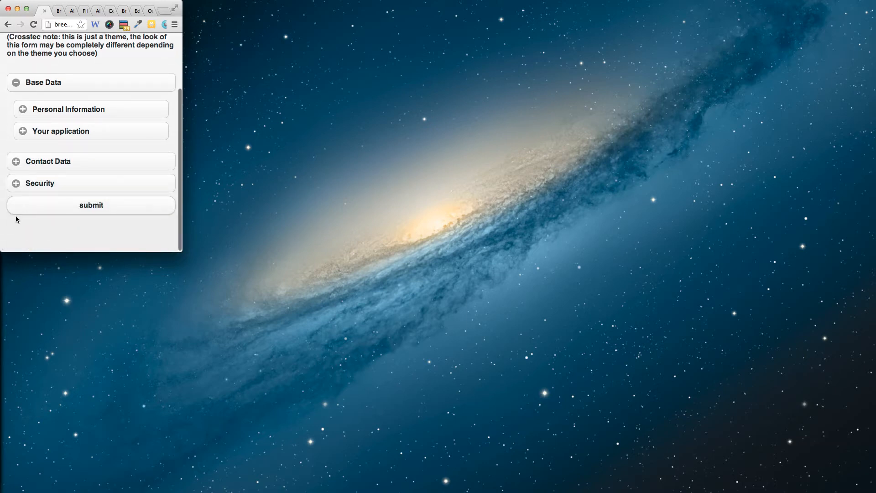
{"action": "left_click", "coordinate": [16, 190]}
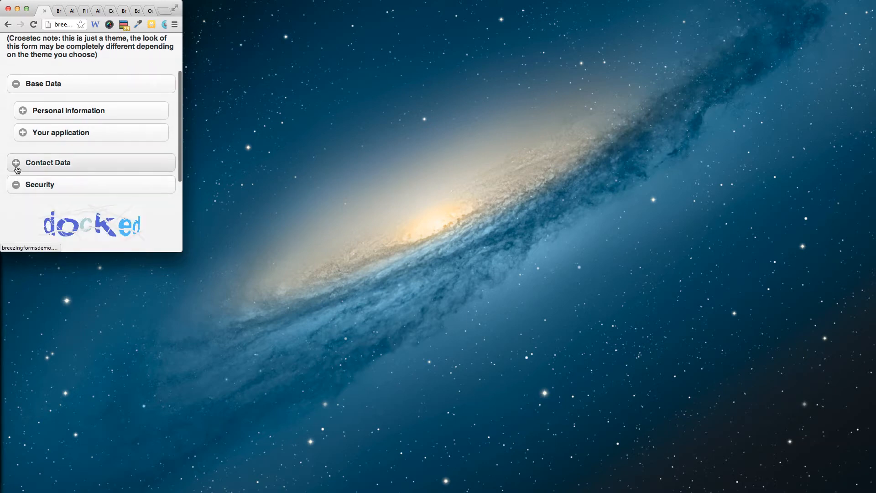
{"action": "left_click", "coordinate": [16, 164]}
{"action": "left_click", "coordinate": [23, 132]}
{"action": "left_click", "coordinate": [23, 111]}
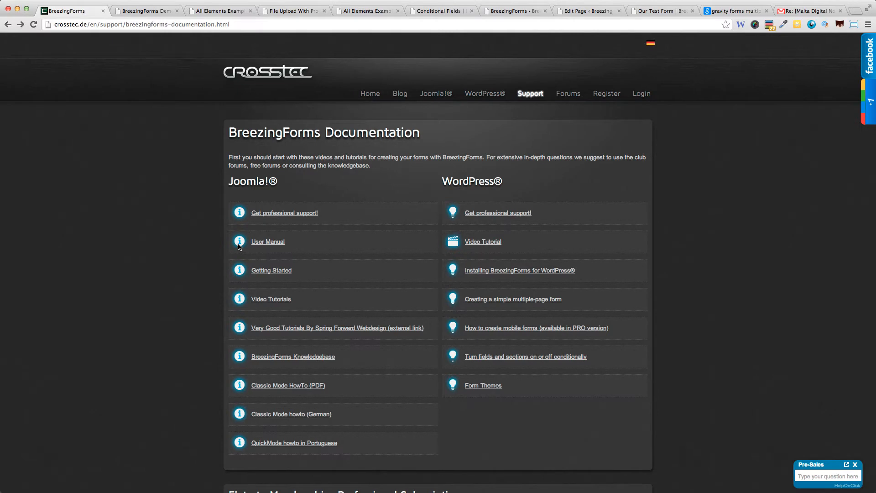
- Skim the Installing BreezingForms for WordPress and Creating a simple multiple-page form guides
{"action": "mouse_move", "coordinate": [528, 94]}
{"action": "left_click", "coordinate": [504, 272]}
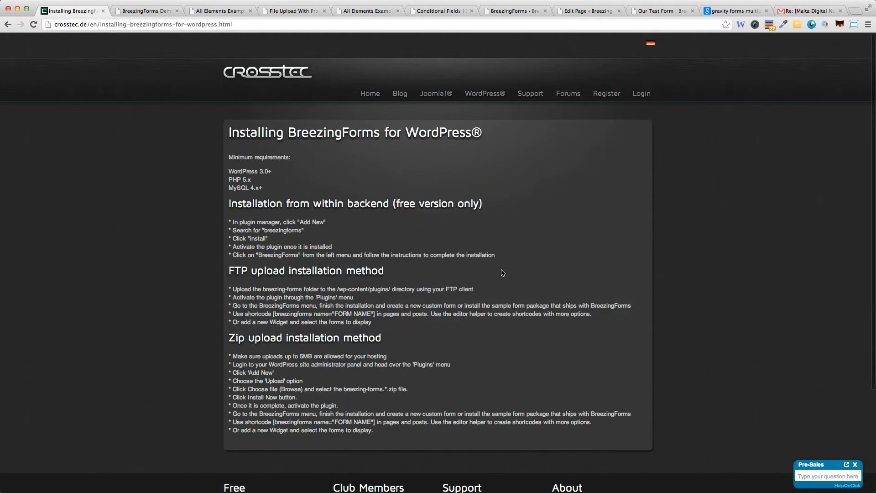
{"action": "key", "text": "super+Left"}
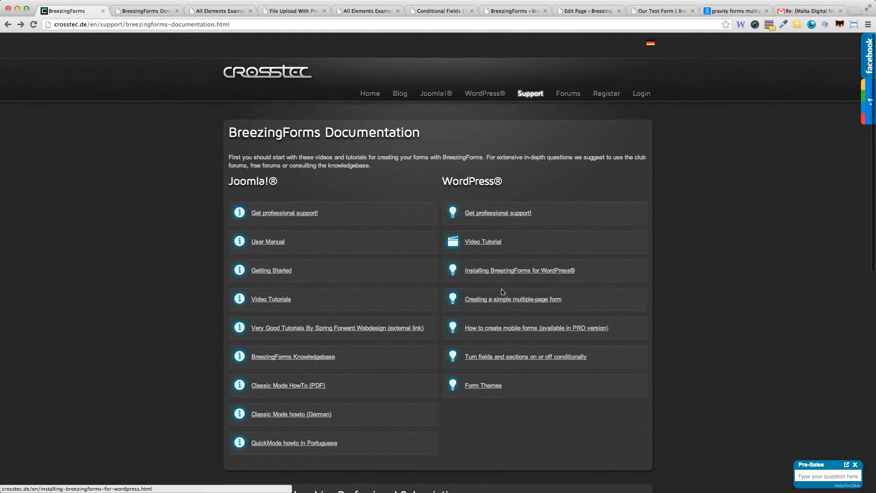
{"action": "left_click", "coordinate": [503, 304]}
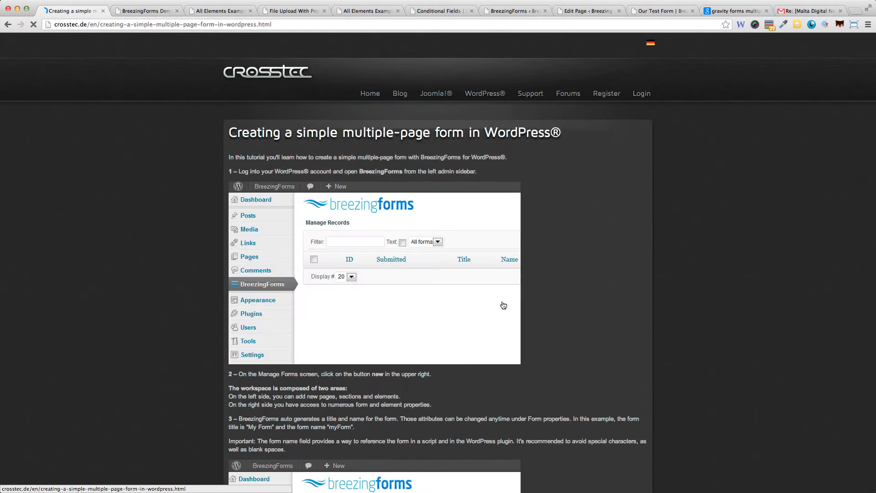
{"action": "scroll", "coordinate": [503, 305], "scroll_direction": "down", "scroll_amount": 3}
{"action": "scroll", "coordinate": [503, 305], "scroll_direction": "down", "scroll_amount": 5}
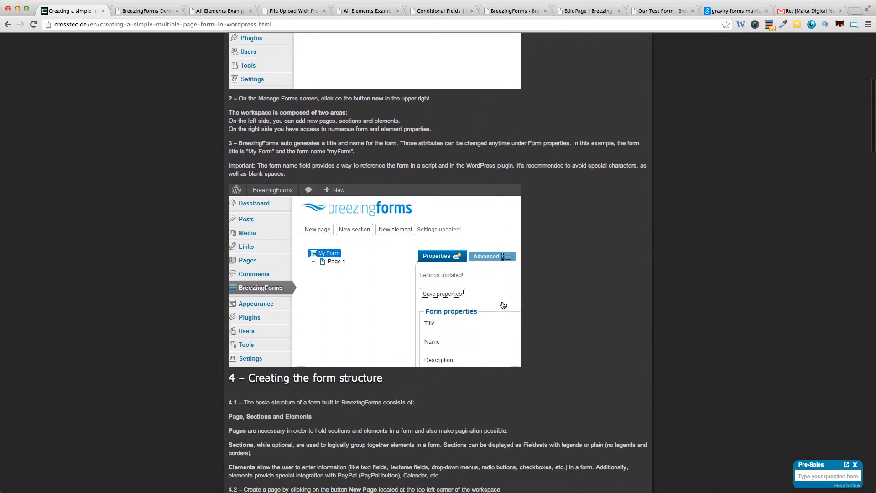
{"action": "key", "text": "super+Left"}
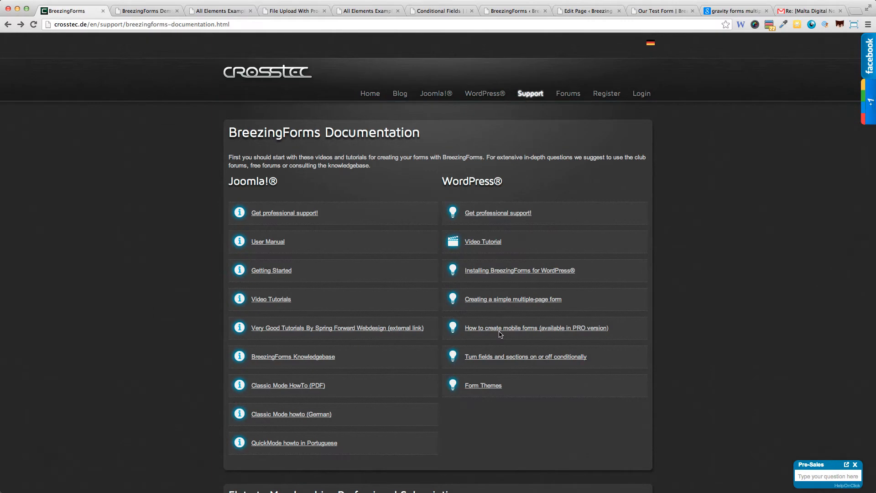
- Read the How to create mobile forms tutorial and return to the documentation list
{"action": "left_click", "coordinate": [500, 333]}
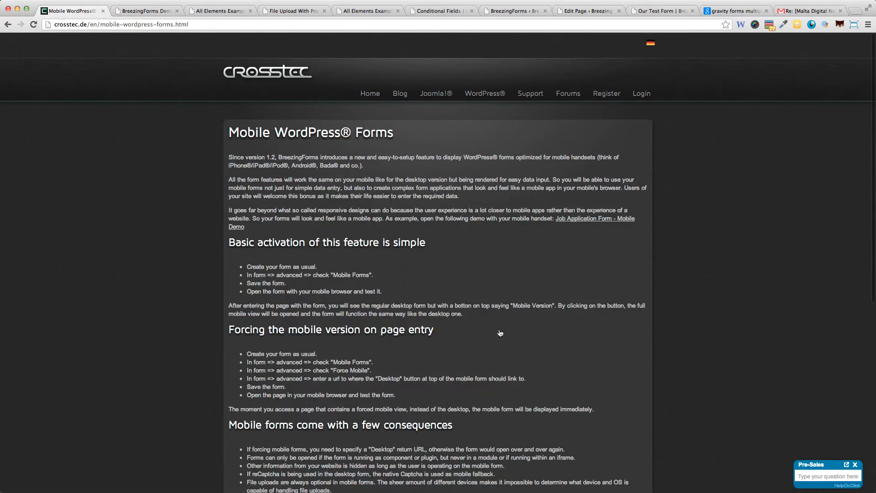
{"action": "scroll", "coordinate": [501, 332], "scroll_direction": "down", "scroll_amount": 5}
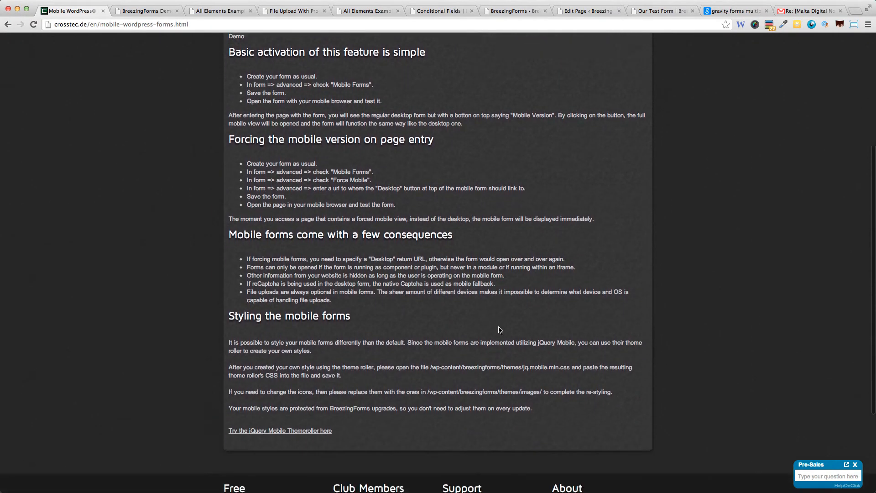
{"action": "key", "text": "super+bracketleft"}
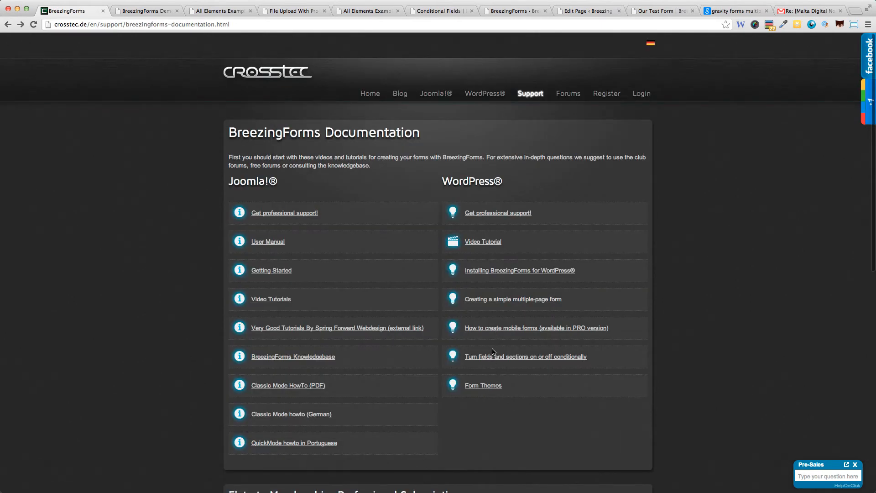
- Skim the 'Turn fields and sections on or off conditionally' tutorial and return to the list
{"action": "left_click", "coordinate": [493, 361]}
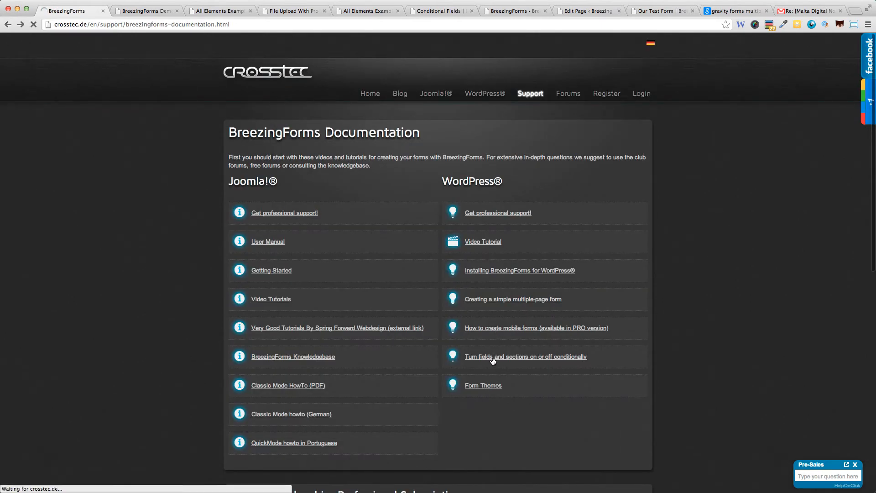
{"action": "scroll", "coordinate": [474, 332], "scroll_direction": "down", "scroll_amount": 10}
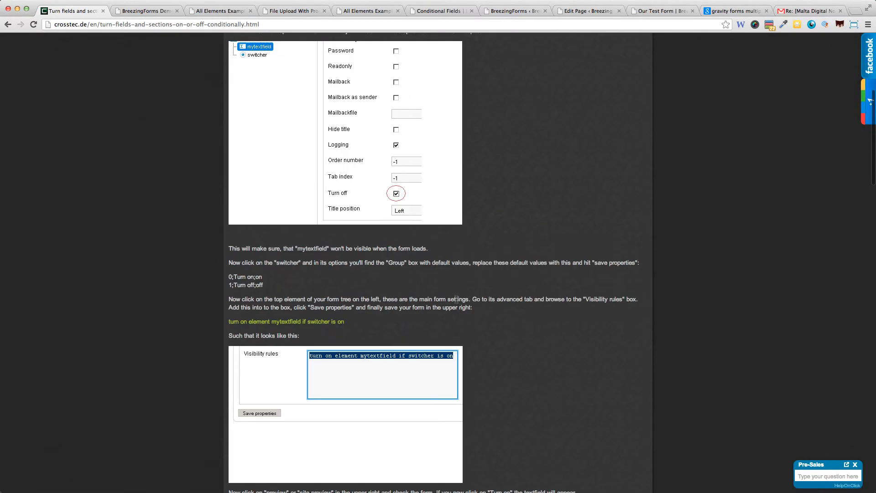
{"action": "scroll", "coordinate": [457, 302], "scroll_direction": "down", "scroll_amount": 5}
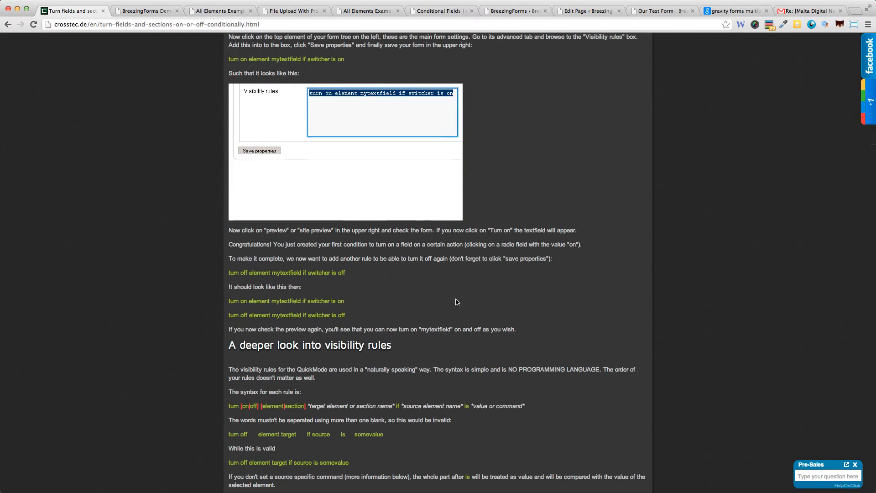
{"action": "key", "text": "BackSpace"}
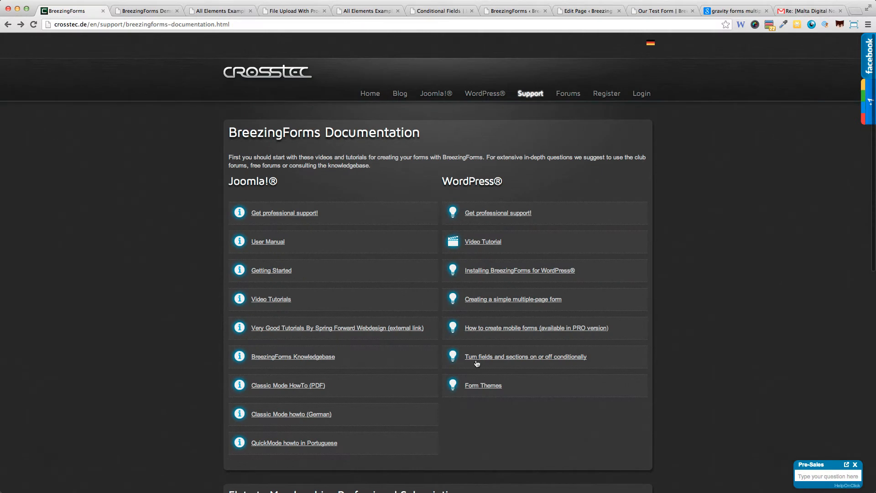
- Skim the Form Themes tutorial and return to the documentation list
{"action": "left_click", "coordinate": [475, 389]}
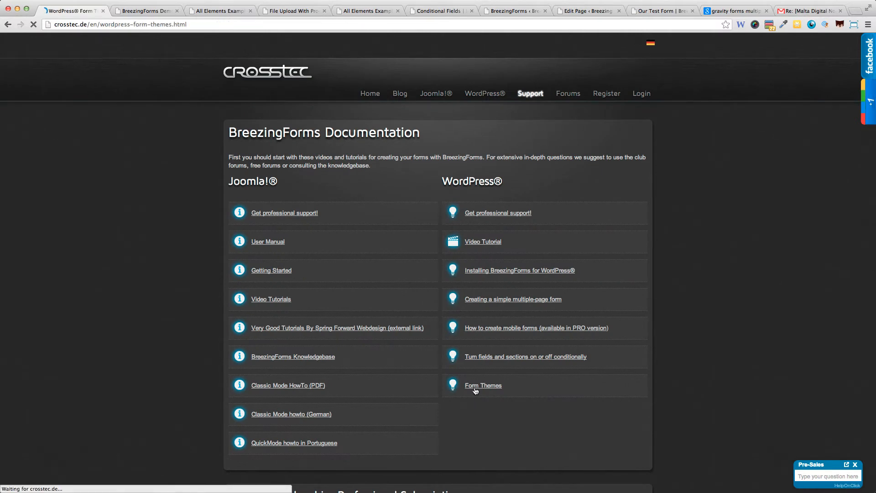
{"action": "scroll", "coordinate": [475, 378], "scroll_direction": "down", "scroll_amount": 3}
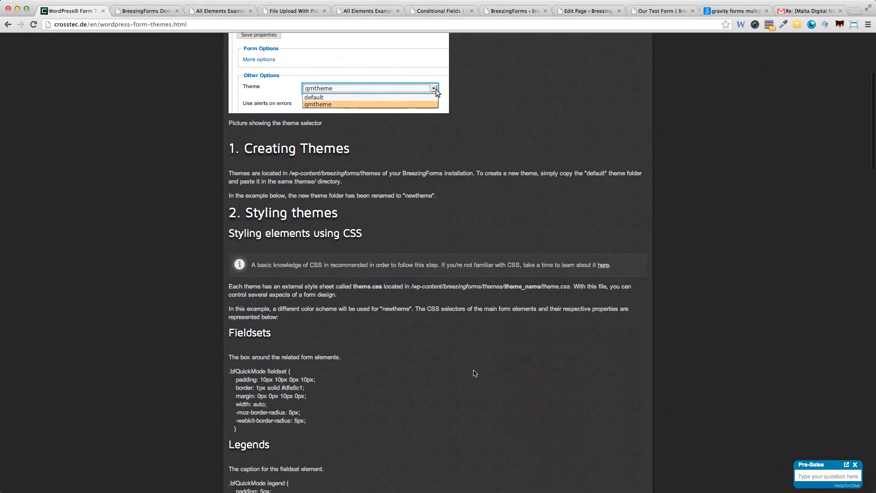
{"action": "key", "text": "BackSpace"}
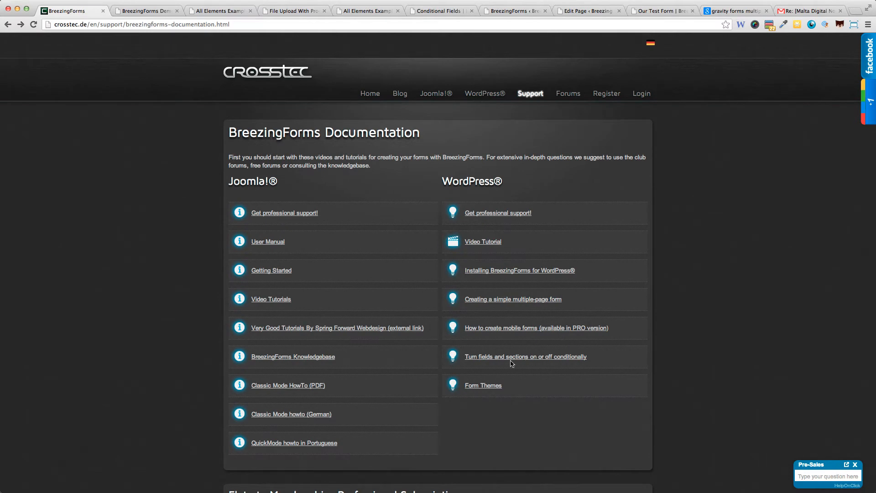
{"action": "scroll", "coordinate": [509, 364], "scroll_direction": "down", "scroll_amount": 4}
{"action": "scroll", "coordinate": [509, 364], "scroll_direction": "up", "scroll_amount": 4}
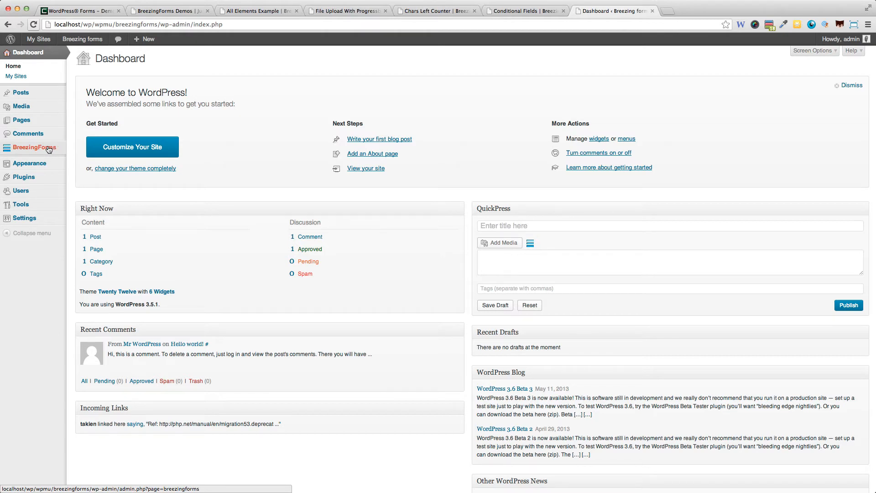
- Go to BreezingForms in the WordPress admin sidebar to reach its empty Manage Records page
{"action": "left_click", "coordinate": [49, 149]}
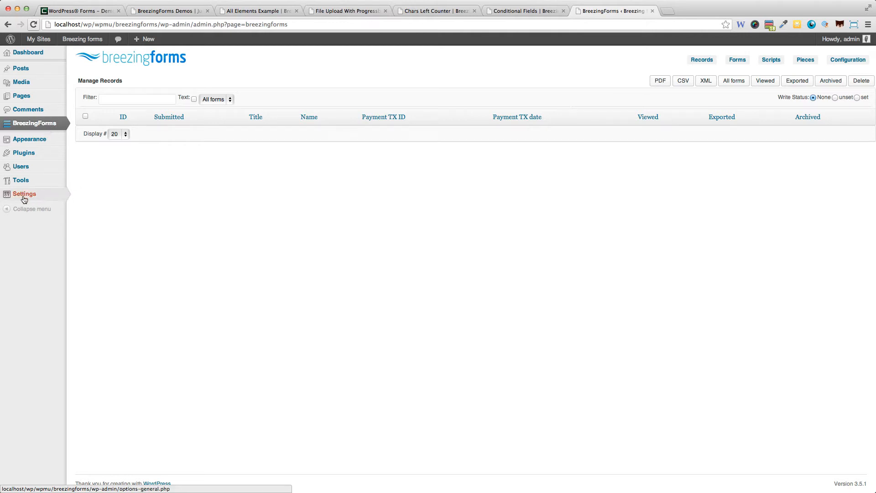
- Visit the Records, Forms, Scripts, Pieces and Configuration pages in the BreezingForms navigation
{"action": "mouse_move", "coordinate": [23, 195]}
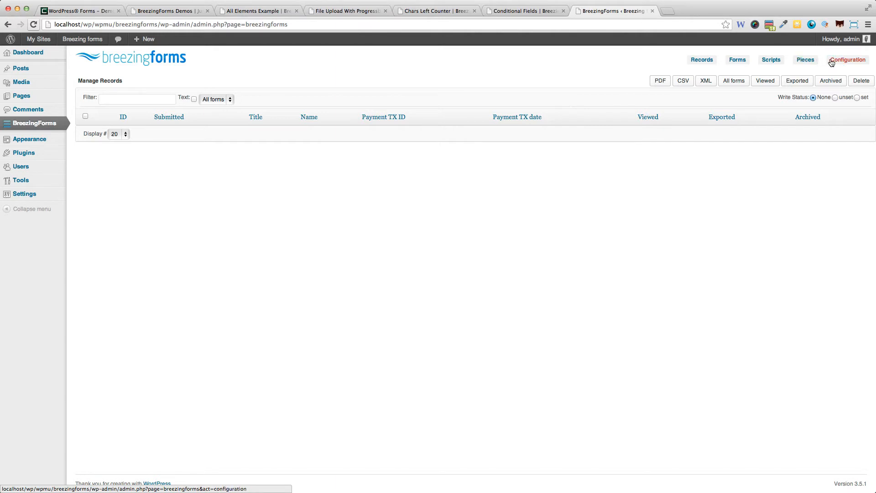
{"action": "left_click", "coordinate": [701, 60]}
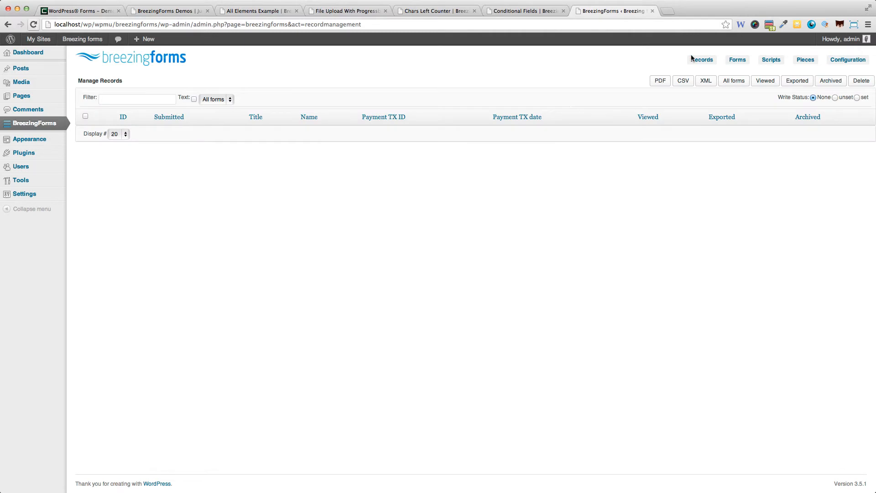
{"action": "left_click", "coordinate": [740, 60]}
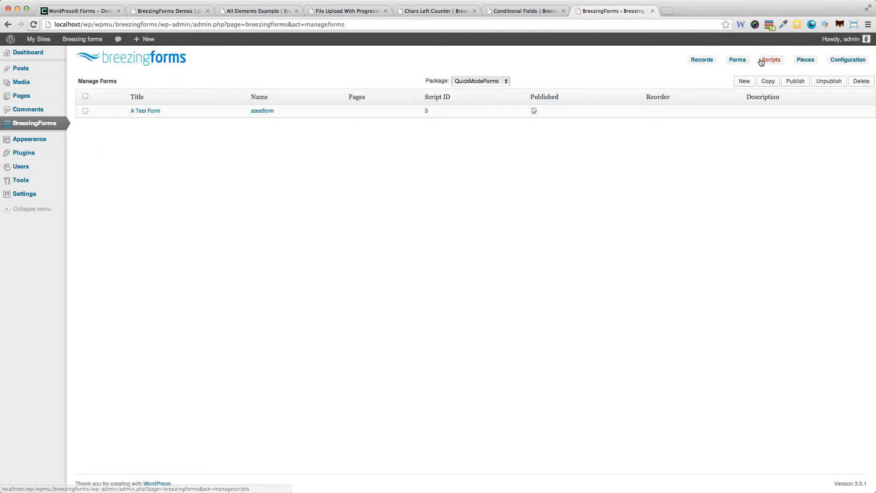
{"action": "left_click", "coordinate": [762, 62]}
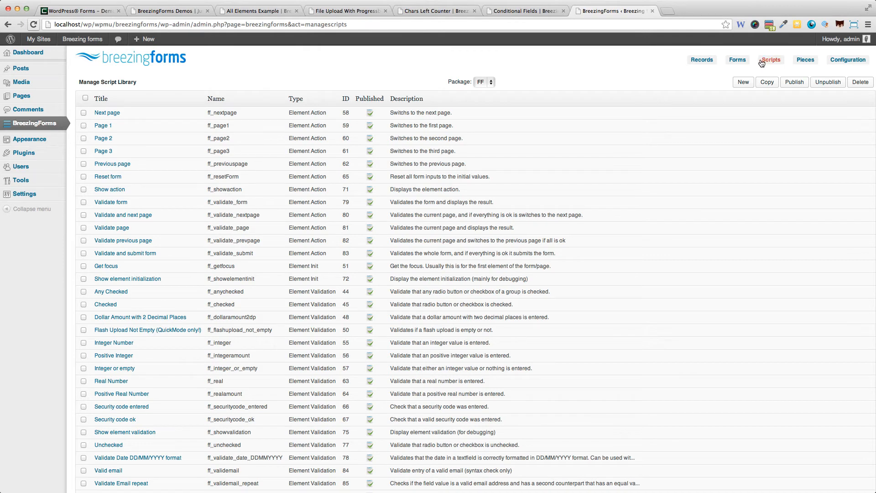
{"action": "left_click", "coordinate": [799, 61]}
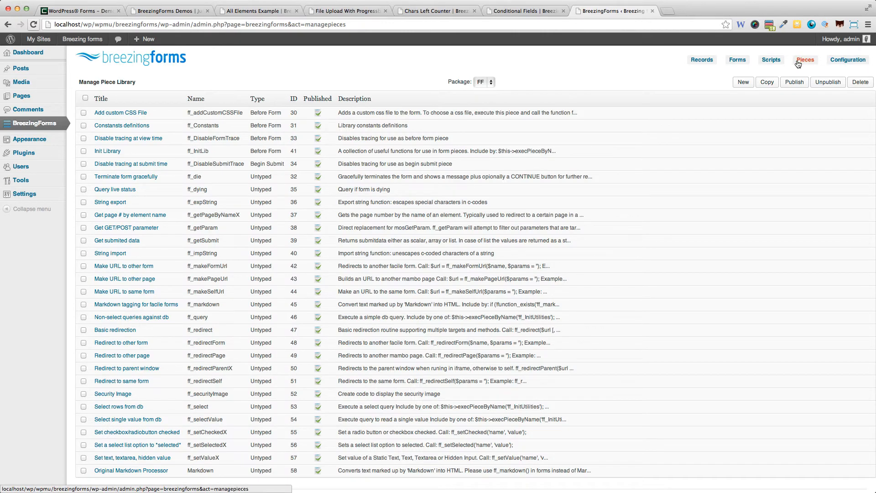
{"action": "left_click", "coordinate": [846, 61]}
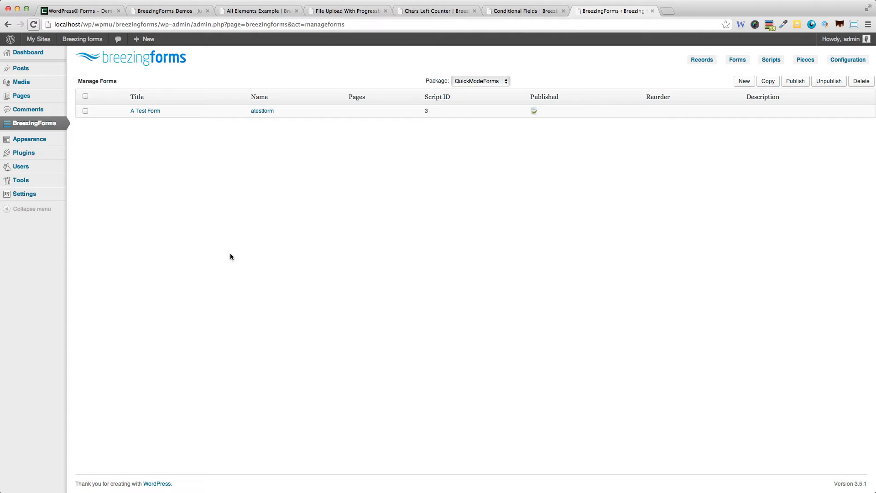
- Reload the forms list, then check the Posts list's bulk actions without applying any and go back
{"action": "left_click", "coordinate": [733, 60]}
{"action": "left_click", "coordinate": [40, 72]}
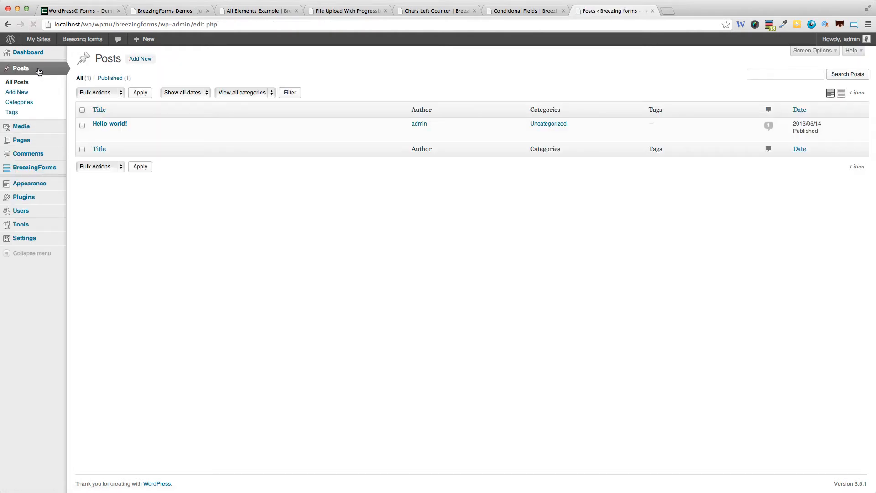
{"action": "left_click", "coordinate": [97, 94]}
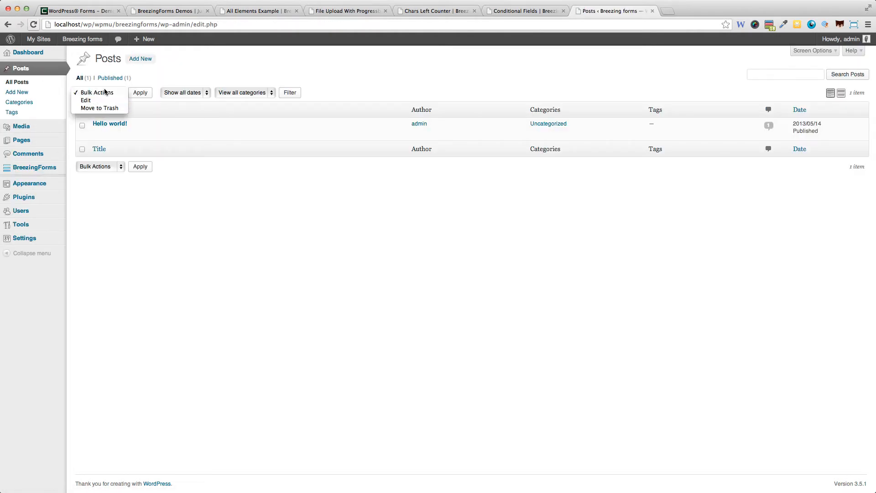
{"action": "left_click", "coordinate": [191, 76]}
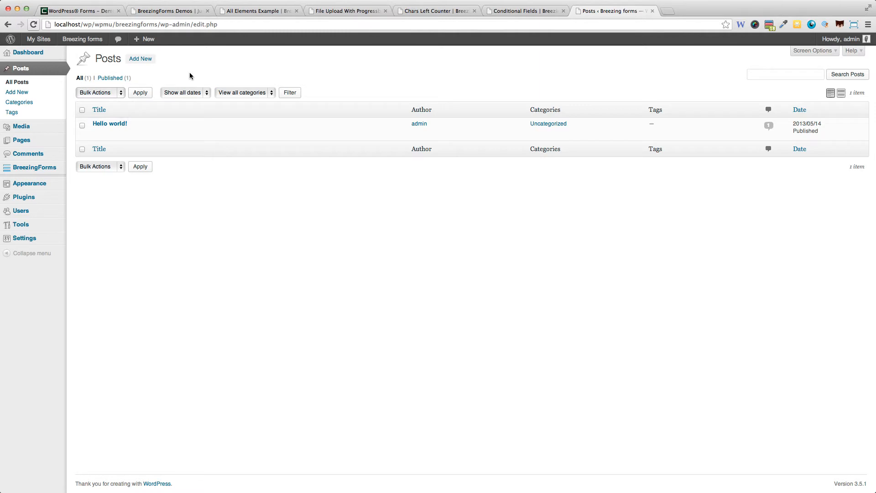
{"action": "key", "text": "BackSpace"}
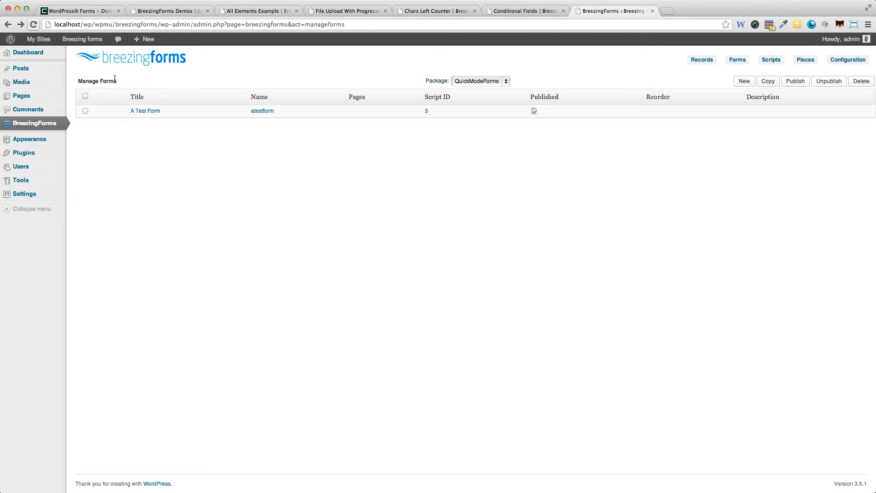
- Open Posts again, then return to the BreezingForms records page and the forms list
{"action": "mouse_move", "coordinate": [37, 70]}
{"action": "left_click", "coordinate": [29, 70]}
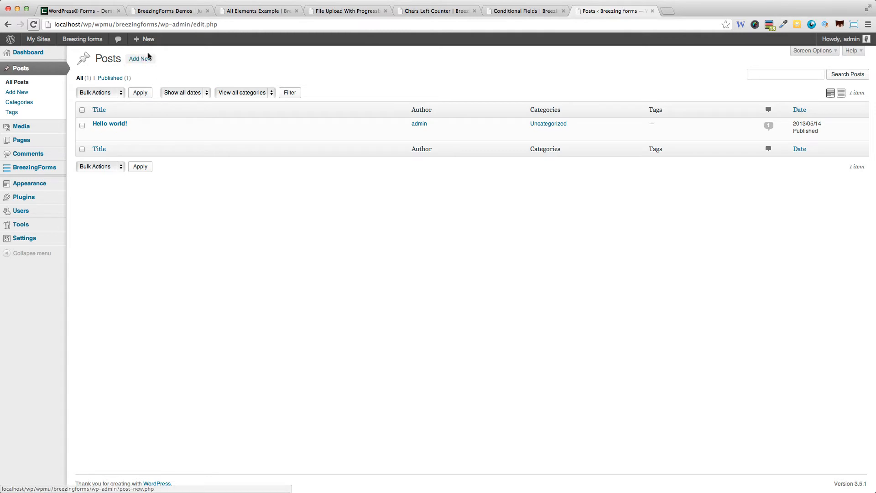
{"action": "left_click", "coordinate": [57, 170]}
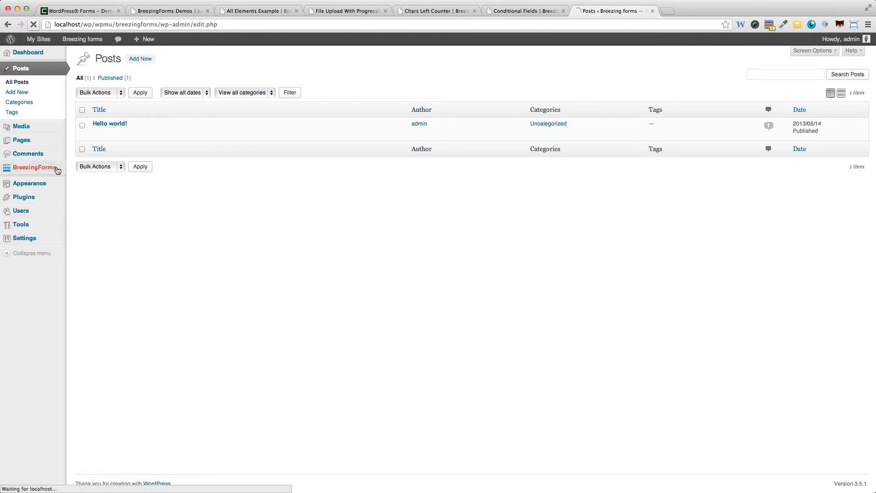
{"action": "mouse_move", "coordinate": [64, 172]}
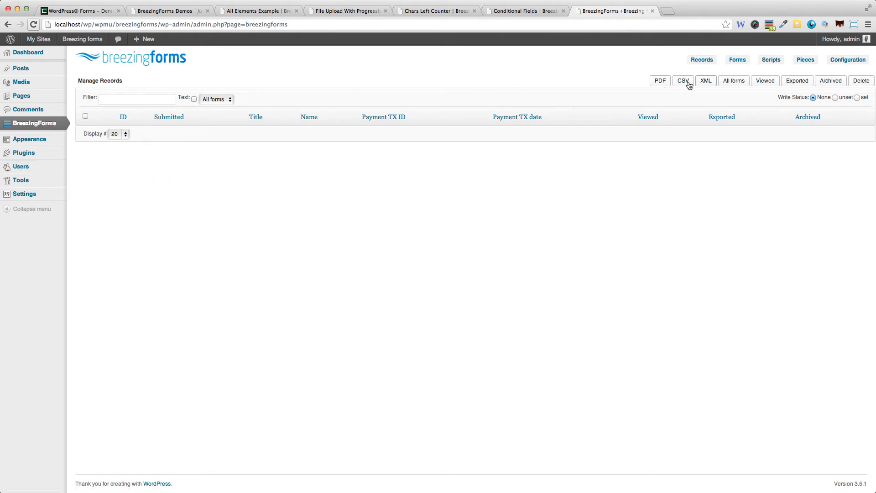
{"action": "left_click", "coordinate": [732, 65]}
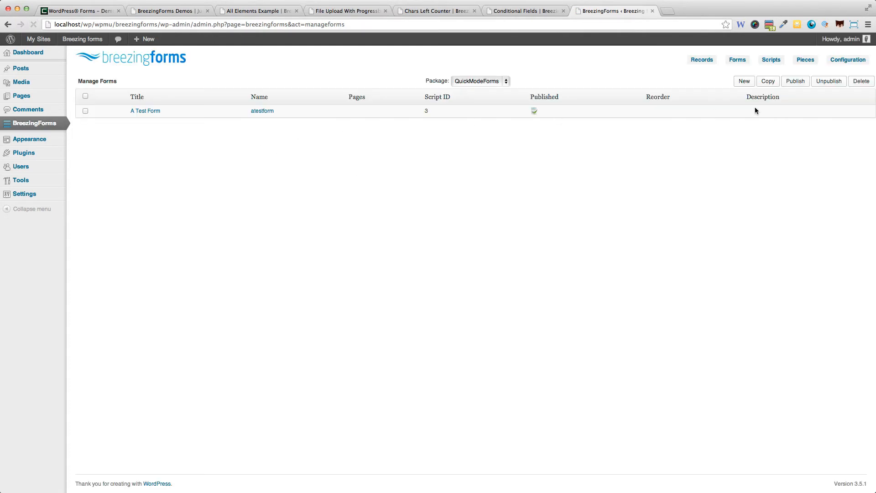
{"action": "left_click", "coordinate": [743, 83]}
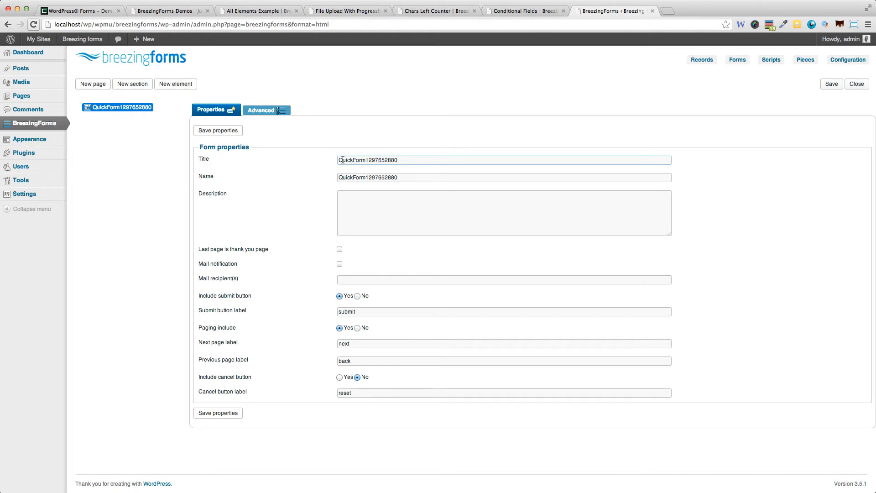
{"action": "left_click_drag", "start_coordinate": [342, 159], "coordinate": [476, 168]}
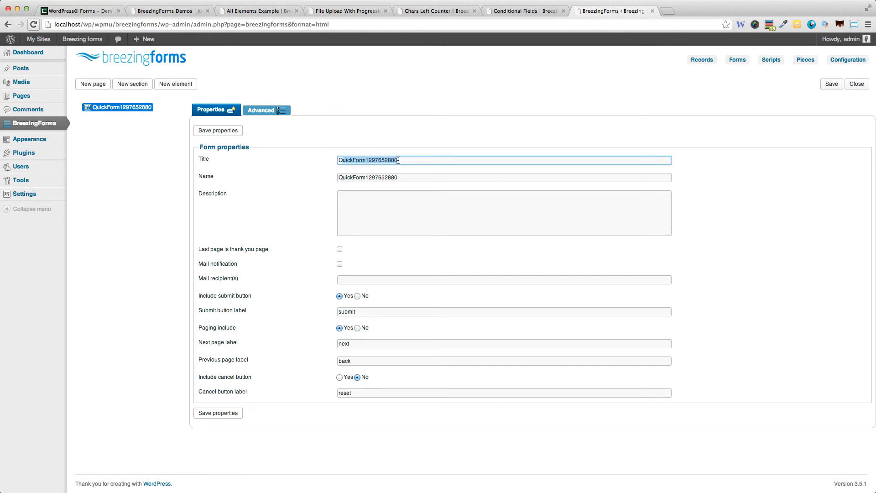
{"action": "left_click", "coordinate": [403, 176]}
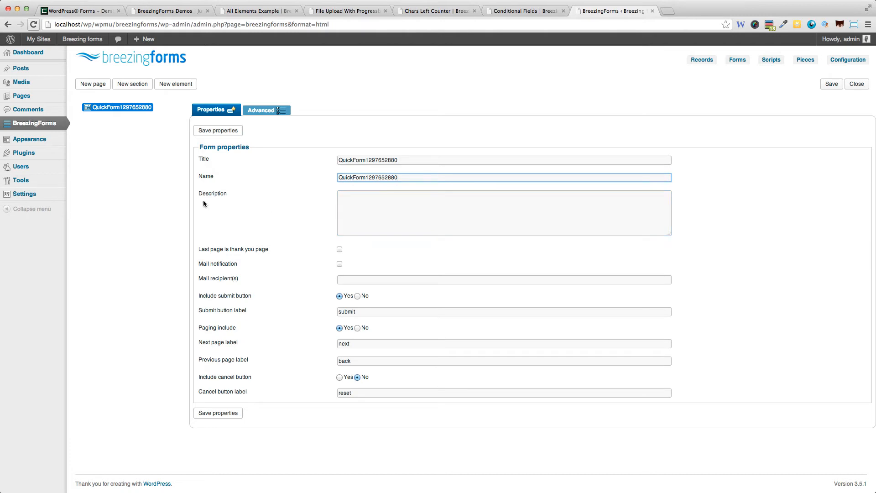
{"action": "left_click", "coordinate": [369, 203]}
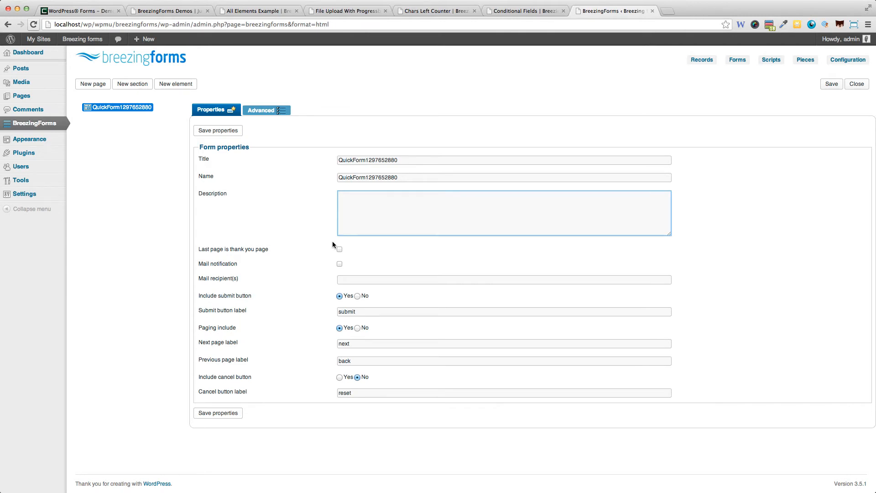
- Enable mail notification with a recipient e-mail address and edit the submit button label
{"action": "left_click", "coordinate": [339, 264]}
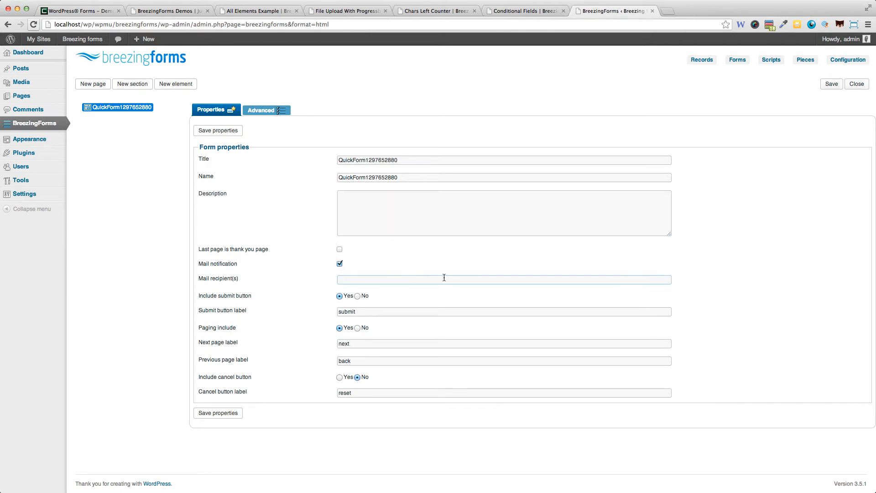
{"action": "left_click", "coordinate": [377, 283]}
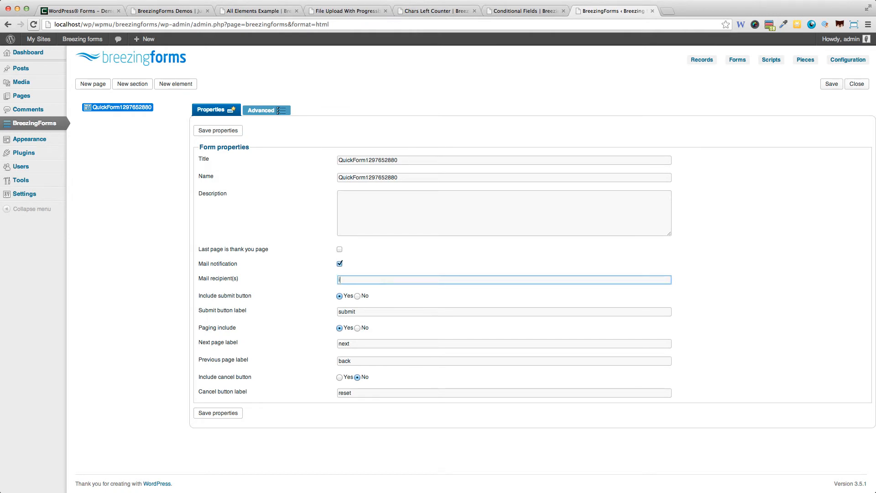
{"action": "left_click_drag", "start_coordinate": [368, 312], "coordinate": [279, 312]}
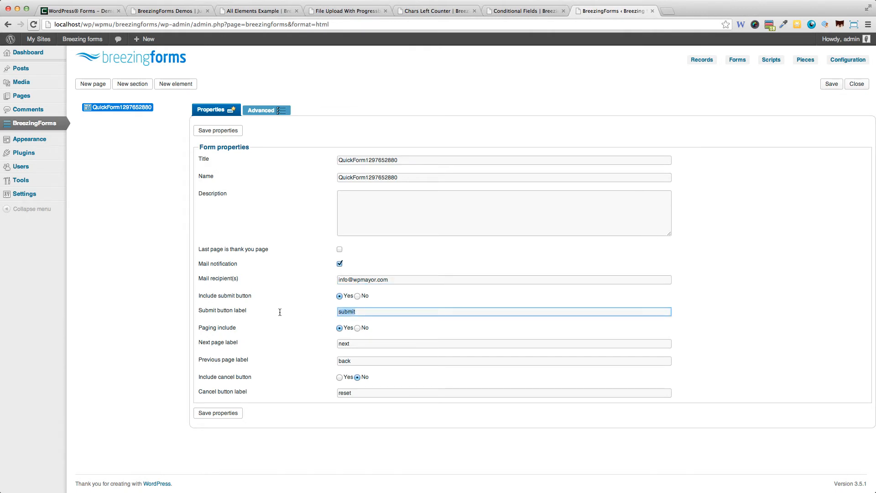
{"action": "type", "text": "Submit the for"}
{"action": "key", "text": "BackSpace"}
{"action": "key", "text": "BackSpace"}
{"action": "key", "text": "BackSpace"}
{"action": "key", "text": "BackSpace"}
{"action": "key", "text": "BackSpace"}
{"action": "key", "text": "BackSpace"}
{"action": "key", "text": "BackSpace"}
- Toggle paging off and back on, save the form properties, and go to the forms list
{"action": "left_click", "coordinate": [357, 328]}
{"action": "left_click", "coordinate": [339, 328]}
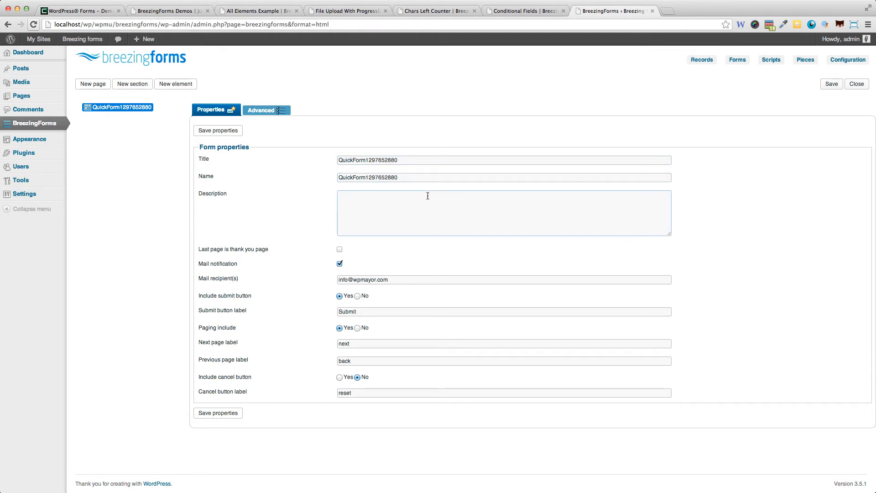
{"action": "left_click", "coordinate": [375, 211]}
{"action": "left_click", "coordinate": [236, 413]}
{"action": "left_click", "coordinate": [213, 415]}
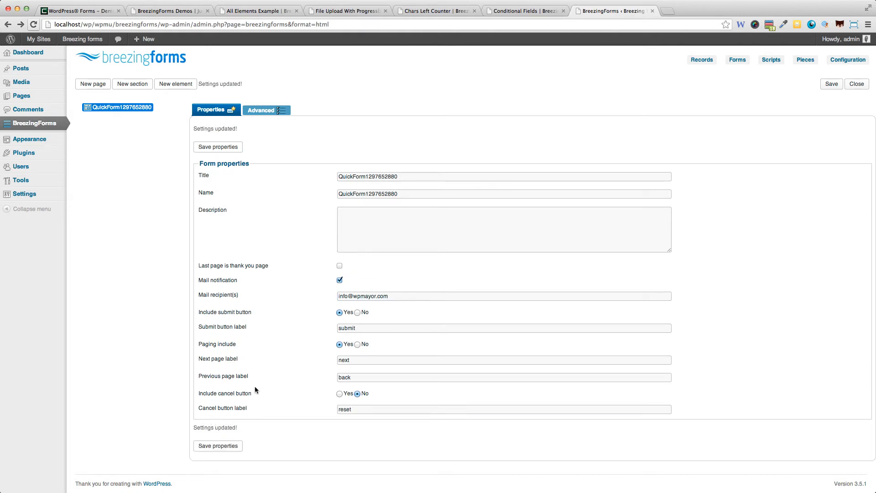
{"action": "left_click", "coordinate": [739, 62]}
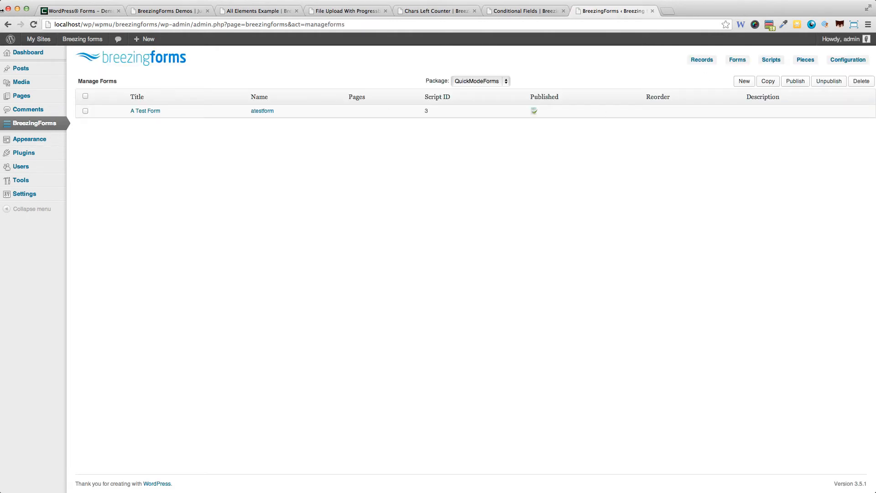
{"action": "left_click", "coordinate": [7, 25]}
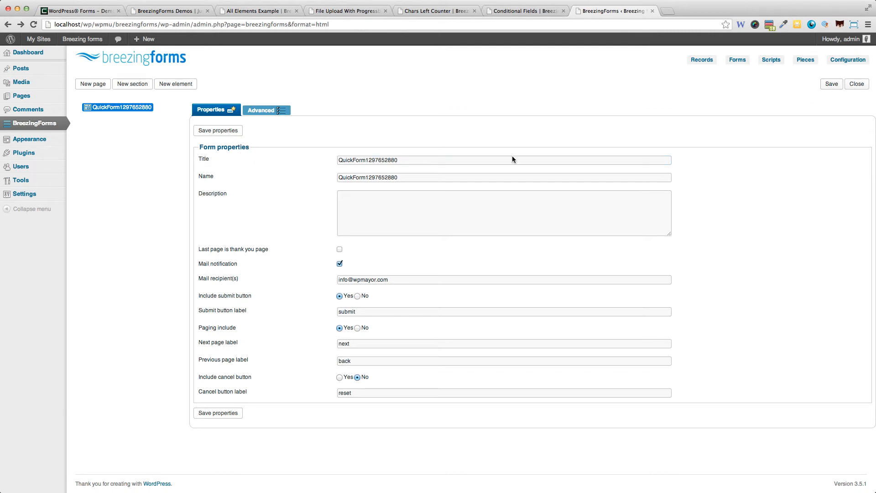
{"action": "left_click", "coordinate": [831, 84]}
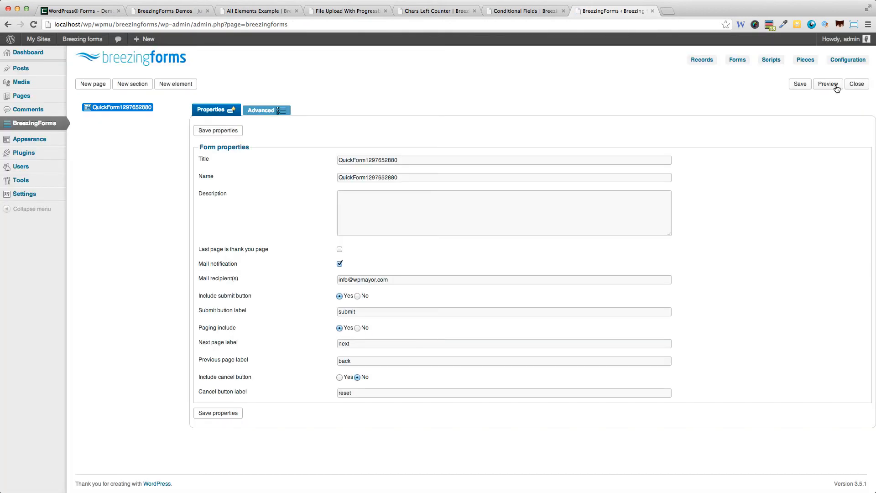
{"action": "left_click", "coordinate": [735, 60]}
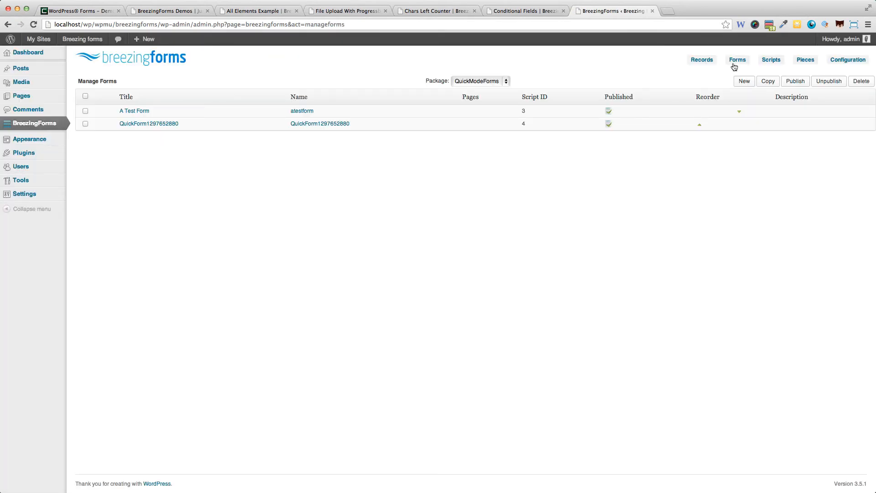
{"action": "left_click", "coordinate": [149, 124]}
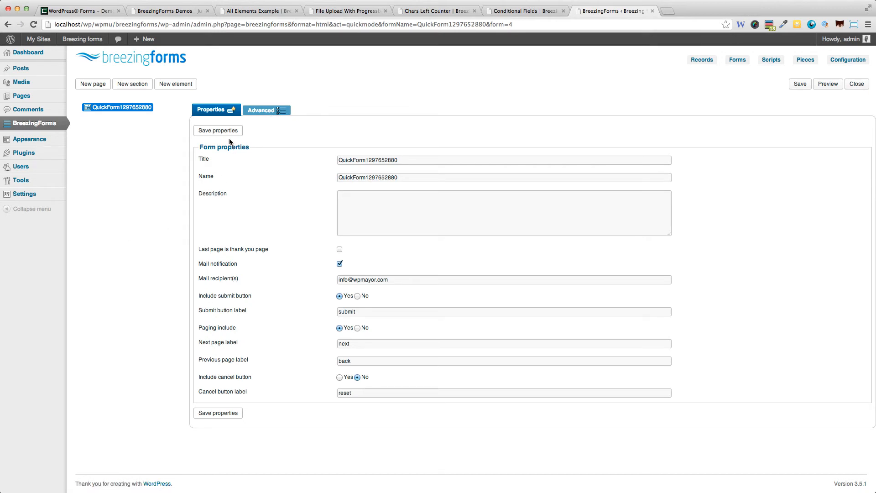
- Check the Advanced tab and theme list, keeping the default theme, then bring up More options
{"action": "left_click", "coordinate": [279, 111]}
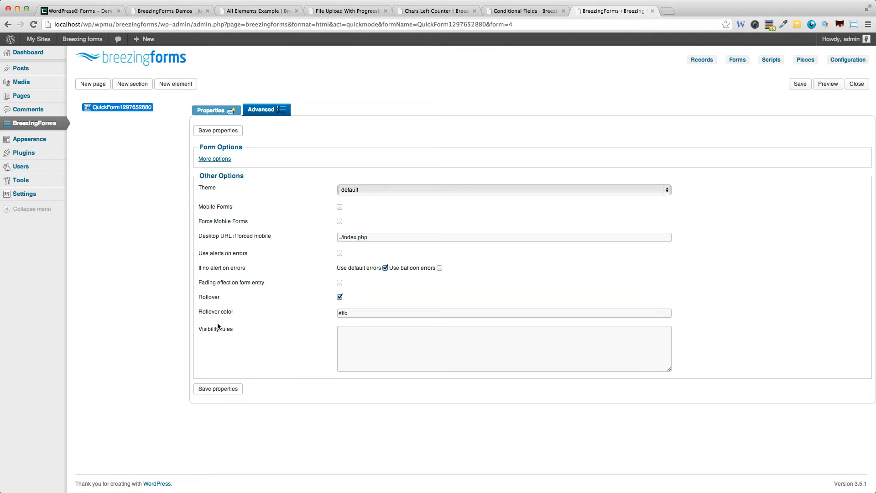
{"action": "left_click", "coordinate": [223, 113]}
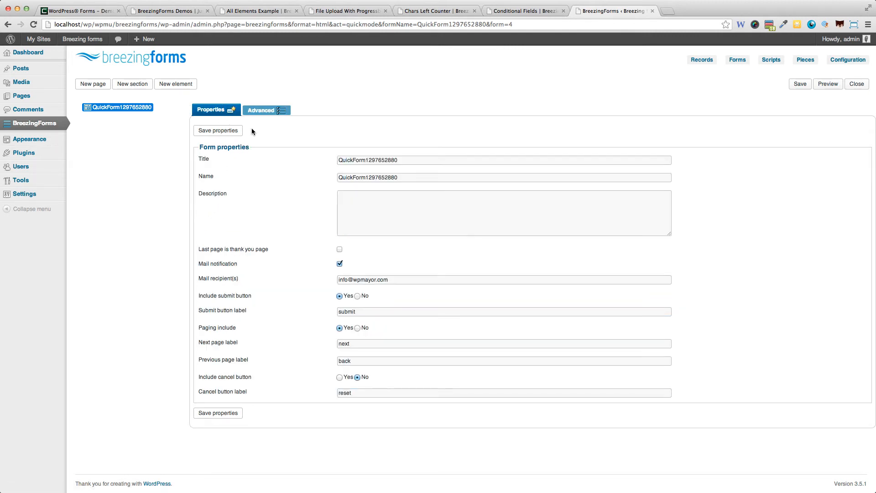
{"action": "left_click", "coordinate": [260, 112]}
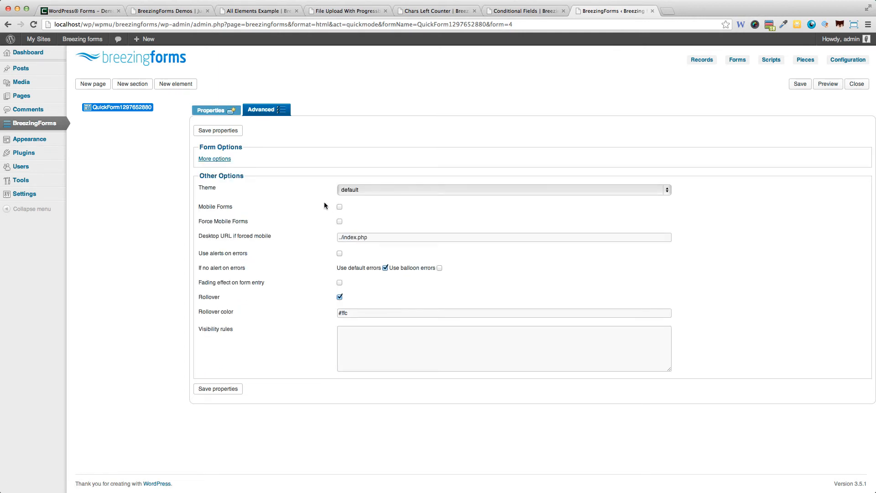
{"action": "left_click", "coordinate": [355, 196]}
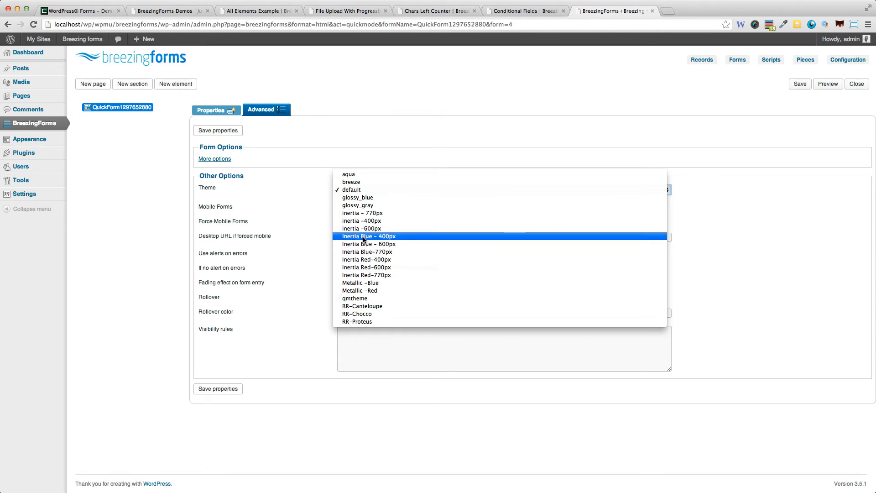
{"action": "left_click", "coordinate": [282, 201]}
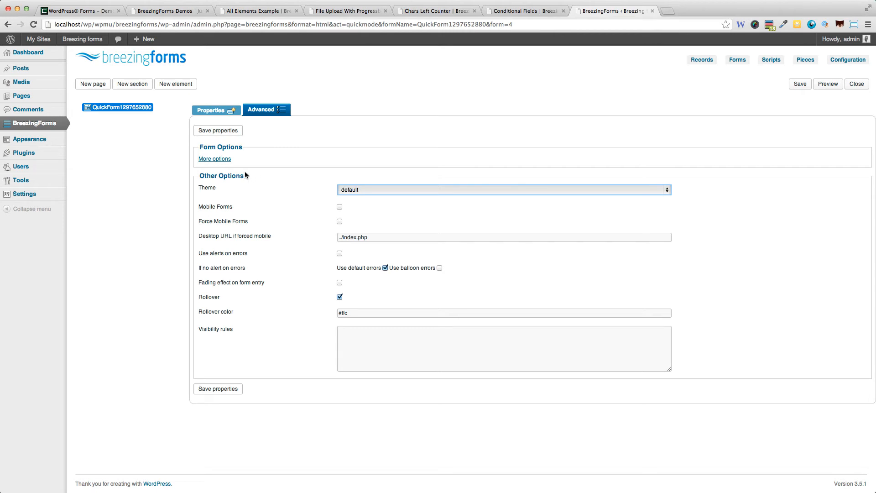
{"action": "left_click", "coordinate": [217, 159]}
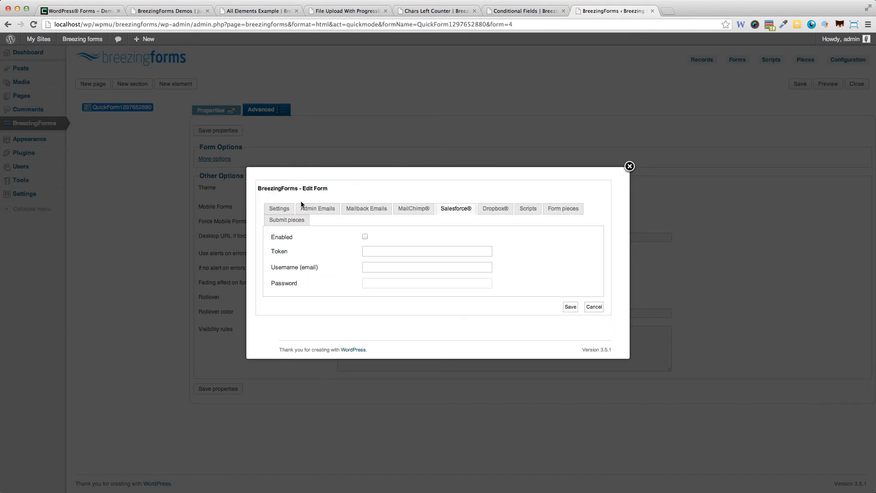
- Close the extra settings dialog, switch between basic and advanced options, and reopen it
{"action": "left_click", "coordinate": [629, 166]}
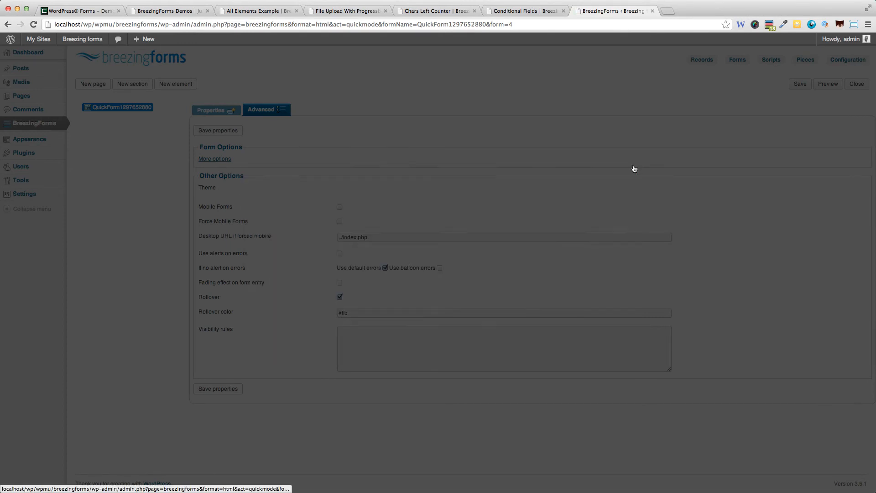
{"action": "left_click", "coordinate": [222, 111]}
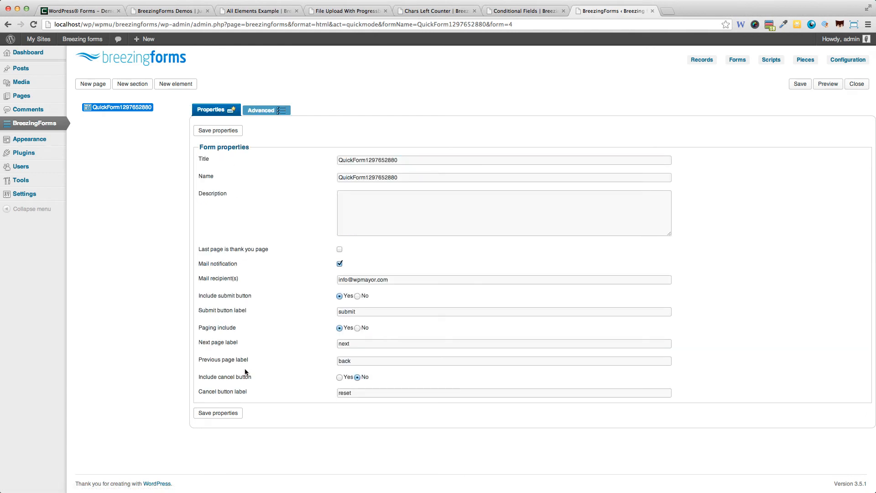
{"action": "left_click", "coordinate": [254, 112]}
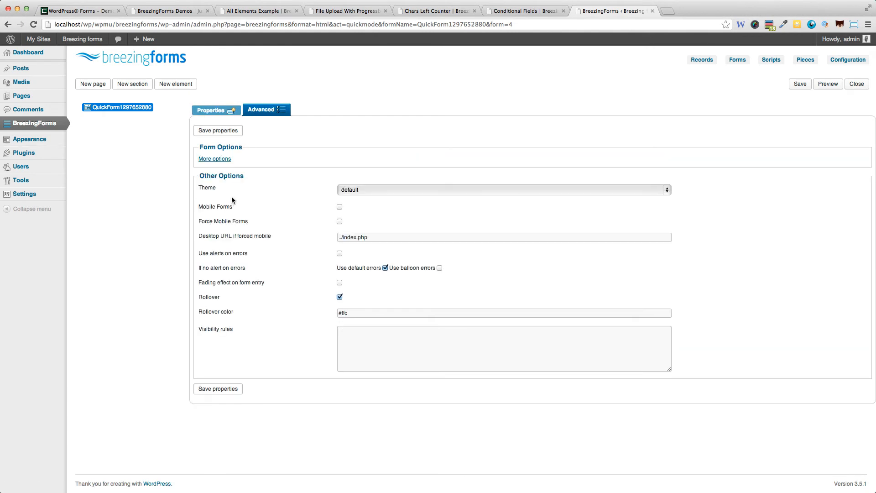
{"action": "left_click", "coordinate": [225, 160]}
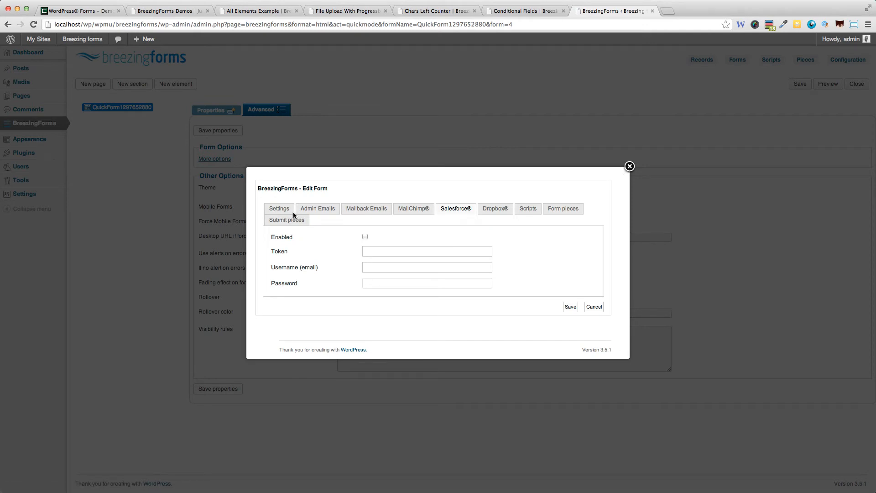
- Browse Settings, Admin Emails, MailChimp, Salesforce, Dropbox, Scripts, Form and Submit pieces, then close the dialog
{"action": "left_click", "coordinate": [282, 209]}
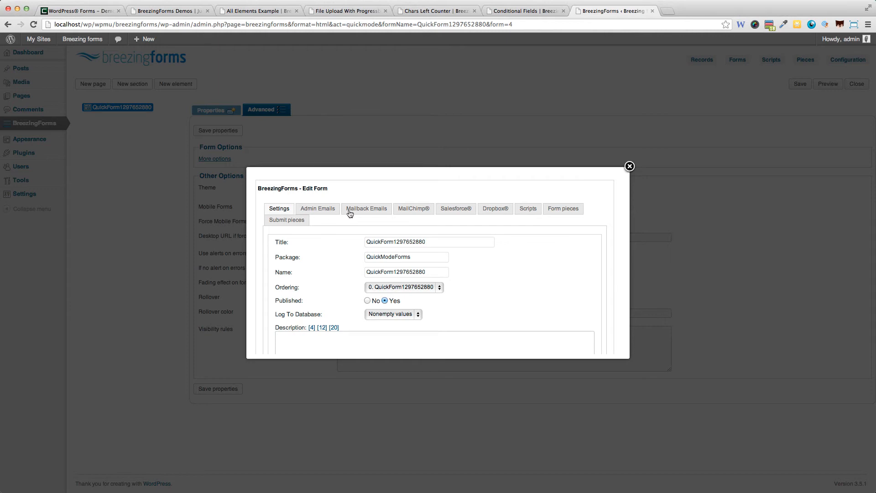
{"action": "left_click", "coordinate": [309, 213]}
{"action": "scroll", "coordinate": [349, 245], "scroll_direction": "down", "scroll_amount": 2}
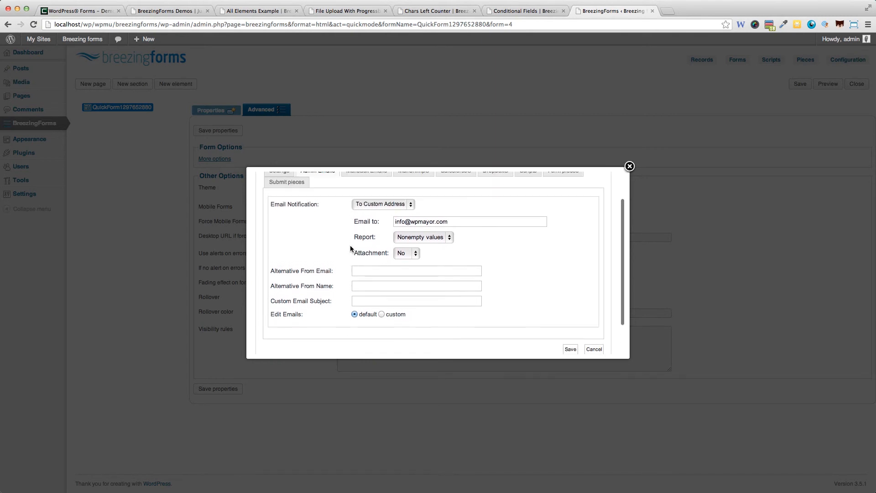
{"action": "scroll", "coordinate": [350, 245], "scroll_direction": "up", "scroll_amount": 2}
{"action": "left_click", "coordinate": [431, 211]}
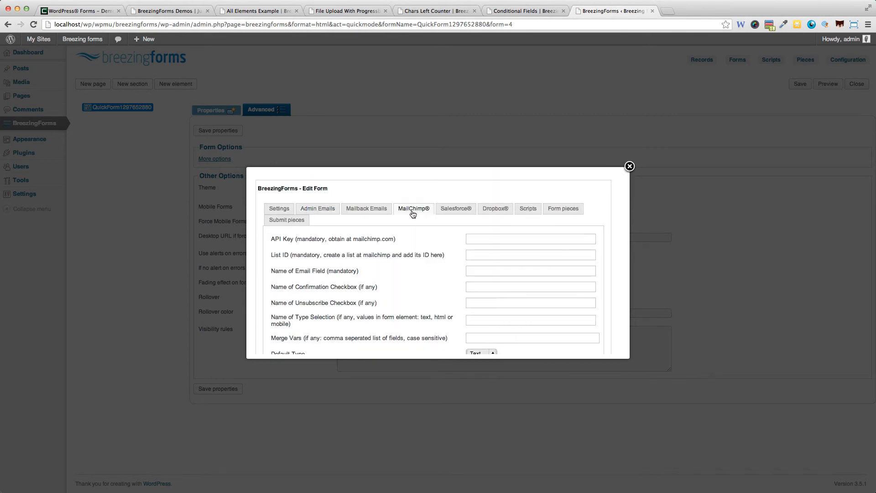
{"action": "left_click", "coordinate": [442, 209]}
{"action": "left_click", "coordinate": [502, 210]}
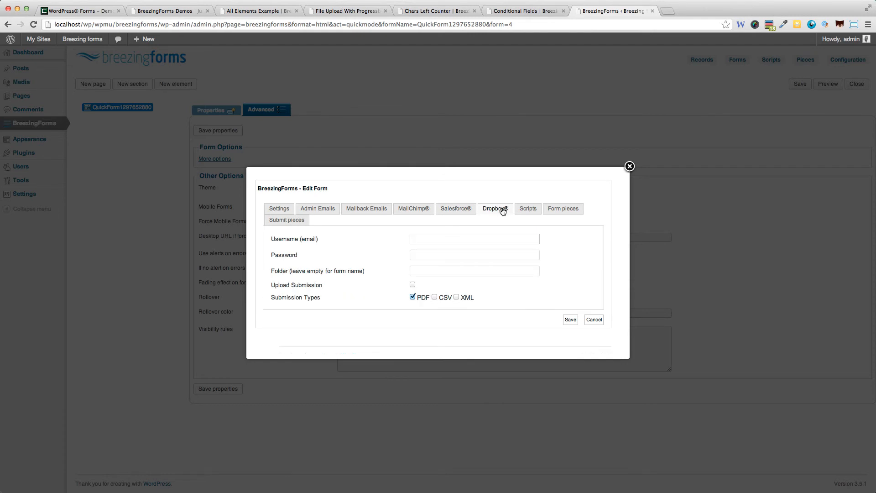
{"action": "left_click", "coordinate": [520, 211]}
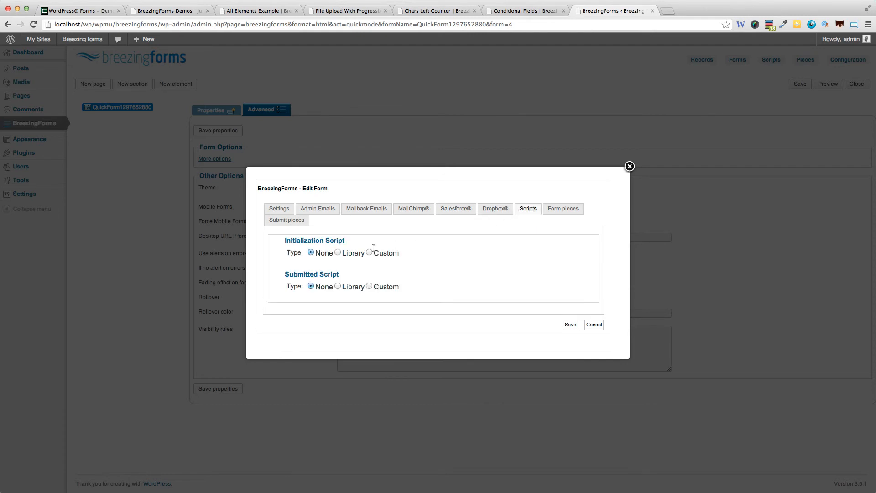
{"action": "left_click", "coordinate": [571, 209]}
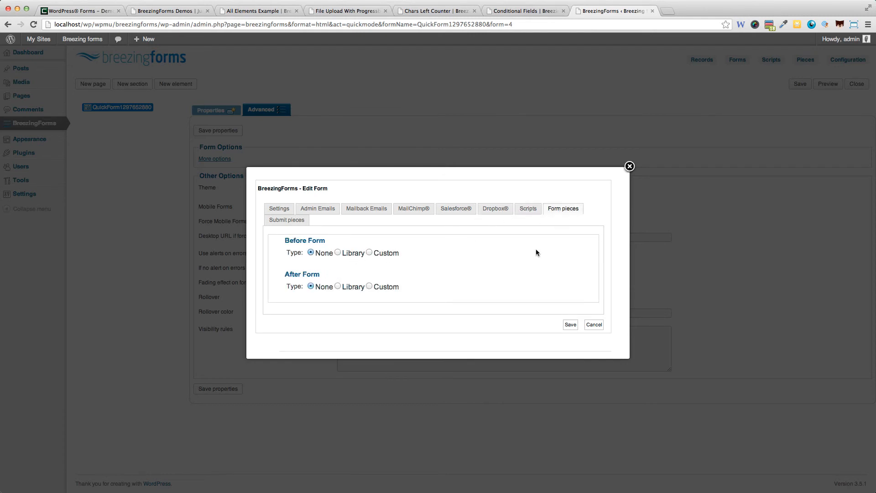
{"action": "left_click", "coordinate": [288, 220]}
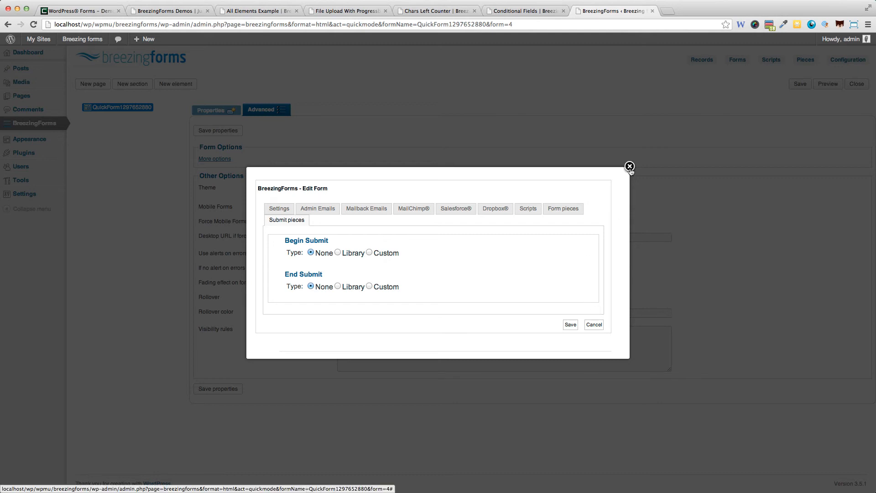
{"action": "left_click", "coordinate": [630, 166]}
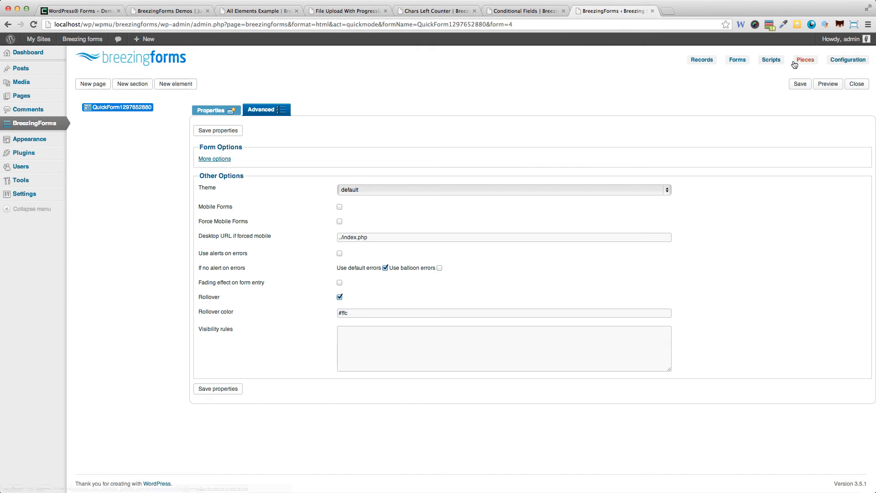
- Return to the form properties, save the form, and preview it before closing the blank preview
{"action": "left_click", "coordinate": [215, 112]}
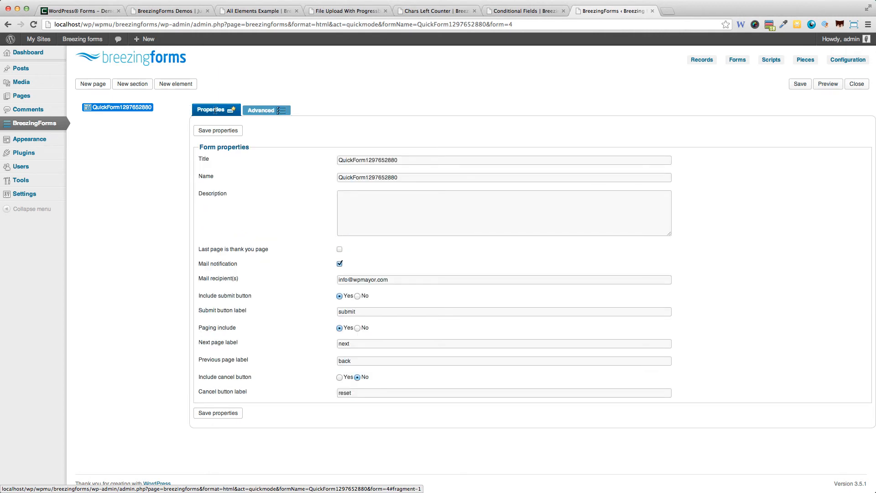
{"action": "left_click", "coordinate": [804, 85]}
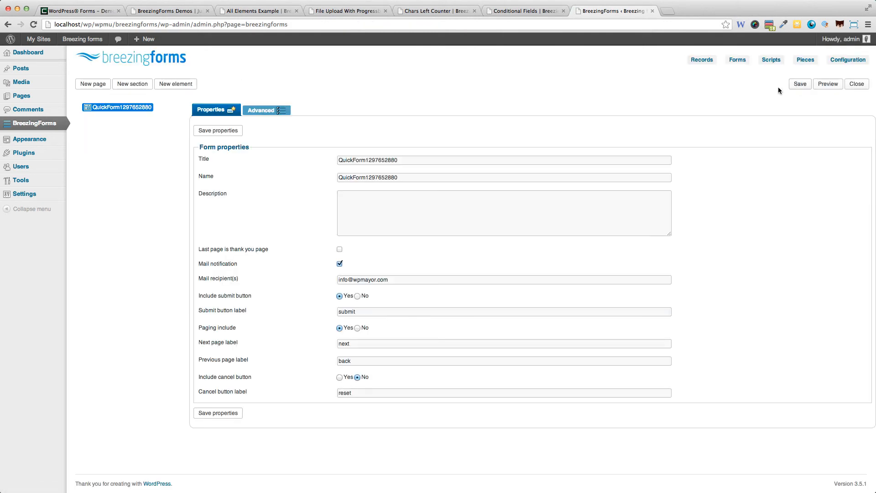
{"action": "left_click", "coordinate": [823, 86]}
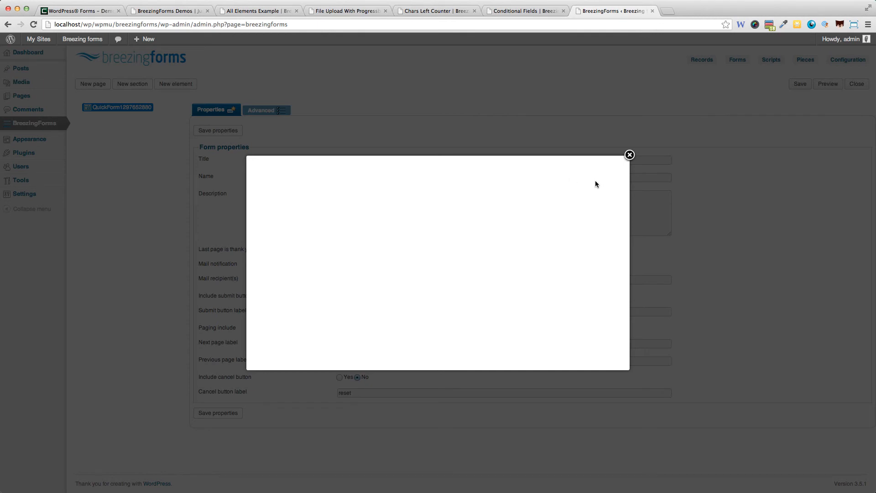
{"action": "left_click", "coordinate": [629, 155]}
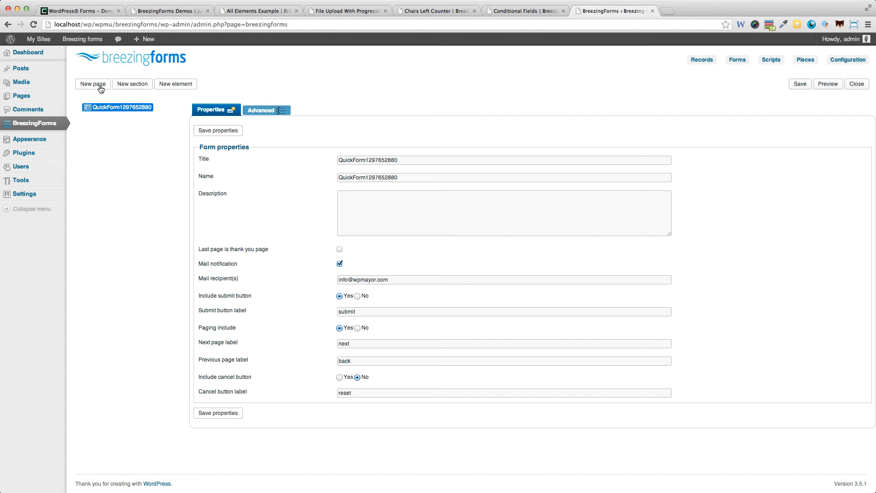
- Browse the job application demo and the WordPress form demos overview
{"action": "left_click", "coordinate": [178, 11]}
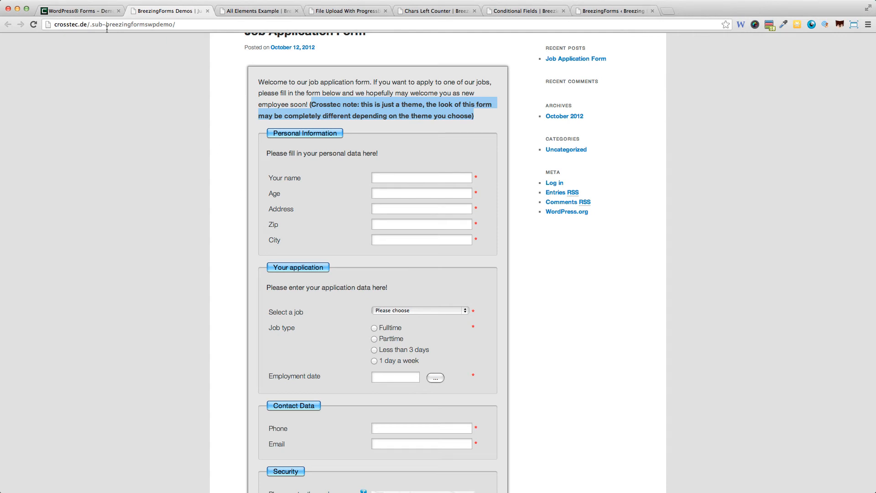
{"action": "left_click", "coordinate": [87, 13]}
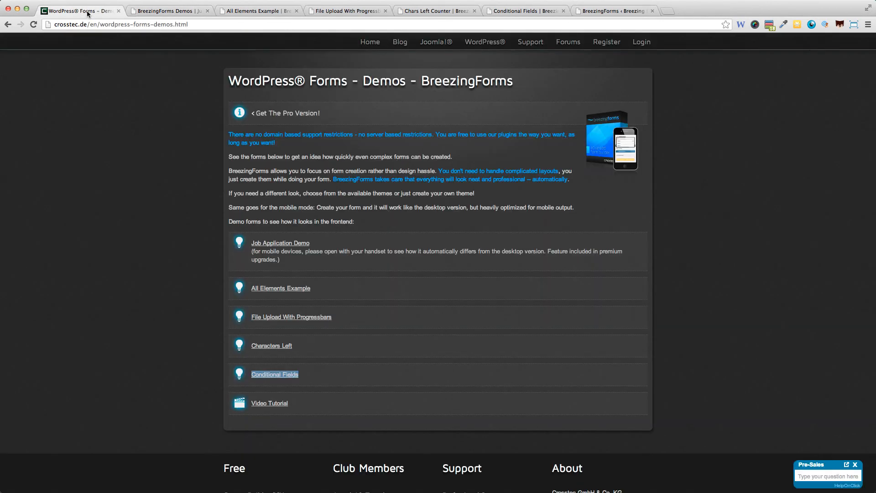
{"action": "left_click", "coordinate": [155, 13]}
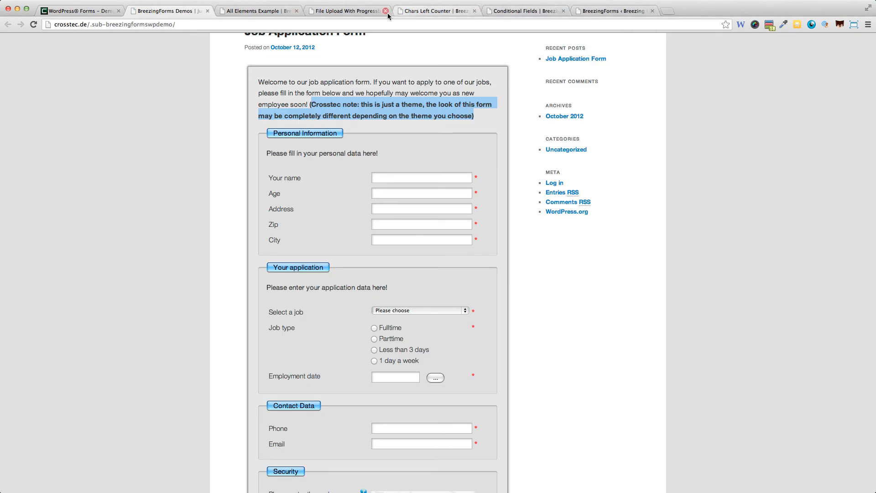
{"action": "left_click", "coordinate": [623, 12]}
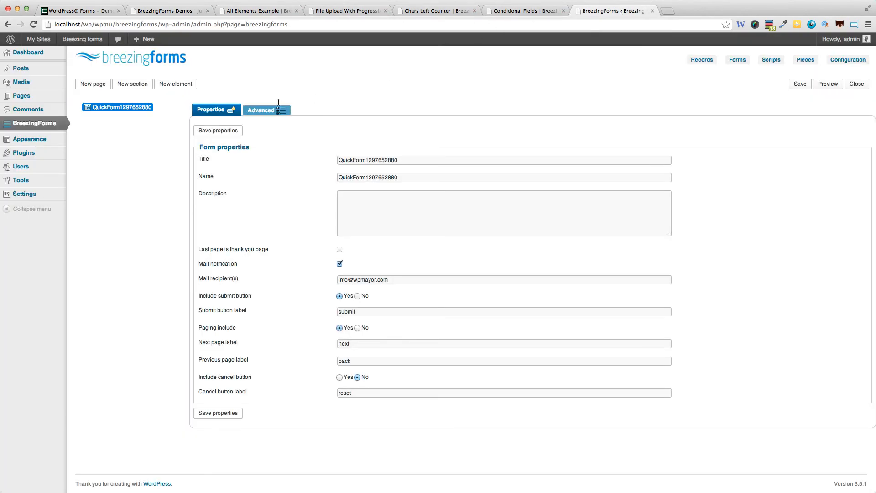
{"action": "left_click", "coordinate": [93, 84]}
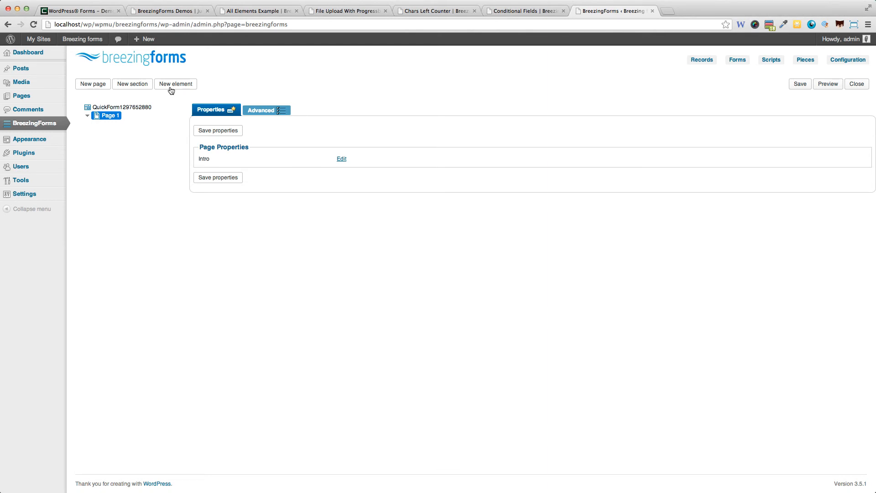
{"action": "left_click", "coordinate": [212, 177]}
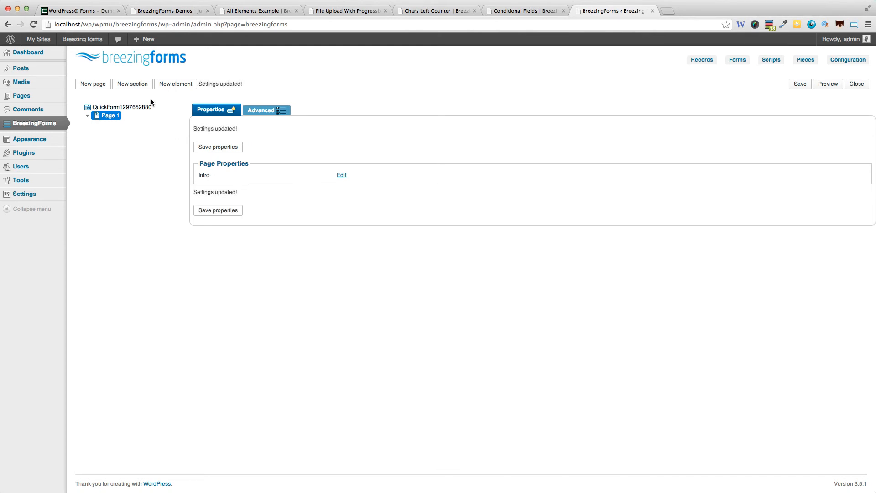
- Create a new element labelled 'Name and Surname', type Textfield, marked Required, and save its properties
{"action": "left_click", "coordinate": [186, 86]}
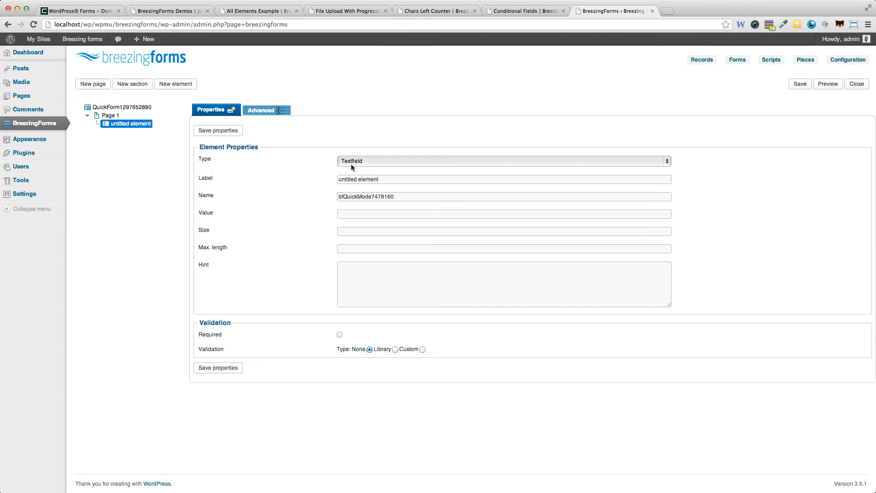
{"action": "left_click_drag", "start_coordinate": [387, 179], "coordinate": [293, 182]}
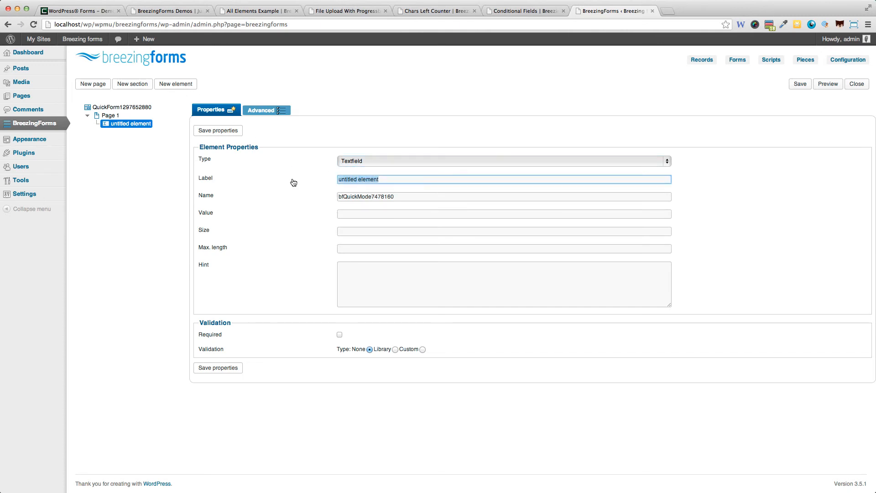
{"action": "type", "text": "Name and Surname"}
{"action": "left_click", "coordinate": [367, 163]}
{"action": "left_click", "coordinate": [304, 231]}
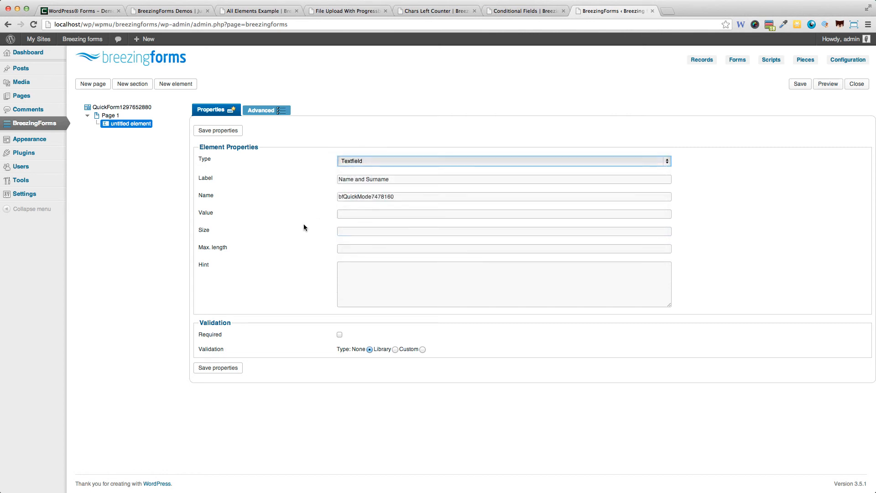
{"action": "left_click", "coordinate": [341, 337]}
{"action": "left_click", "coordinate": [341, 336]}
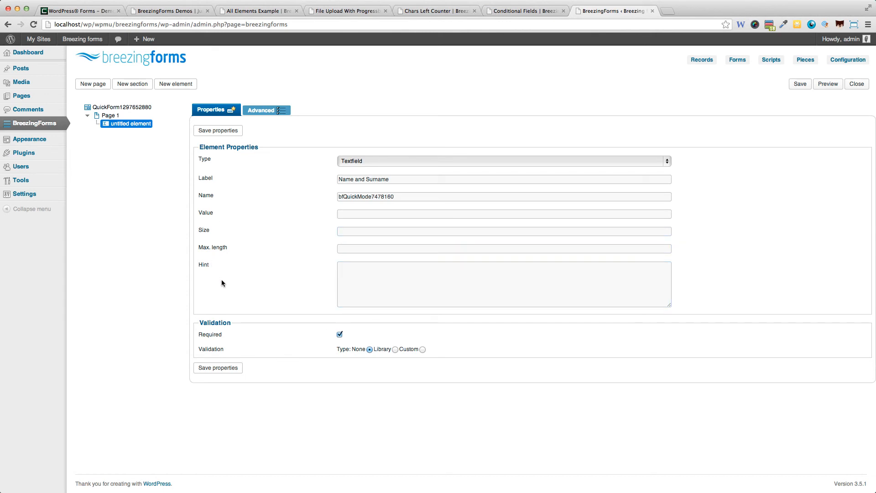
{"action": "left_click", "coordinate": [215, 368]}
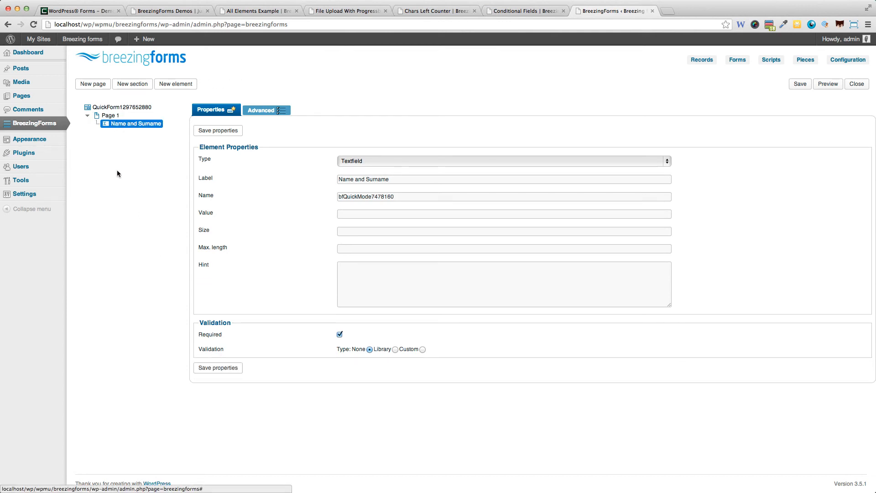
{"action": "left_click", "coordinate": [100, 86]}
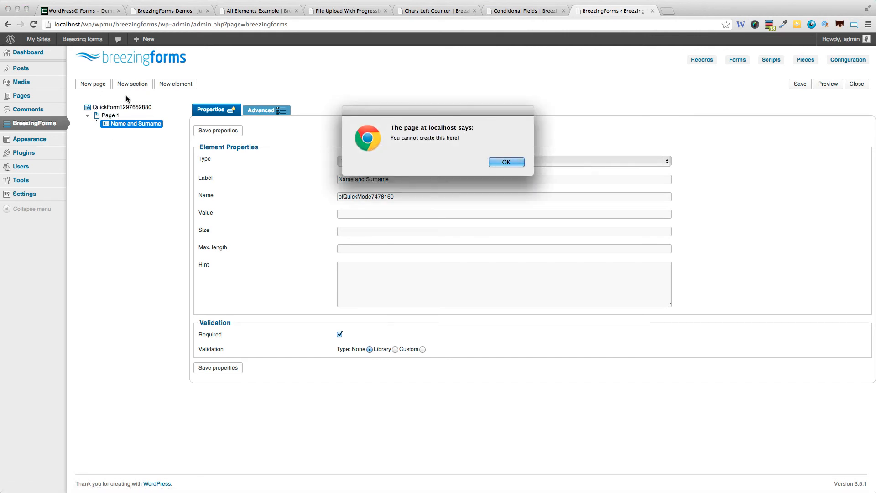
{"action": "left_click", "coordinate": [505, 162]}
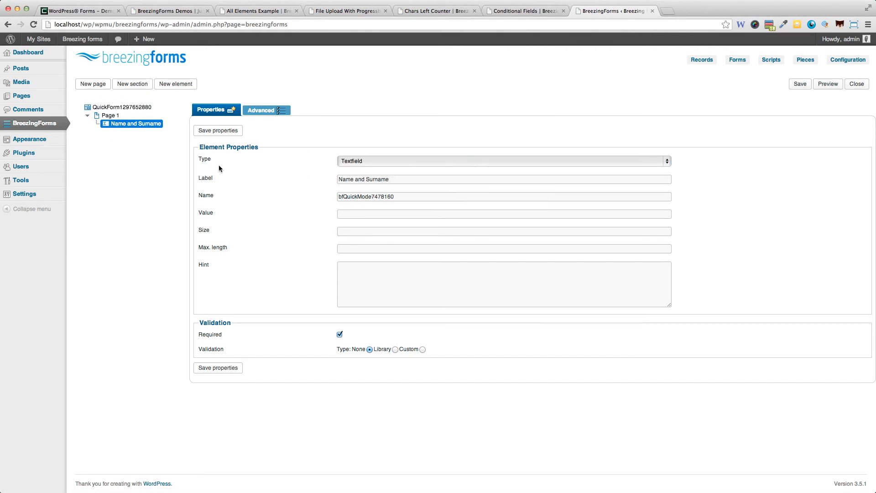
{"action": "left_click", "coordinate": [799, 85]}
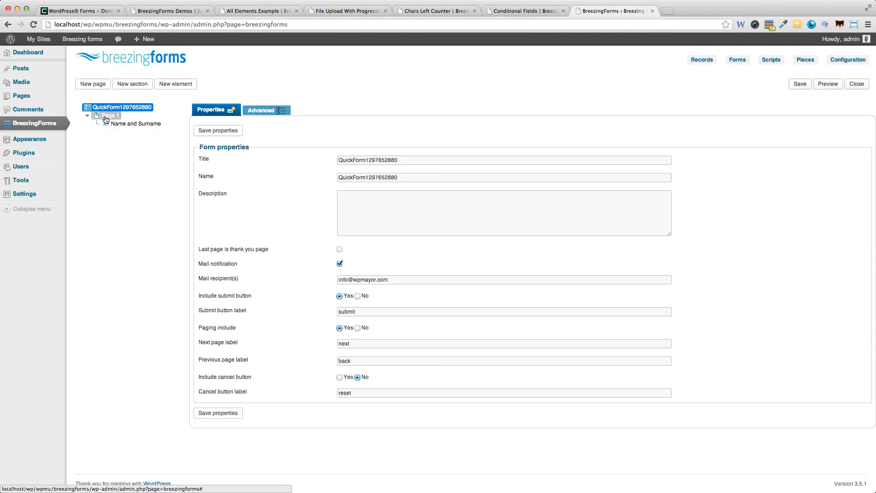
{"action": "left_click", "coordinate": [93, 86]}
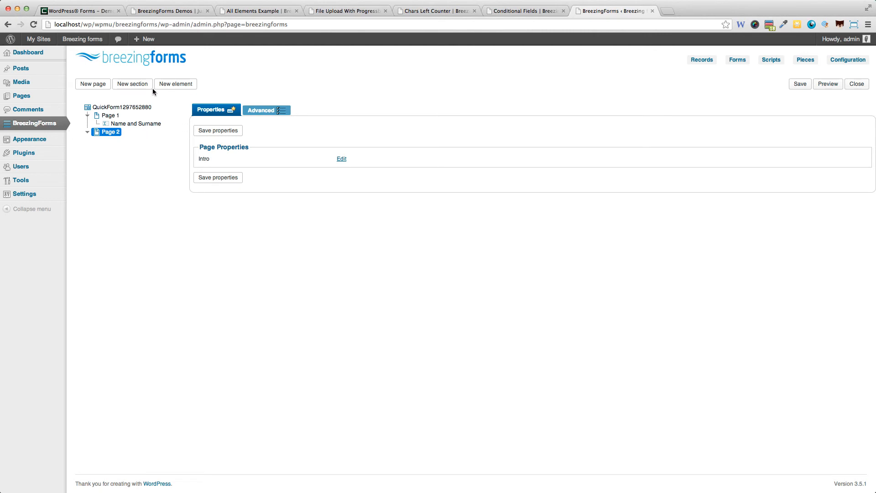
- Add a Textarea field labelled 'Comments' to Page 2, save its properties, and save the form
{"action": "left_click", "coordinate": [164, 87]}
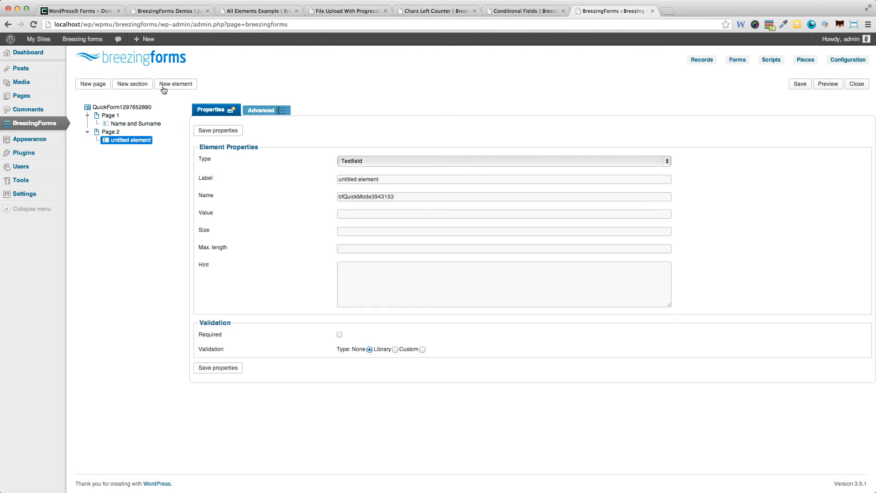
{"action": "left_click", "coordinate": [375, 161]}
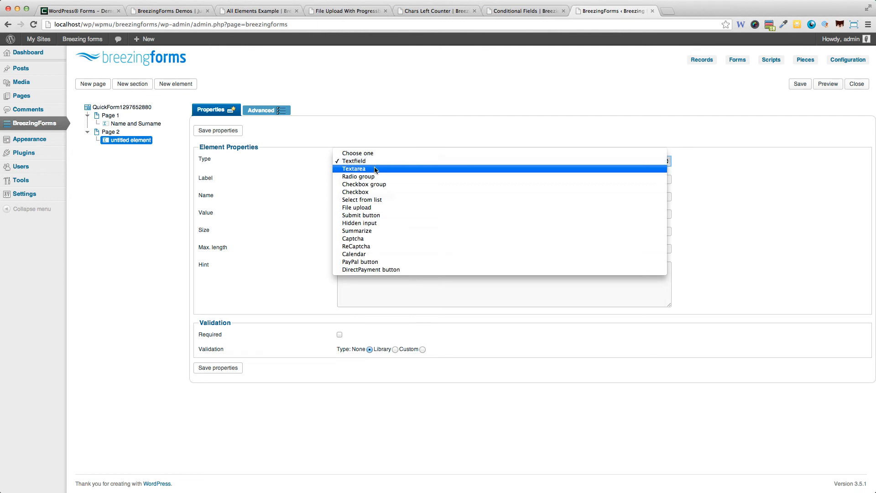
{"action": "left_click", "coordinate": [375, 169]}
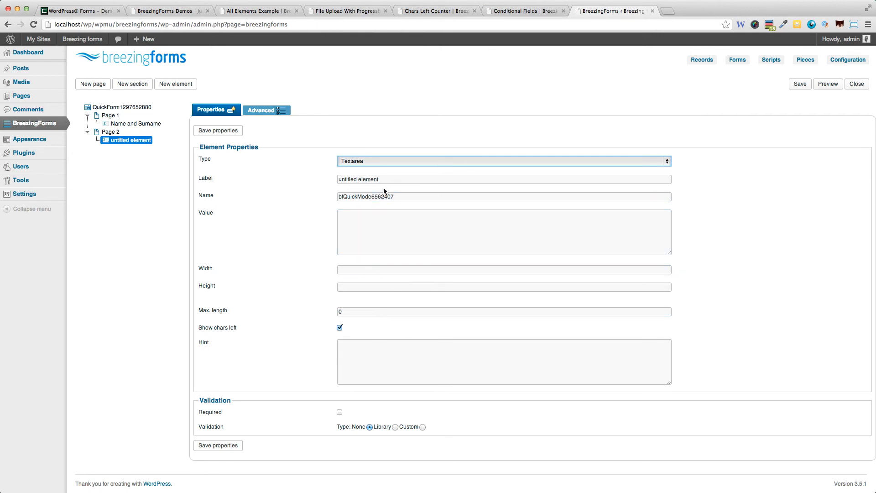
{"action": "left_click_drag", "start_coordinate": [389, 178], "coordinate": [313, 181]}
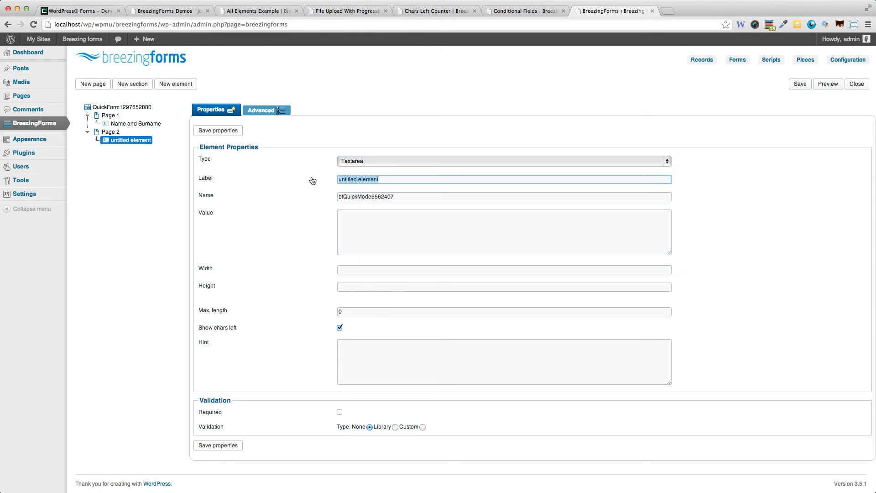
{"action": "type", "text": "Comments"}
{"action": "left_click", "coordinate": [217, 446]}
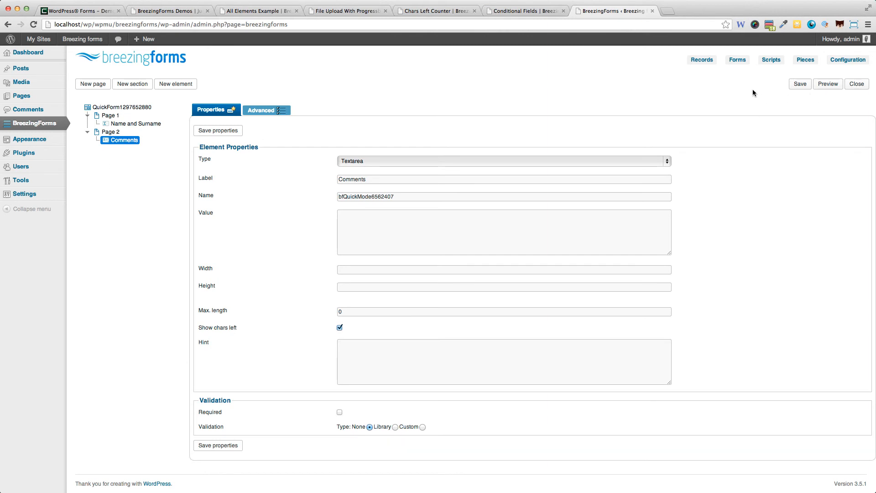
{"action": "left_click", "coordinate": [790, 87]}
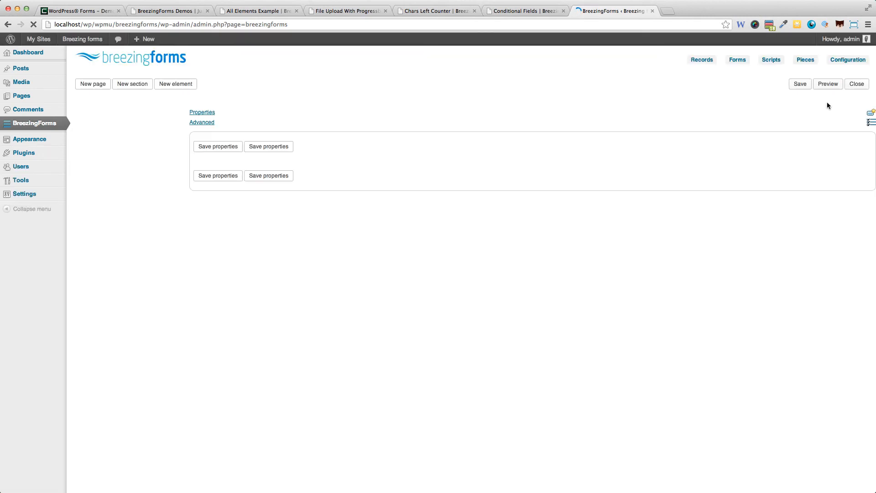
- Preview the form, enter a full name in Name and Surname, and move to page 2
{"action": "left_click", "coordinate": [829, 89]}
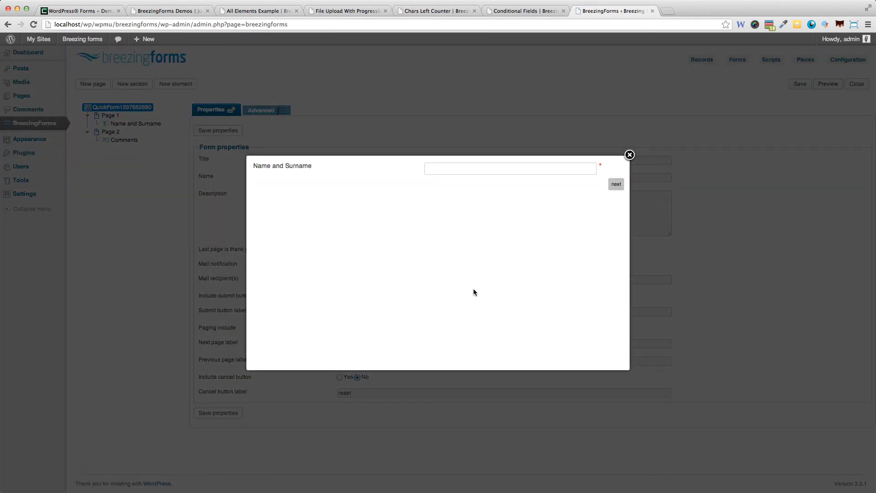
{"action": "left_click", "coordinate": [509, 173]}
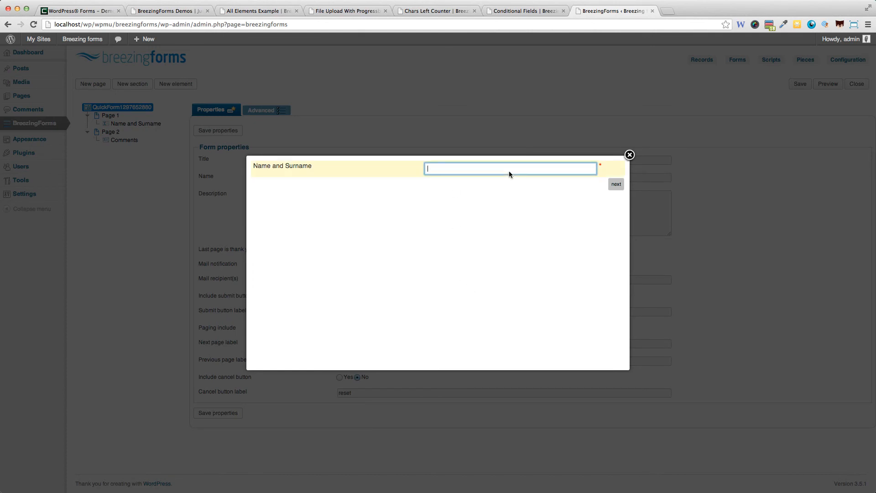
{"action": "type", "text": "Jean Galea"}
{"action": "left_click", "coordinate": [616, 184]}
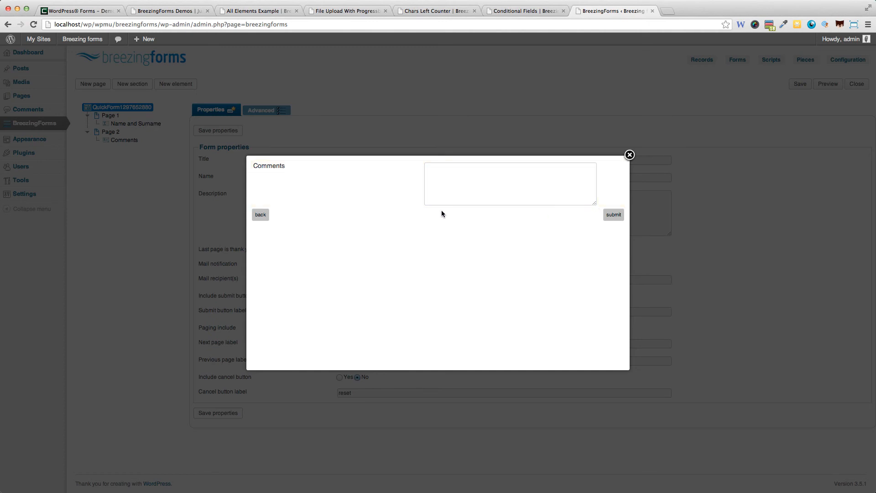
- Type 'Nice plugin' in Comments, submit the test entry, and close the preview
{"action": "left_click", "coordinate": [483, 178]}
{"action": "type", "text": "Nice plugin"}
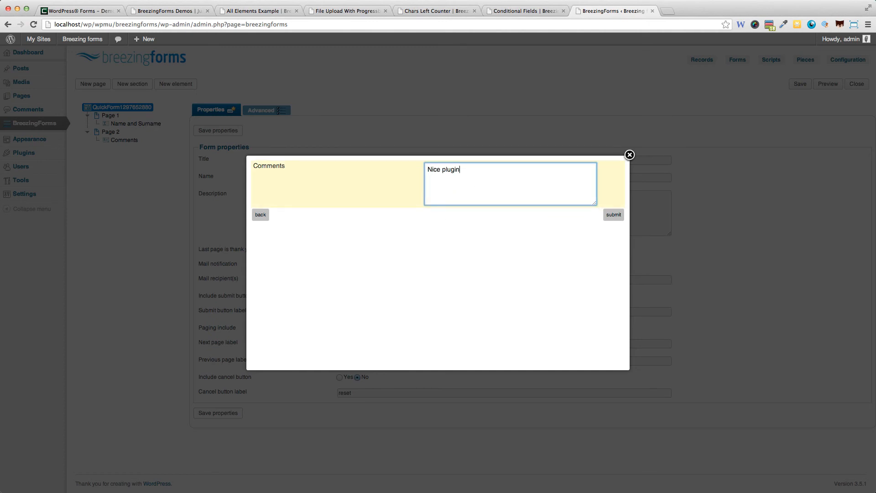
{"action": "left_click", "coordinate": [615, 216]}
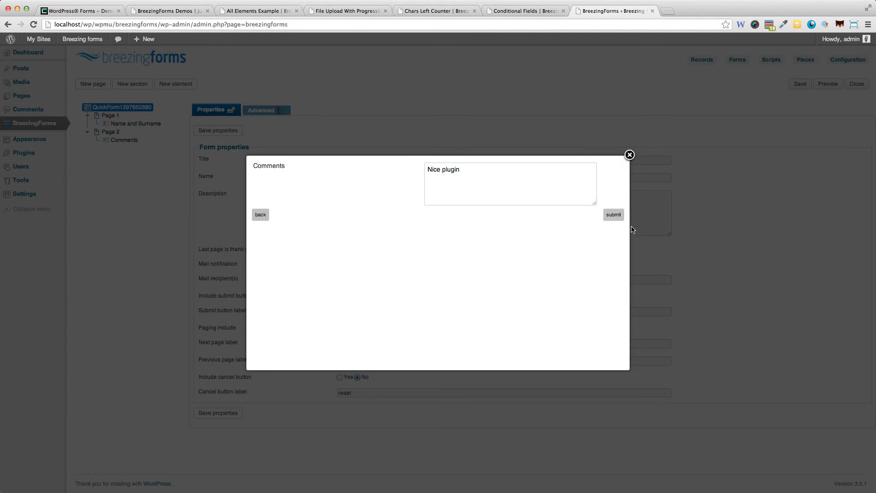
{"action": "left_click", "coordinate": [618, 217]}
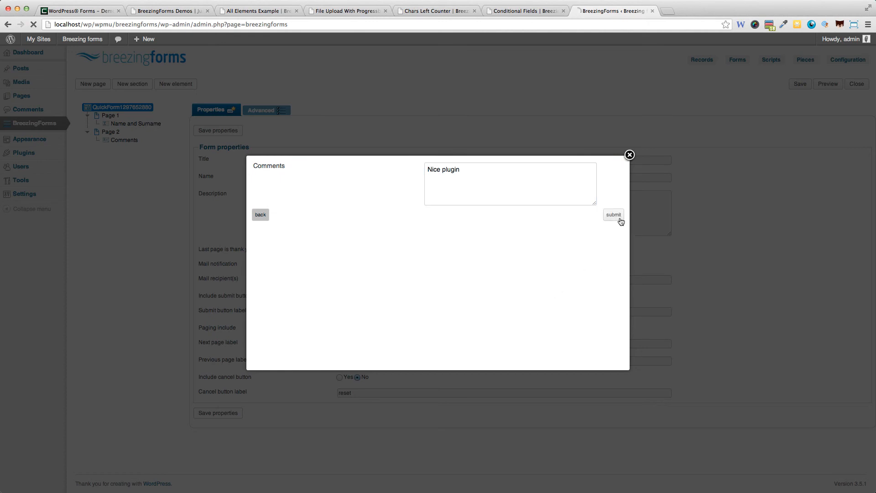
{"action": "left_click", "coordinate": [630, 155]}
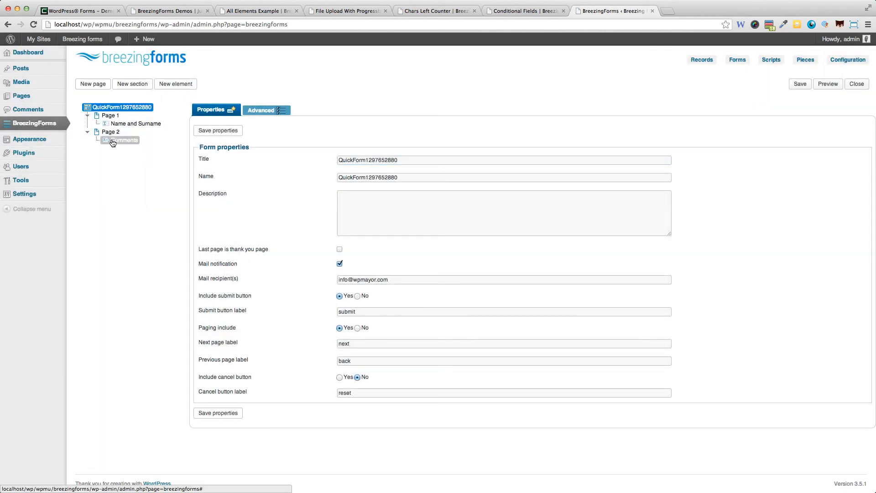
- Add Page 3 with an untitled section and a second section nested inside it
{"action": "left_click", "coordinate": [104, 86]}
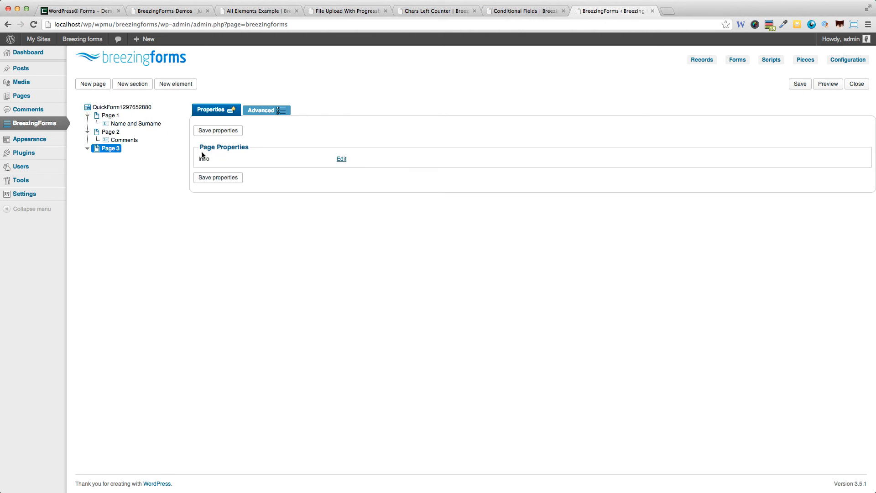
{"action": "left_click", "coordinate": [124, 85]}
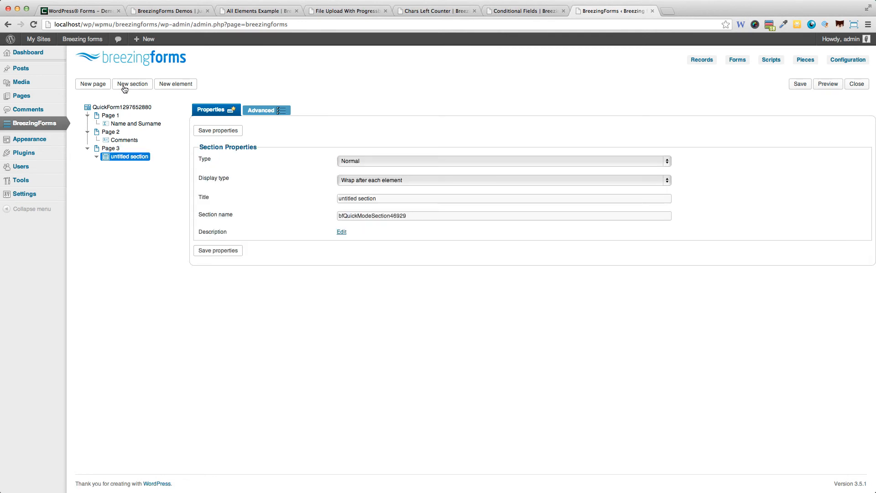
{"action": "left_click", "coordinate": [123, 86]}
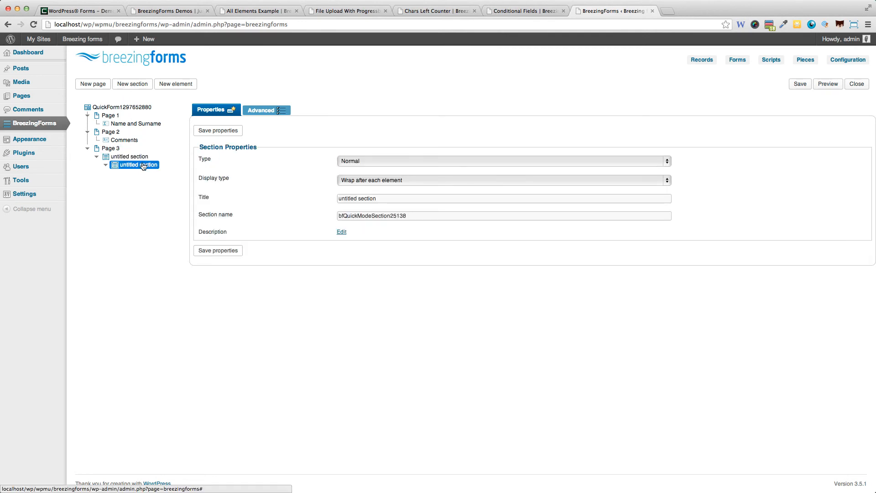
- Drag the nested section out beside the first one under Page 3 and save properties
{"action": "mouse_move", "coordinate": [142, 168]}
{"action": "left_mouse_down"}
{"action": "mouse_move", "coordinate": [107, 167]}
{"action": "mouse_move", "coordinate": [105, 157]}
{"action": "left_mouse_up"}
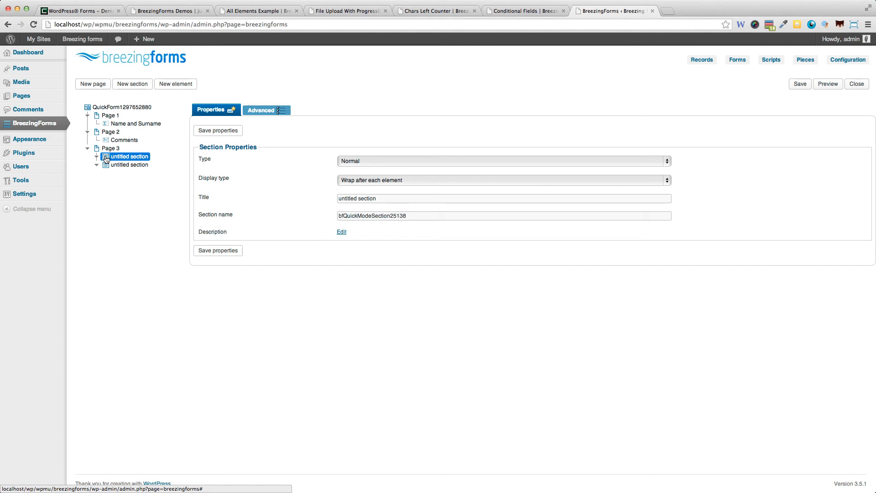
{"action": "left_click_drag", "start_coordinate": [106, 157], "coordinate": [132, 160]}
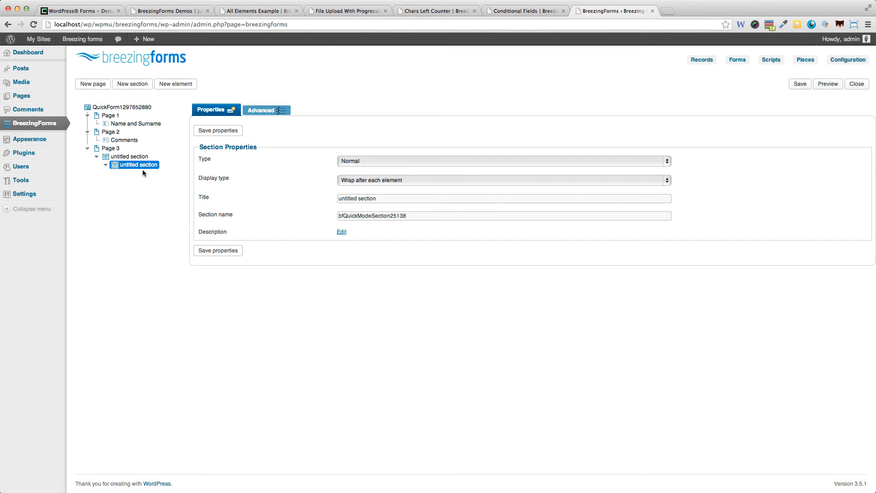
{"action": "left_click_drag", "start_coordinate": [139, 170], "coordinate": [111, 156]}
{"action": "left_click", "coordinate": [219, 250]}
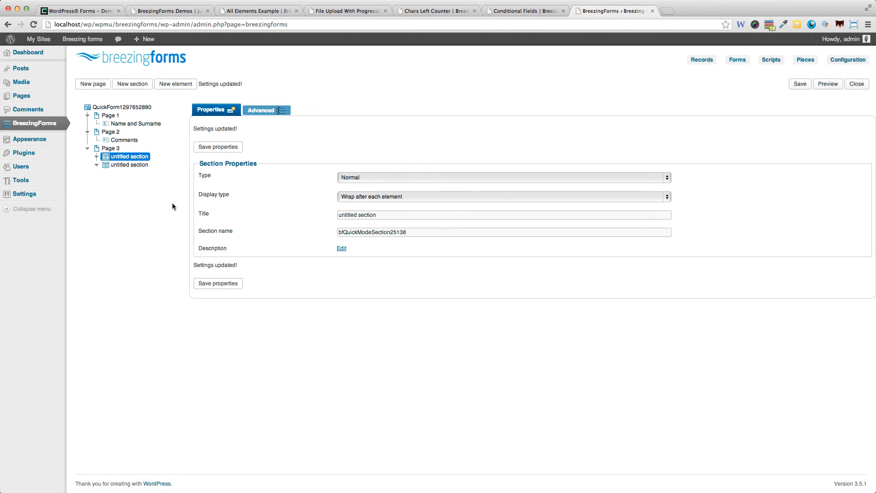
- Add a Captcha element to the first Page 3 section and save its properties
{"action": "left_click", "coordinate": [183, 84]}
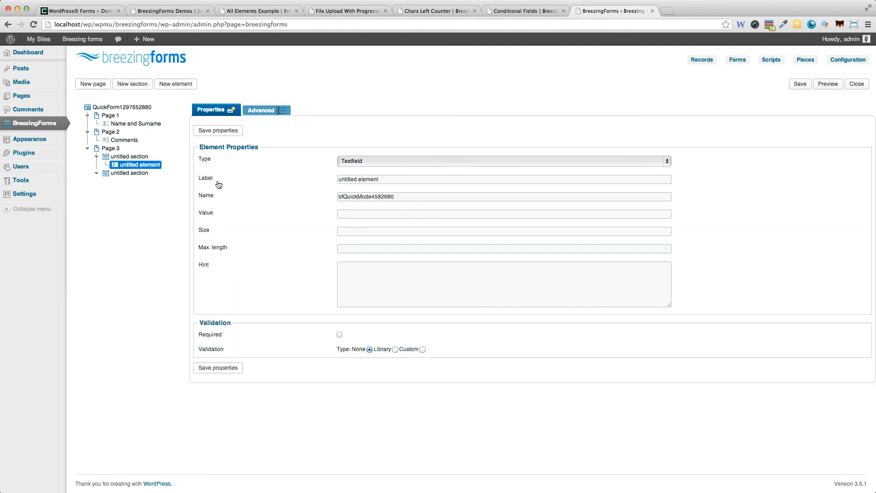
{"action": "left_click", "coordinate": [371, 160]}
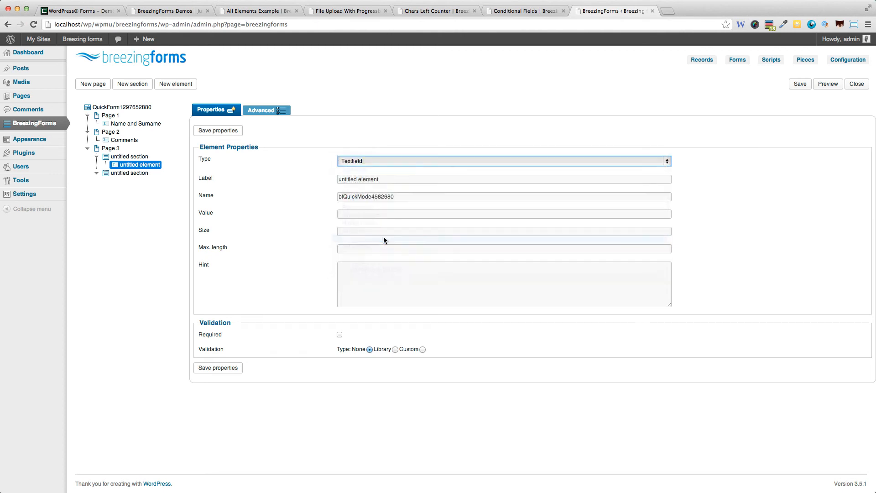
{"action": "left_click", "coordinate": [385, 237]}
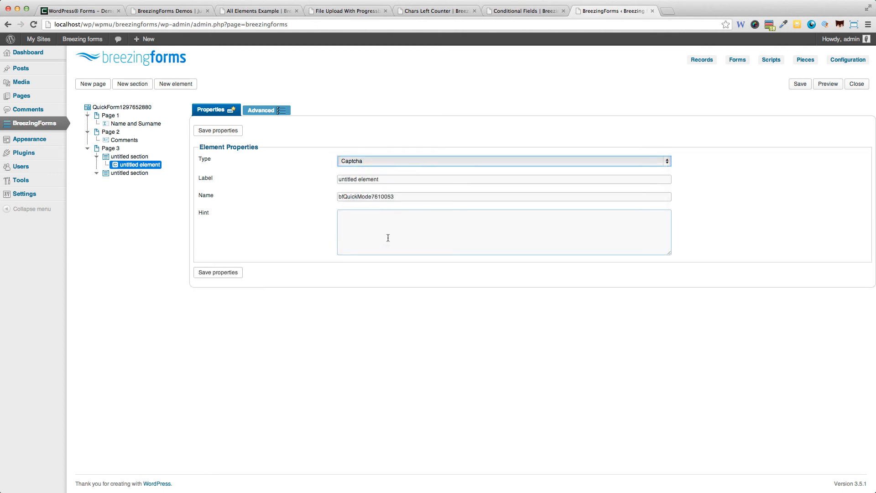
{"action": "left_click", "coordinate": [228, 272]}
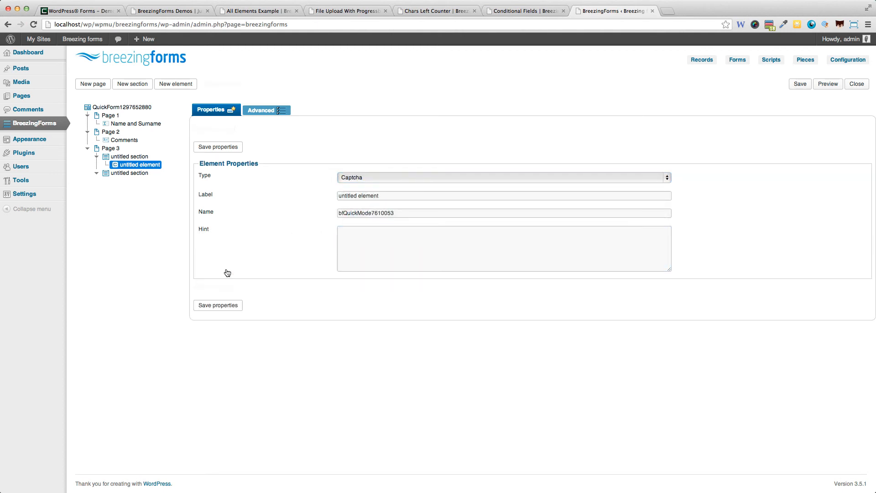
- Add a Calendar element to the second Page 3 section, save its properties, and save the form
{"action": "left_click", "coordinate": [127, 175]}
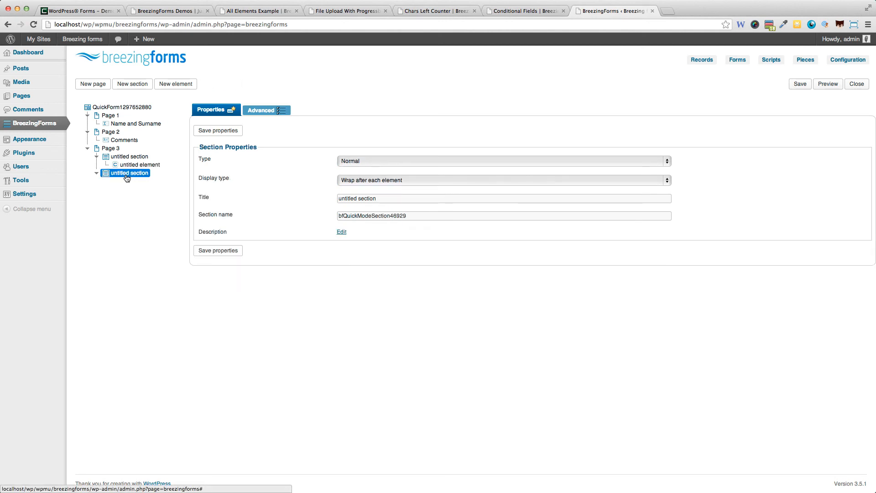
{"action": "left_click", "coordinate": [176, 84]}
{"action": "left_click", "coordinate": [395, 157]}
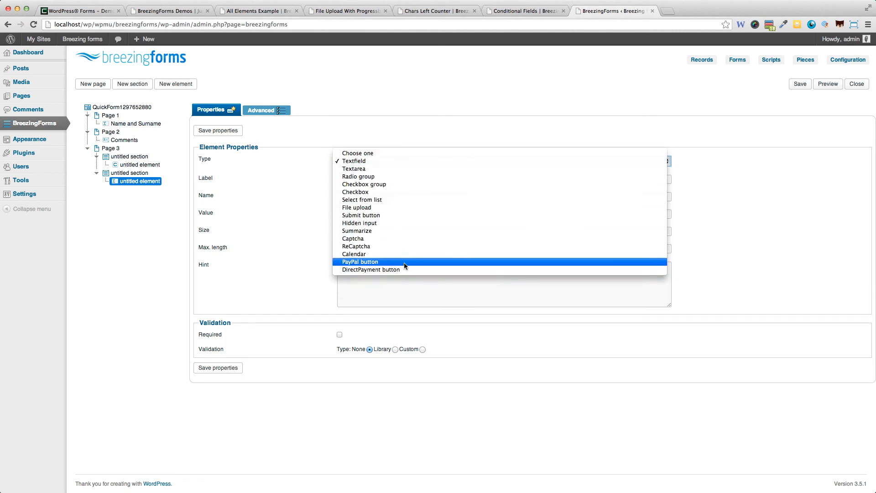
{"action": "left_click", "coordinate": [390, 254]}
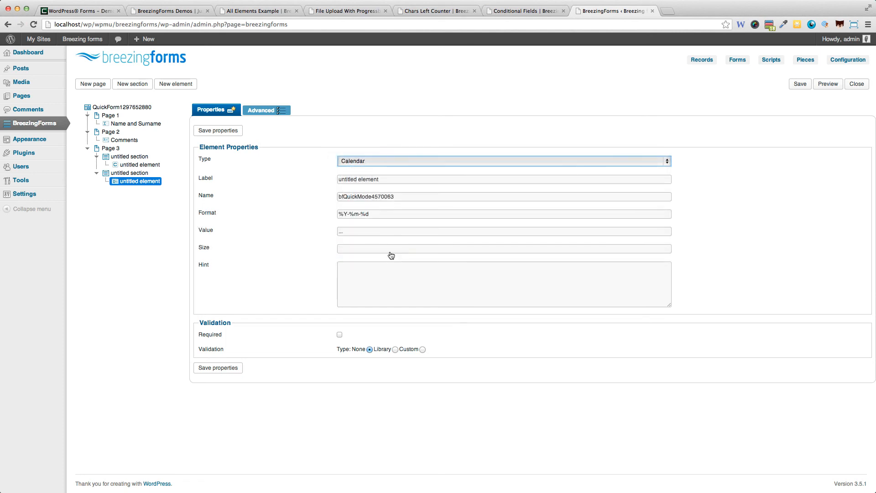
{"action": "left_click", "coordinate": [231, 367]}
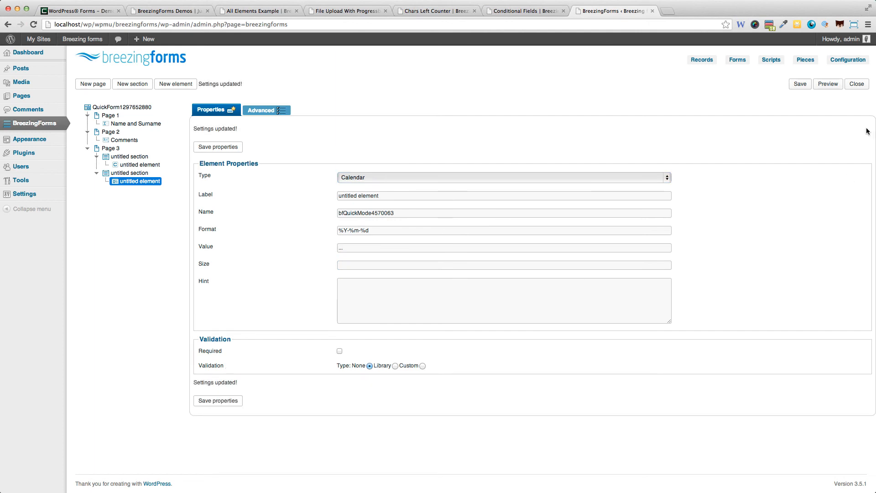
{"action": "left_click", "coordinate": [803, 89]}
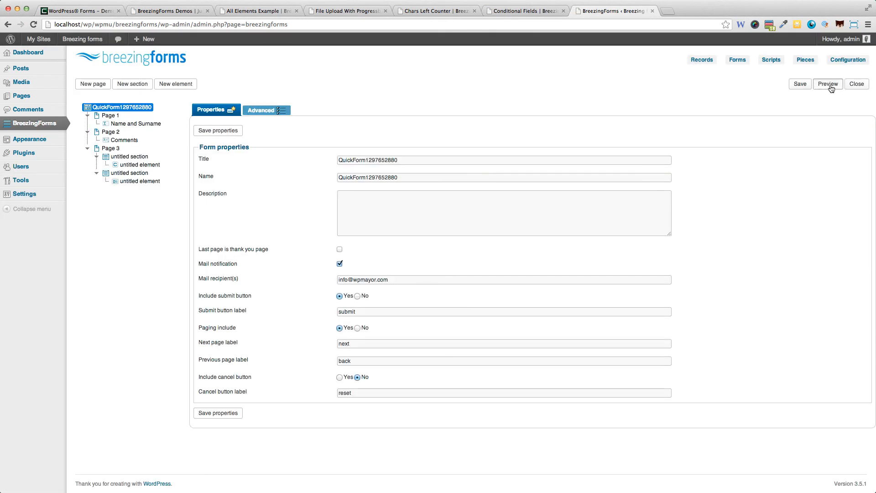
{"action": "left_click", "coordinate": [829, 86]}
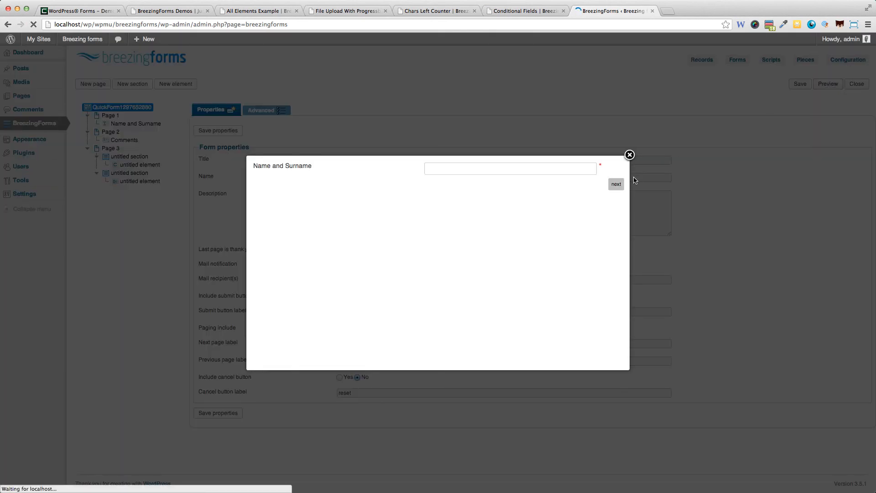
{"action": "left_click", "coordinate": [557, 167]}
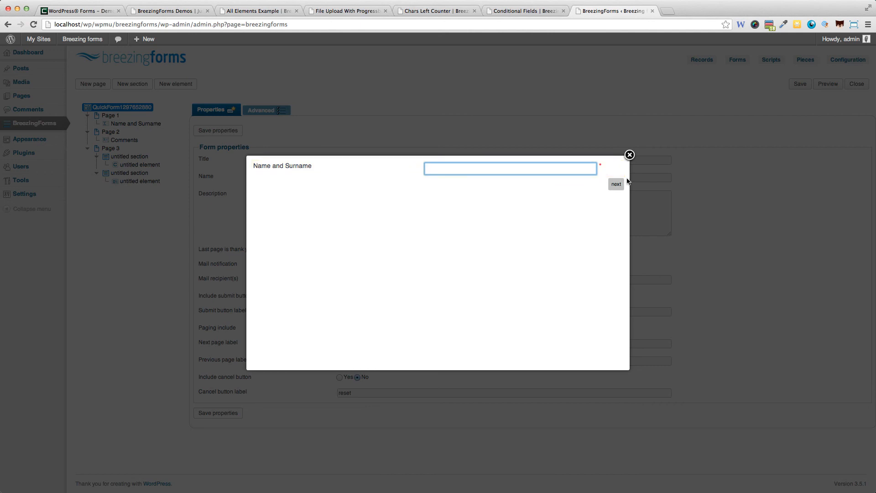
{"action": "left_click", "coordinate": [621, 185]}
{"action": "left_click", "coordinate": [617, 213]}
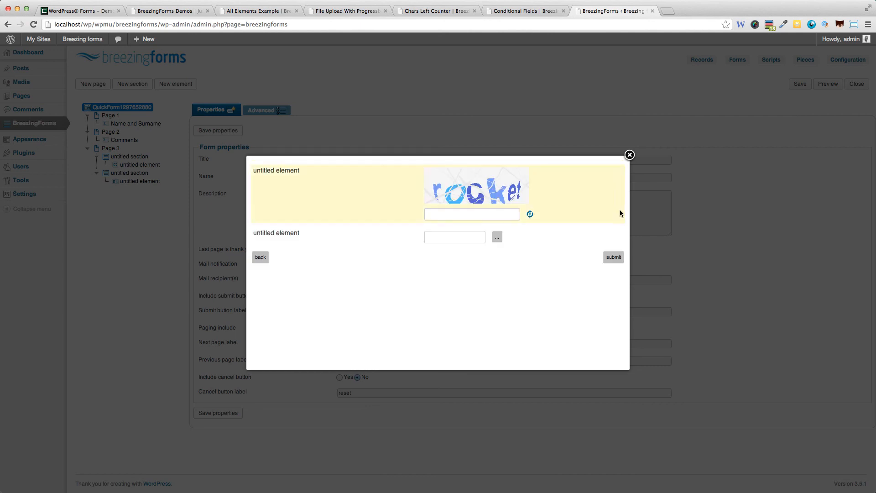
{"action": "left_click", "coordinate": [476, 210]}
{"action": "type", "text": "rocket"}
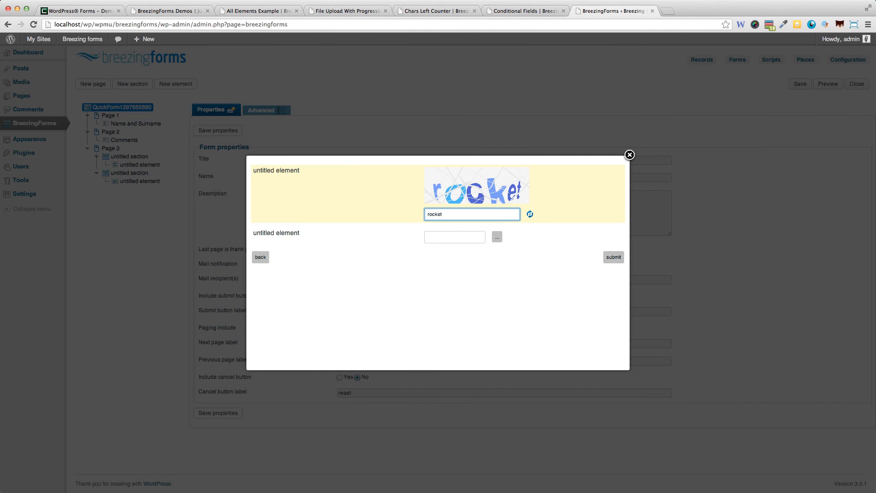
{"action": "left_click", "coordinate": [614, 257]}
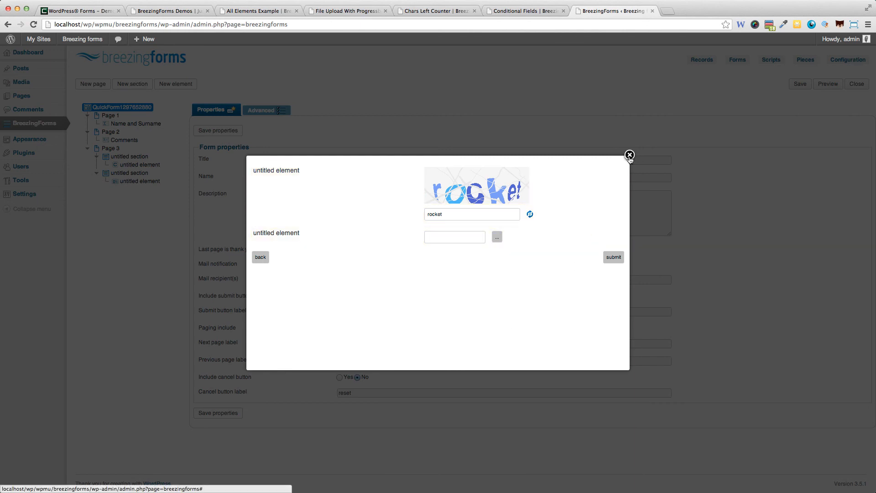
{"action": "left_click", "coordinate": [629, 155]}
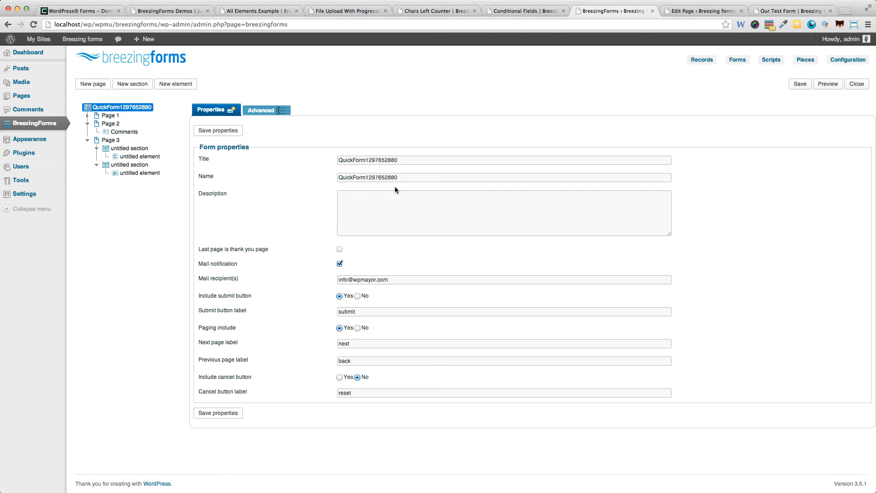
{"action": "left_click", "coordinate": [675, 11]}
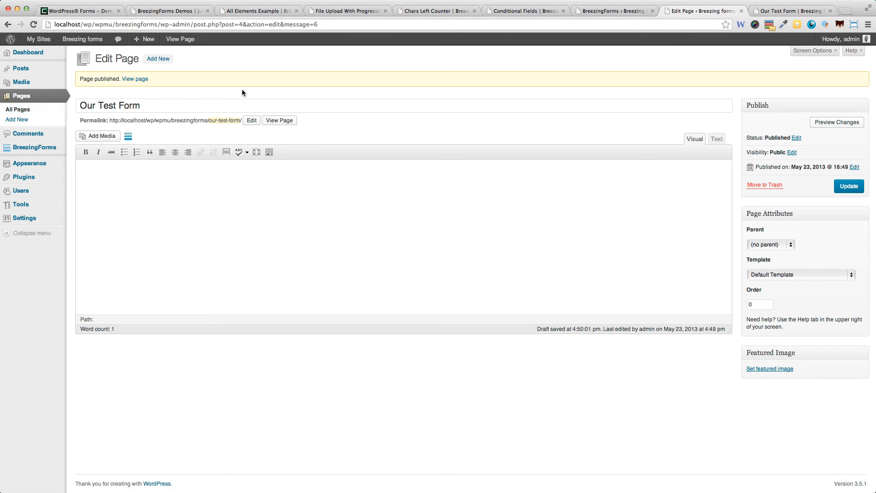
{"action": "left_click", "coordinate": [132, 140]}
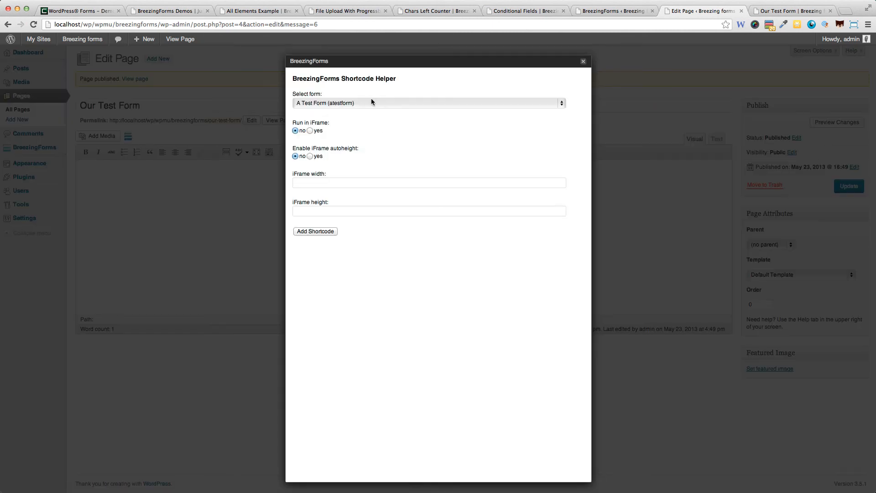
{"action": "left_click", "coordinate": [370, 98]}
{"action": "left_click", "coordinate": [367, 110]}
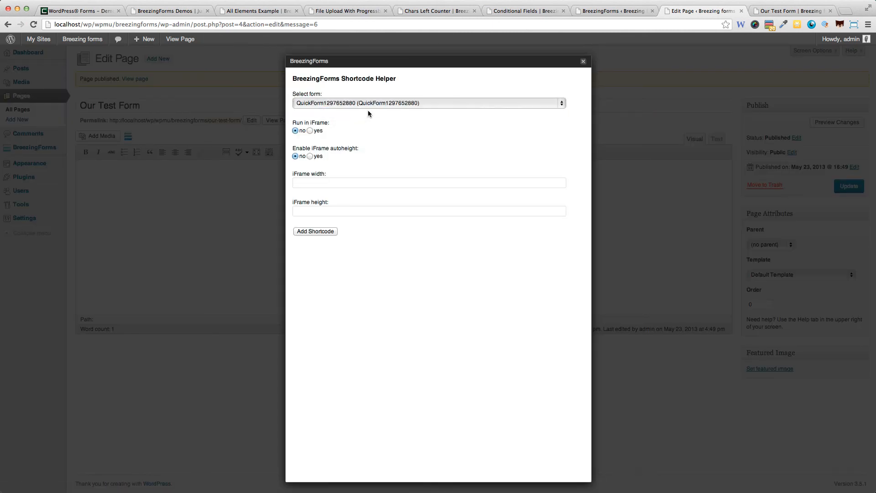
{"action": "left_click", "coordinate": [323, 232]}
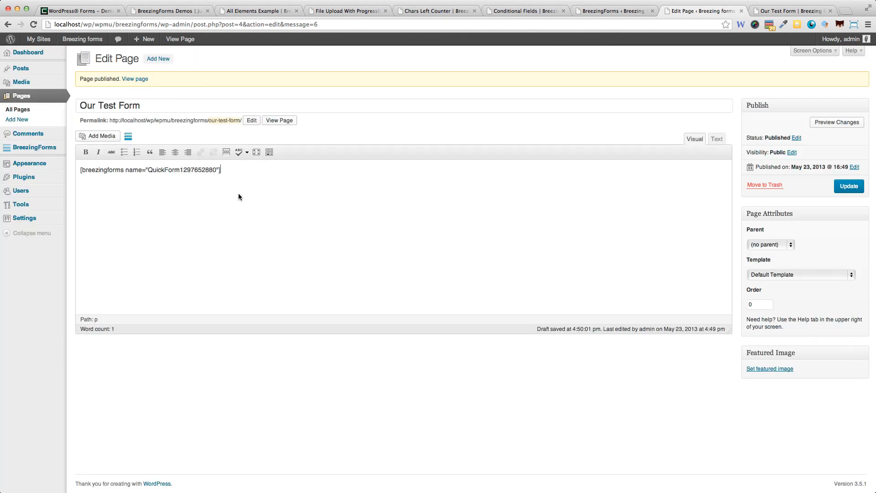
{"action": "left_click", "coordinate": [849, 187]}
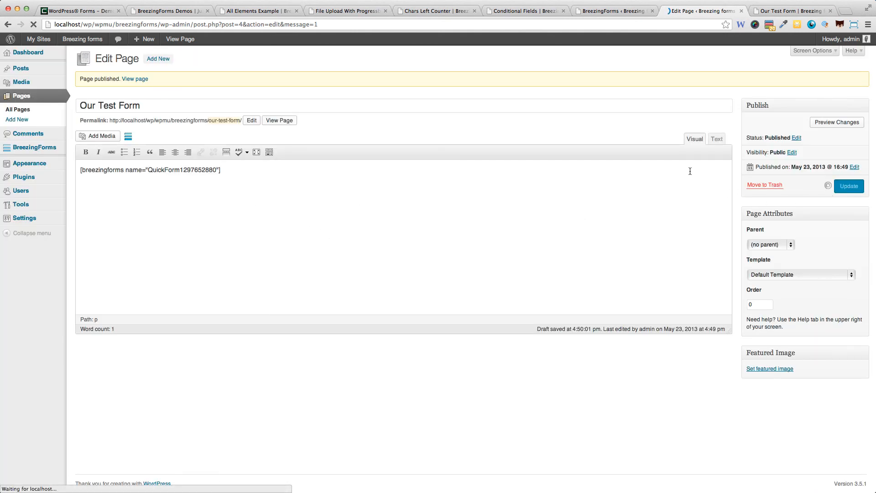
- Reload the live Our Test Form page, step next and back through the form, then open its Advanced options
{"action": "left_click", "coordinate": [780, 13]}
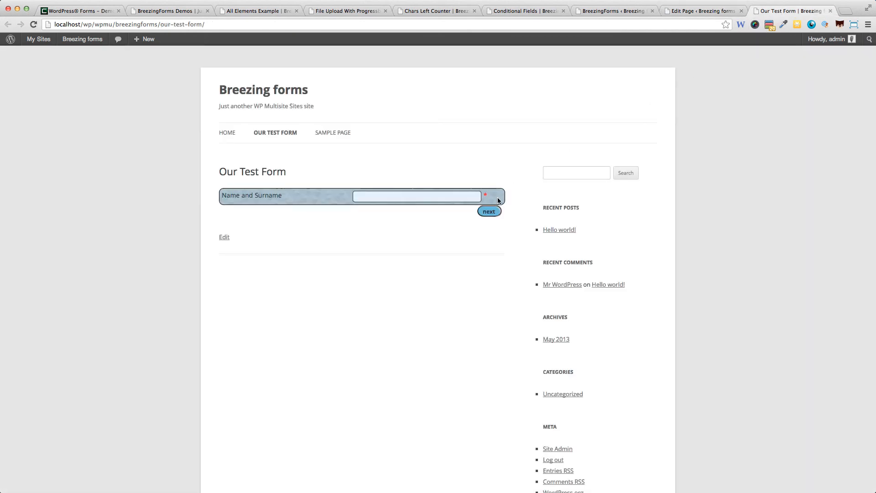
{"action": "key", "text": "super+r"}
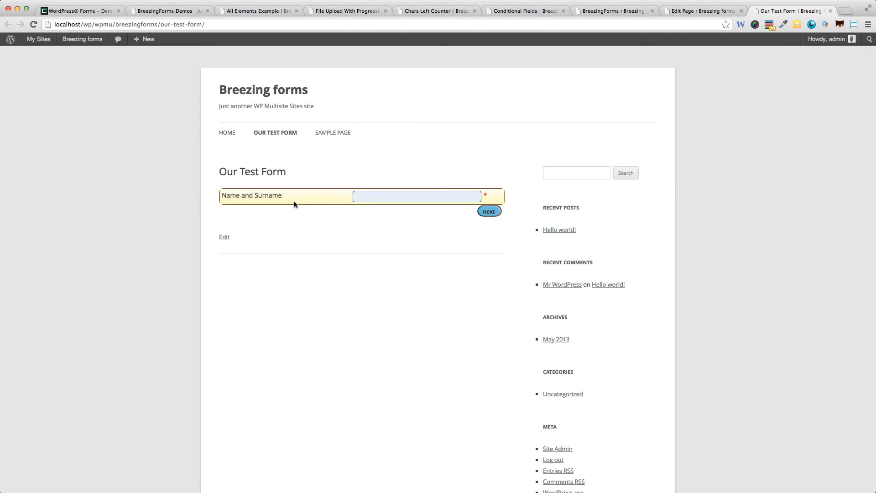
{"action": "left_click", "coordinate": [488, 212]}
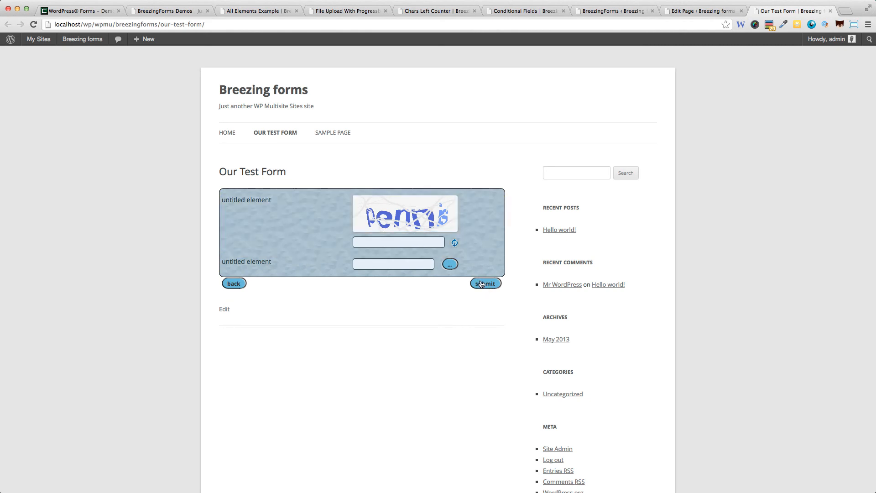
{"action": "left_click", "coordinate": [235, 286]}
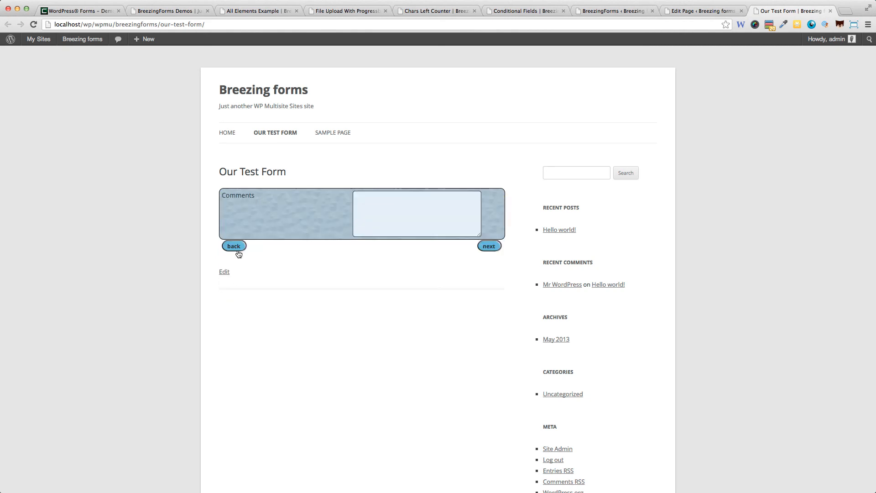
{"action": "left_click", "coordinate": [610, 12]}
{"action": "left_click", "coordinate": [259, 108]}
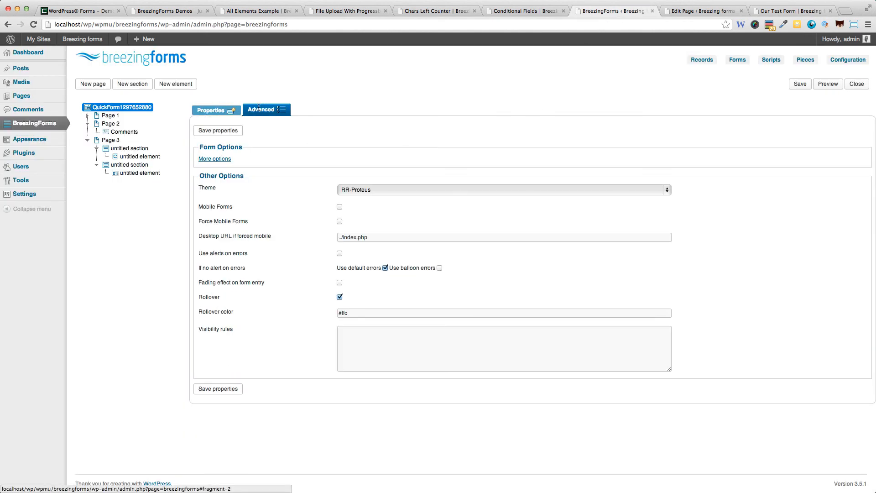
- Apply the RR-Canteloupe theme, save the form, and reload the live Our Test Form page
{"action": "left_click", "coordinate": [339, 189]}
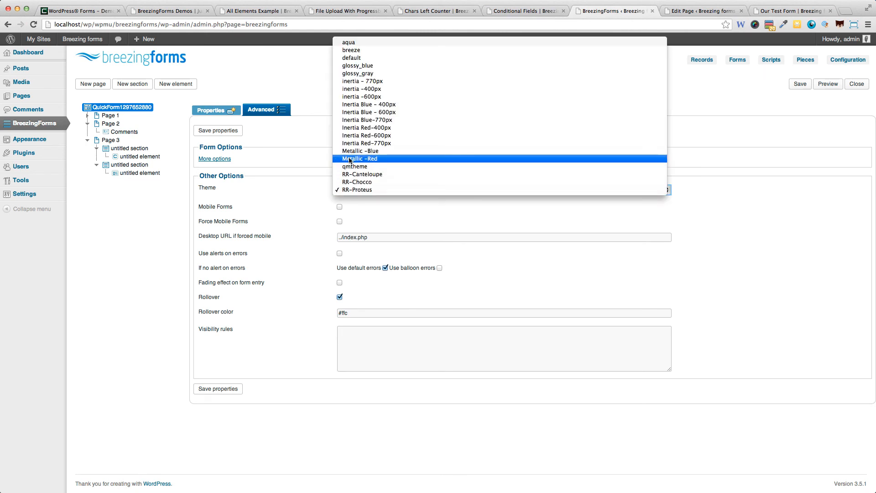
{"action": "left_click", "coordinate": [361, 174]}
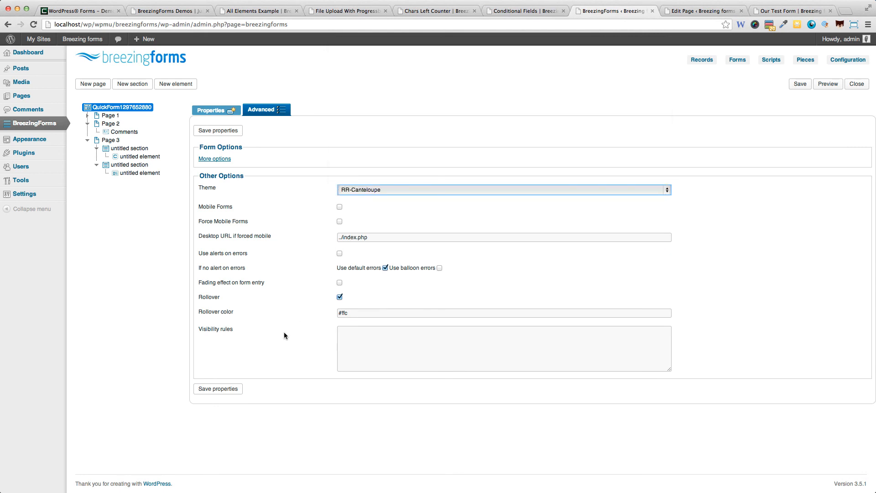
{"action": "left_click", "coordinate": [233, 387]}
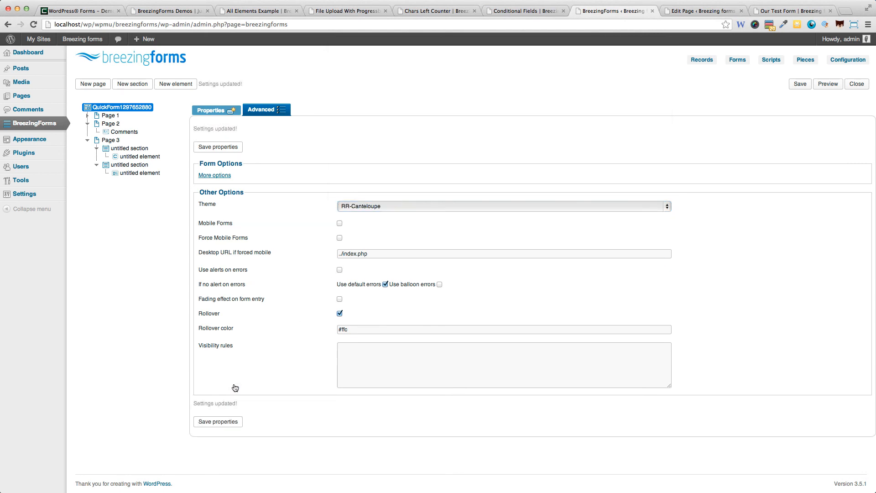
{"action": "left_click", "coordinate": [797, 84]}
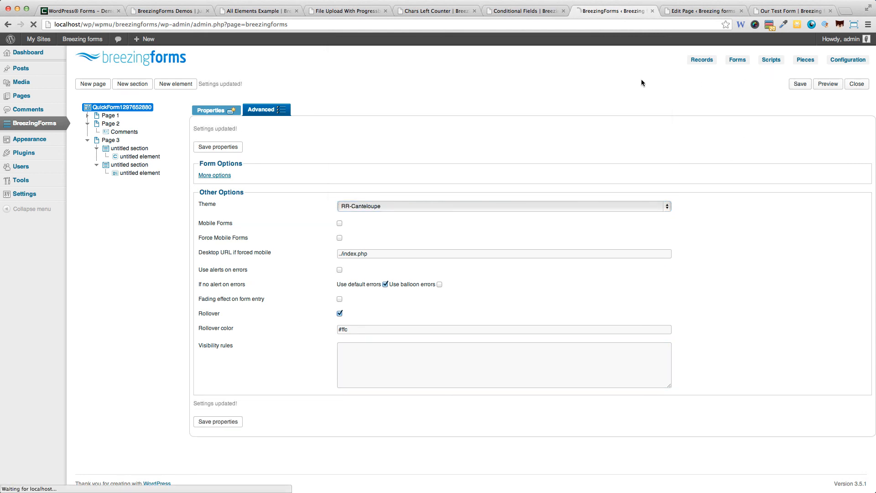
{"action": "left_click", "coordinate": [772, 11]}
{"action": "key", "text": "super+r"}
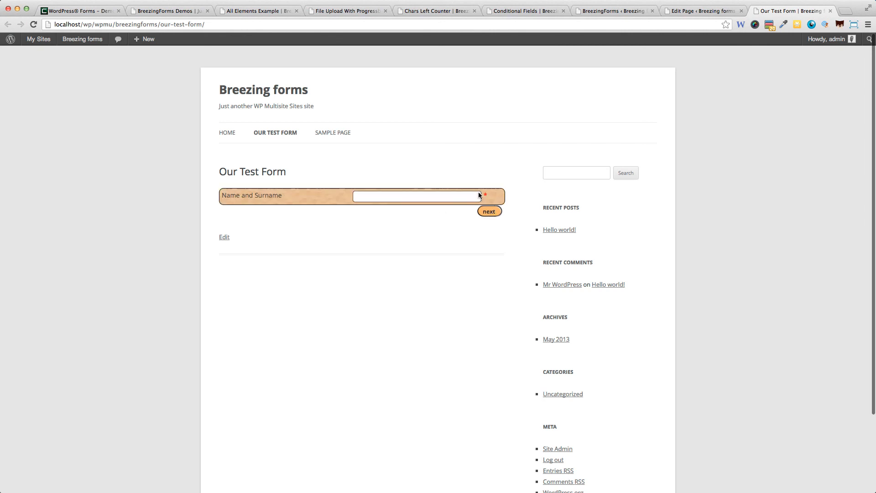
- Switch the form's theme to Metallic -Blue, save, and reload the live Our Test Form page
{"action": "left_click", "coordinate": [491, 12]}
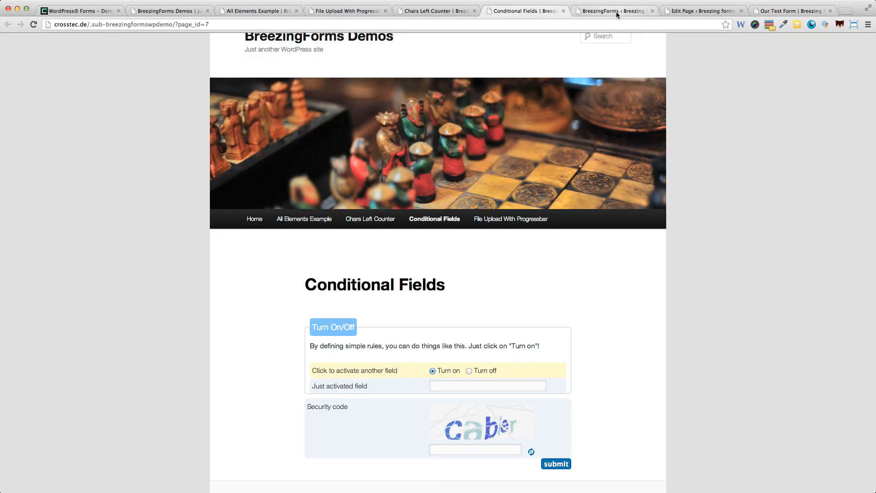
{"action": "left_click", "coordinate": [616, 12]}
{"action": "left_click", "coordinate": [255, 111]}
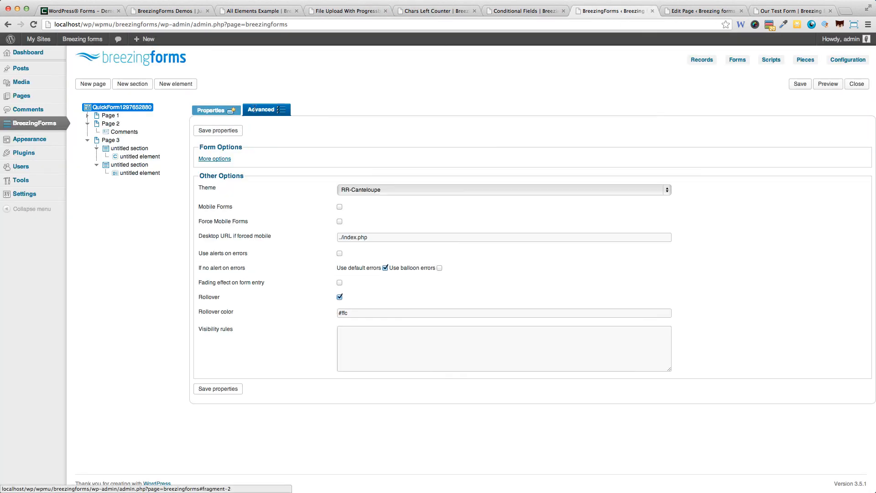
{"action": "left_click", "coordinate": [396, 190]}
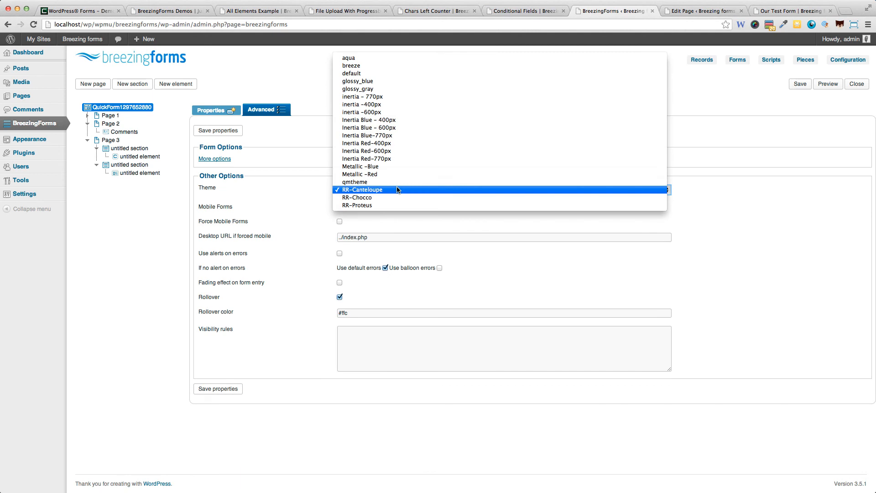
{"action": "left_click", "coordinate": [386, 167]}
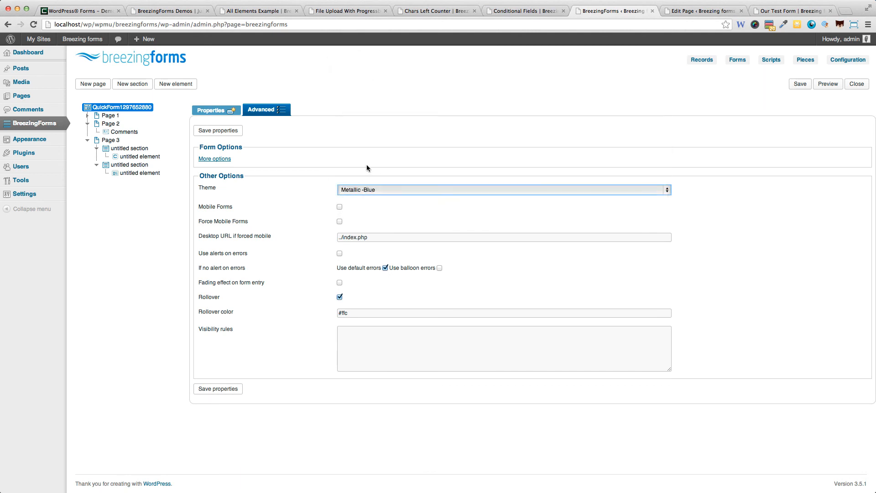
{"action": "left_click", "coordinate": [799, 85]}
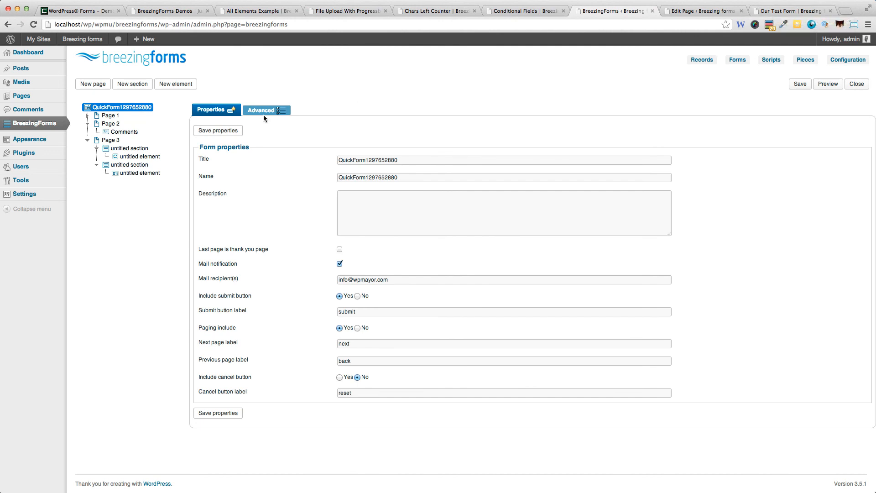
{"action": "left_click", "coordinate": [264, 112]}
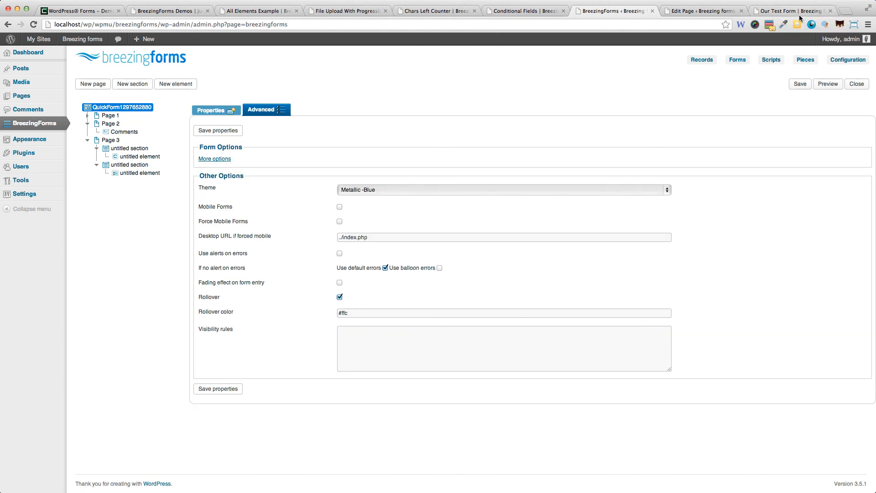
{"action": "left_click", "coordinate": [791, 13]}
{"action": "key", "text": "super+r"}
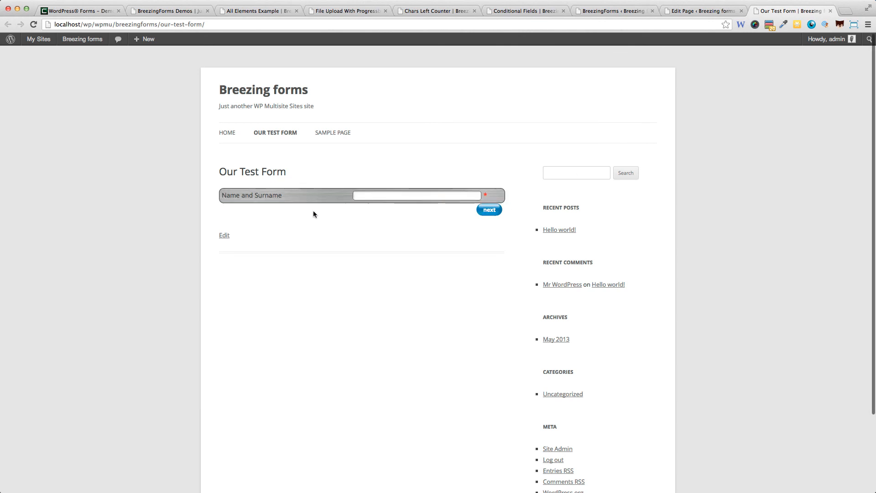
- Advance the live form past page 2 to page 3 and click into its last text field
{"action": "left_click", "coordinate": [475, 210]}
{"action": "left_click", "coordinate": [496, 246]}
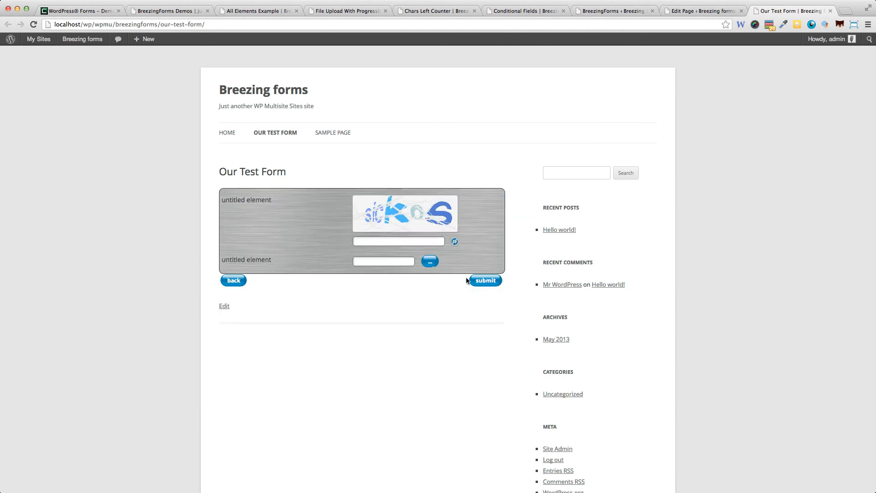
{"action": "left_click", "coordinate": [412, 264]}
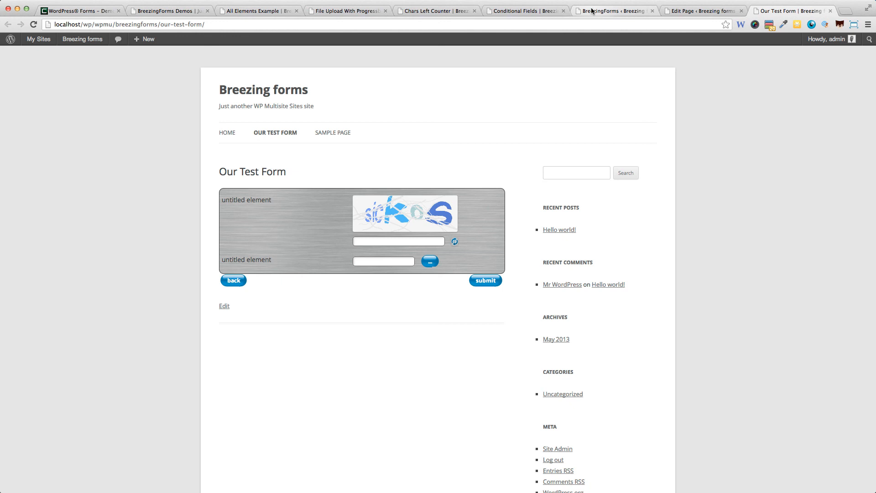
- Compare the form editor with the published test form and the Conditional Fields demo
{"action": "left_click", "coordinate": [591, 11]}
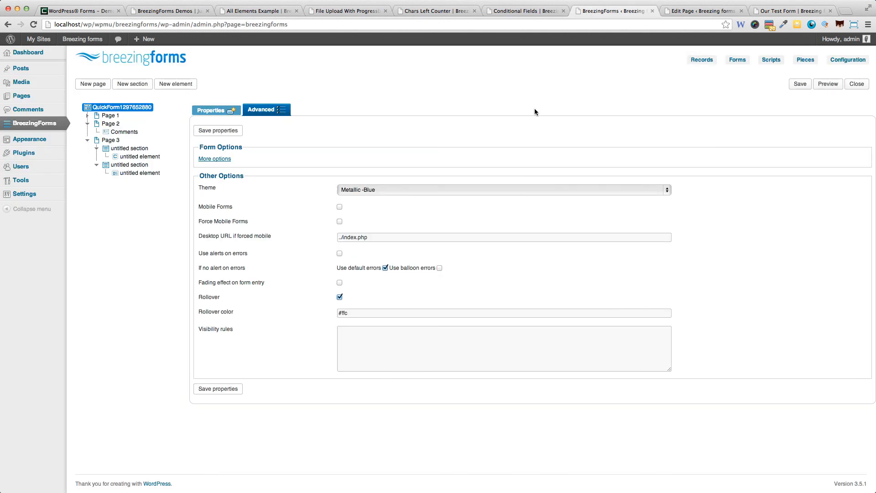
{"action": "left_click", "coordinate": [768, 11]}
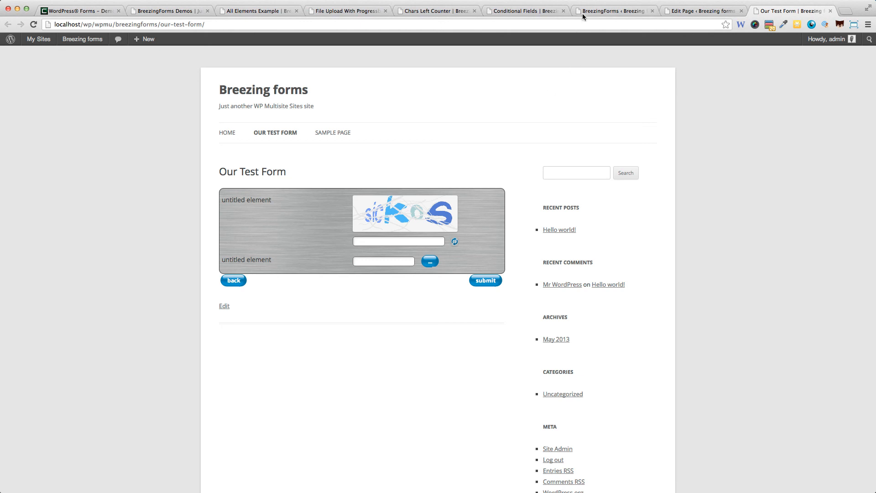
{"action": "left_click", "coordinate": [568, 11]}
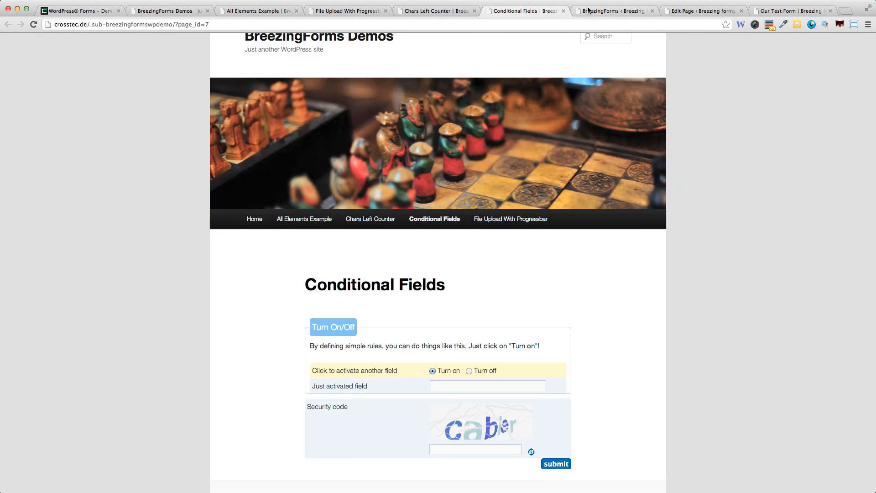
{"action": "left_click", "coordinate": [592, 10]}
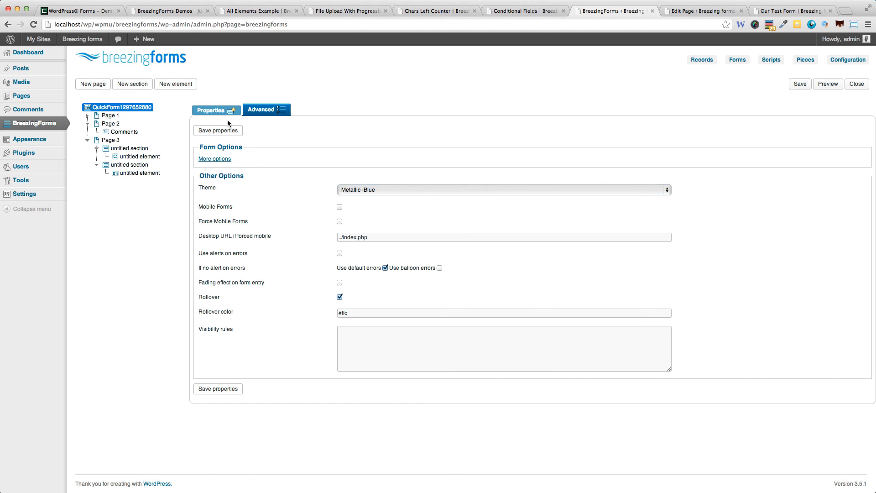
{"action": "left_click", "coordinate": [693, 13]}
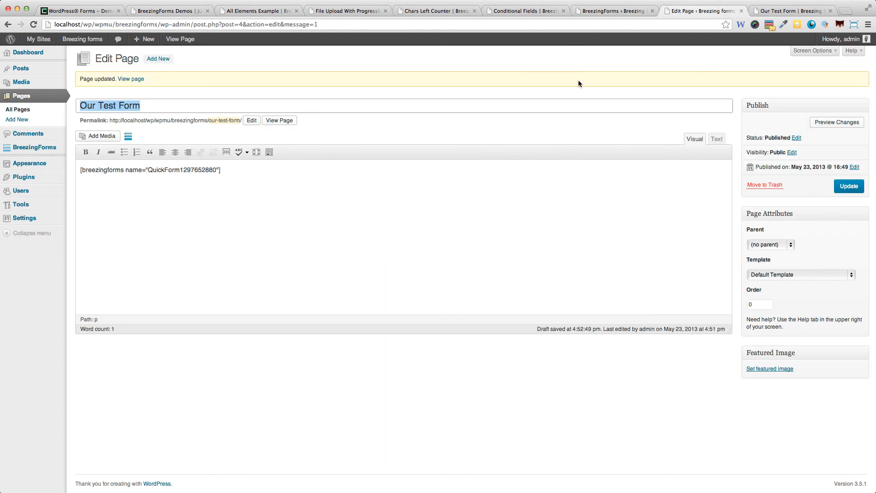
{"action": "left_click", "coordinate": [163, 192]}
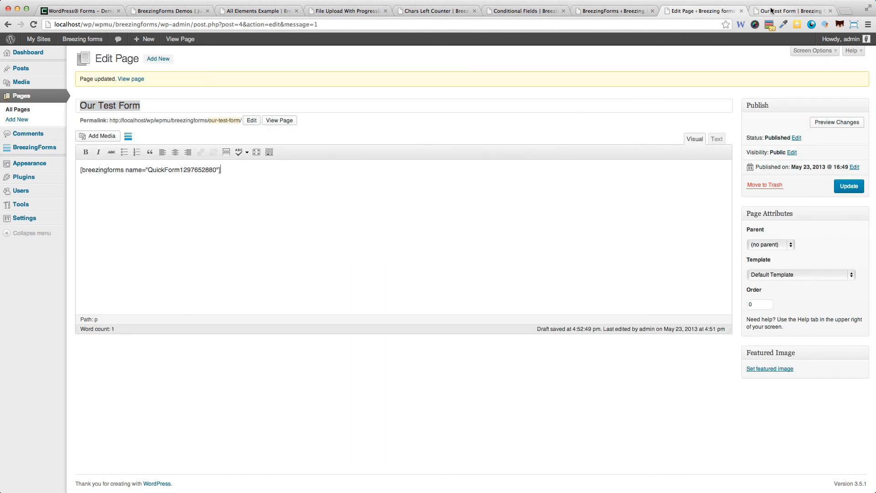
{"action": "left_click", "coordinate": [772, 11]}
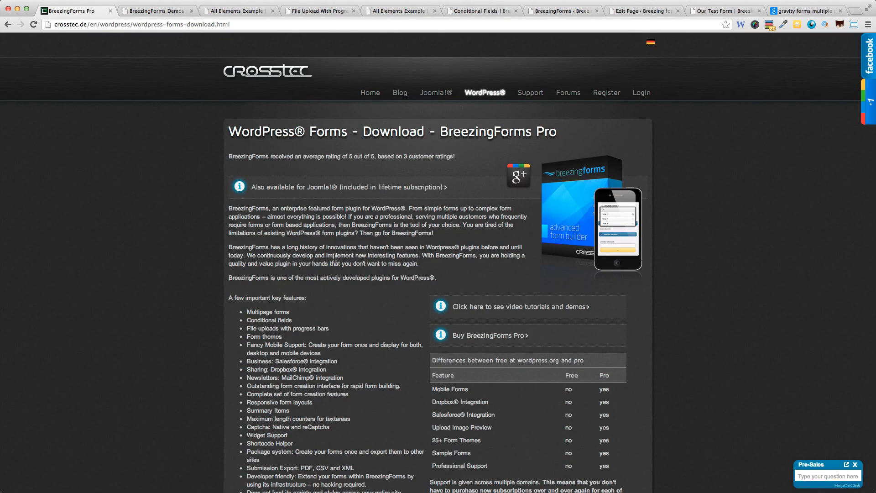
- Scroll to the subscription prices: 1 year $69, 6 month $39, Professional $199
{"action": "scroll", "coordinate": [336, 262], "scroll_direction": "down", "scroll_amount": 8}
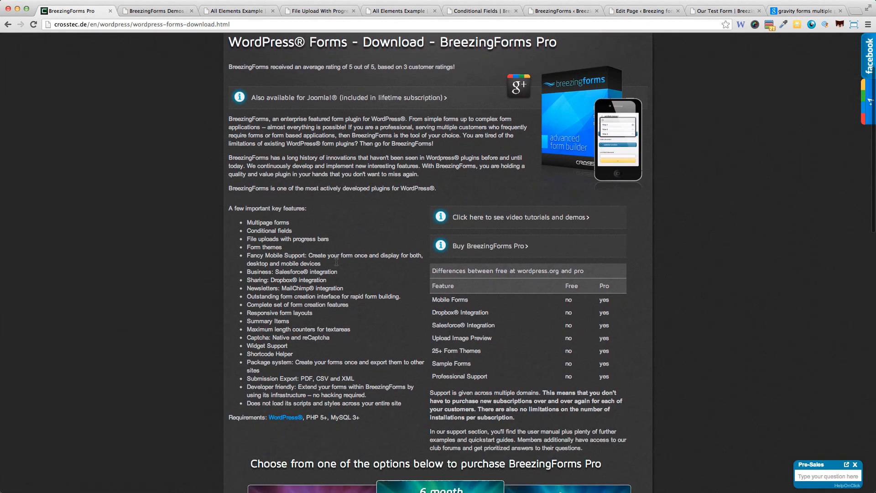
{"action": "scroll", "coordinate": [336, 264], "scroll_direction": "down", "scroll_amount": 1}
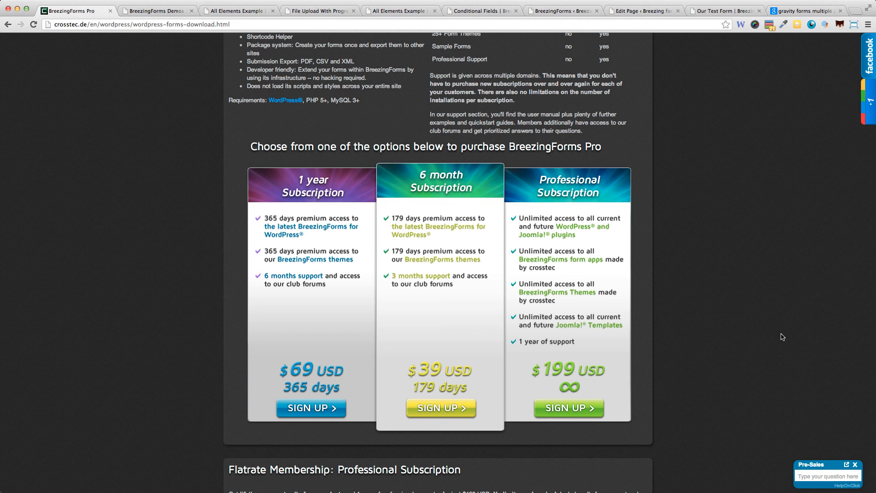
- Browse through the All Elements Example demo form
{"action": "left_click", "coordinate": [239, 11]}
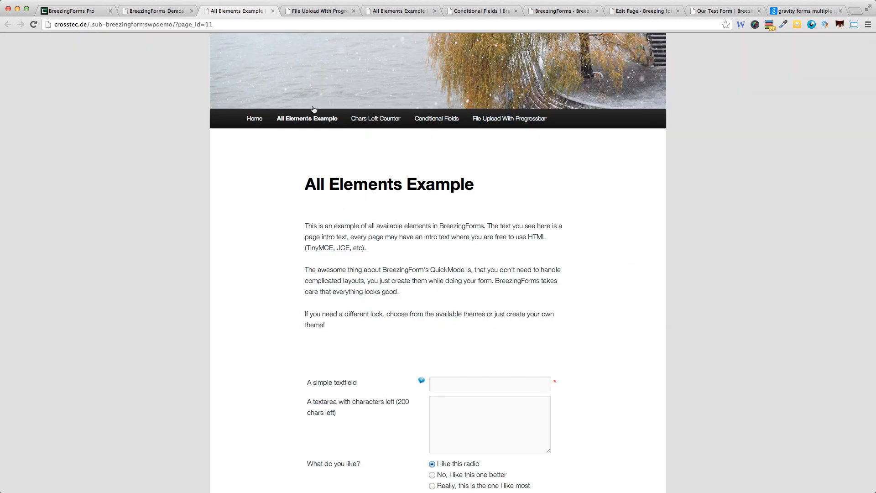
{"action": "scroll", "coordinate": [347, 228], "scroll_direction": "down", "scroll_amount": 8}
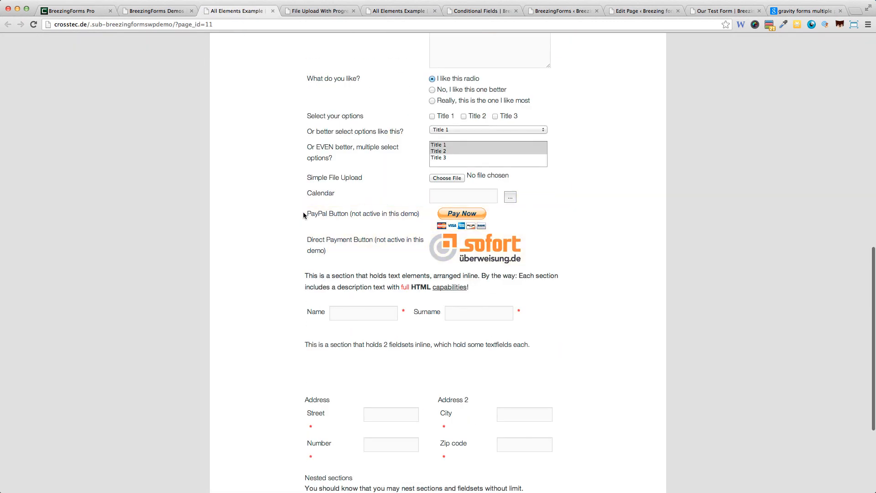
{"action": "scroll", "coordinate": [267, 220], "scroll_direction": "down", "scroll_amount": 4}
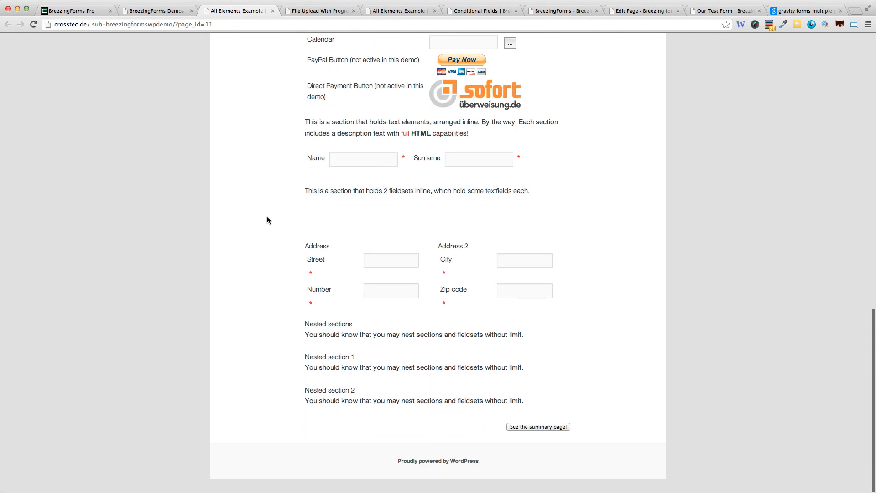
{"action": "scroll", "coordinate": [267, 219], "scroll_direction": "up", "scroll_amount": 4}
{"action": "scroll", "coordinate": [268, 219], "scroll_direction": "up", "scroll_amount": 6}
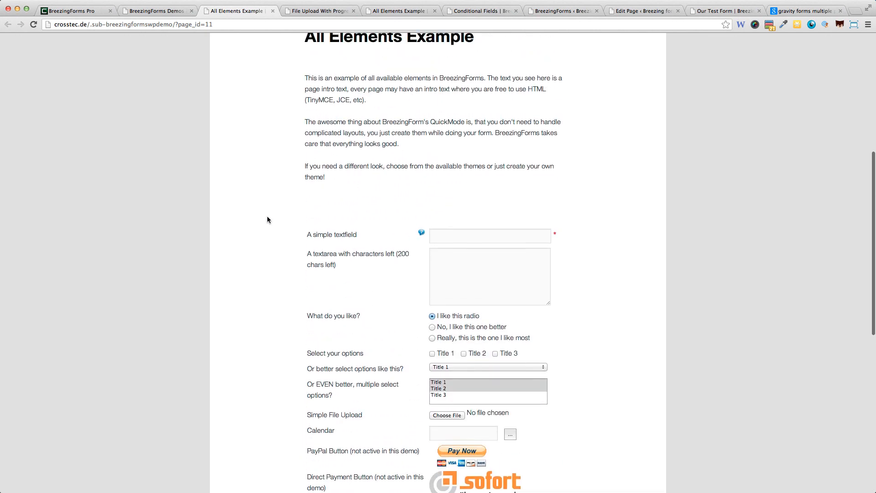
{"action": "scroll", "coordinate": [267, 219], "scroll_direction": "up", "scroll_amount": 2}
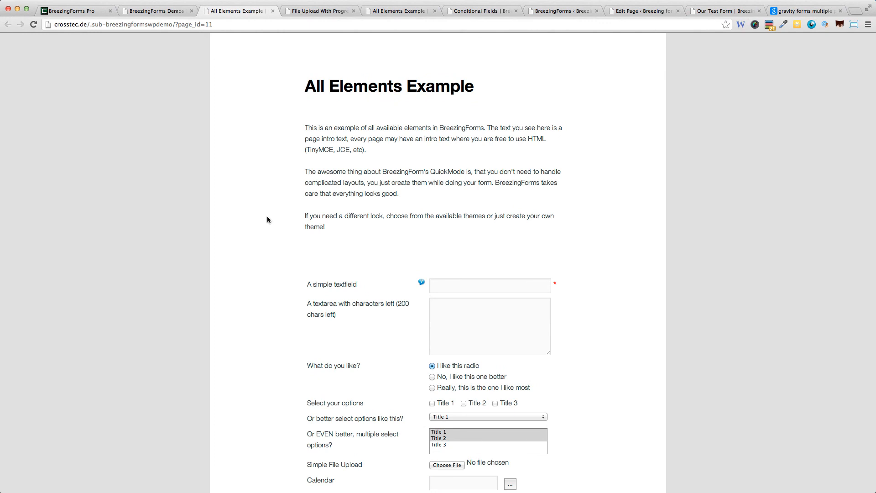
{"action": "scroll", "coordinate": [267, 218], "scroll_direction": "down", "scroll_amount": 5}
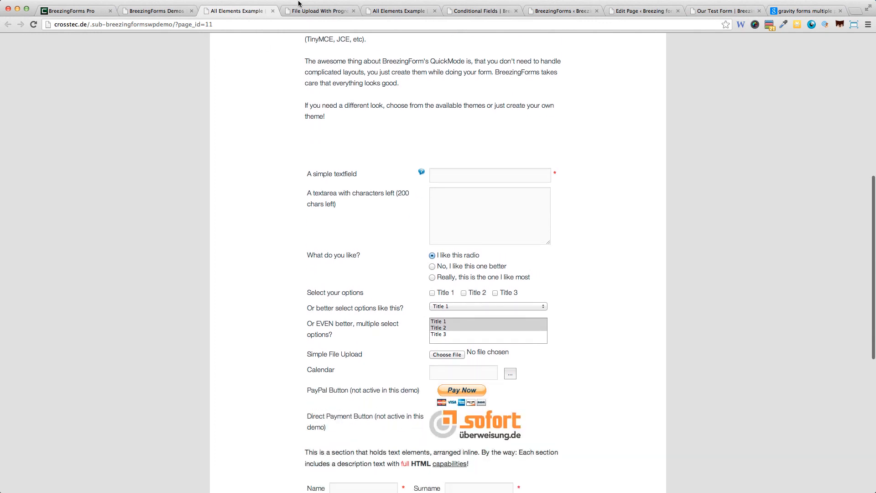
- View the Job Application Form demo, then return to the BreezingForms Pro download page
{"action": "left_click", "coordinate": [159, 11]}
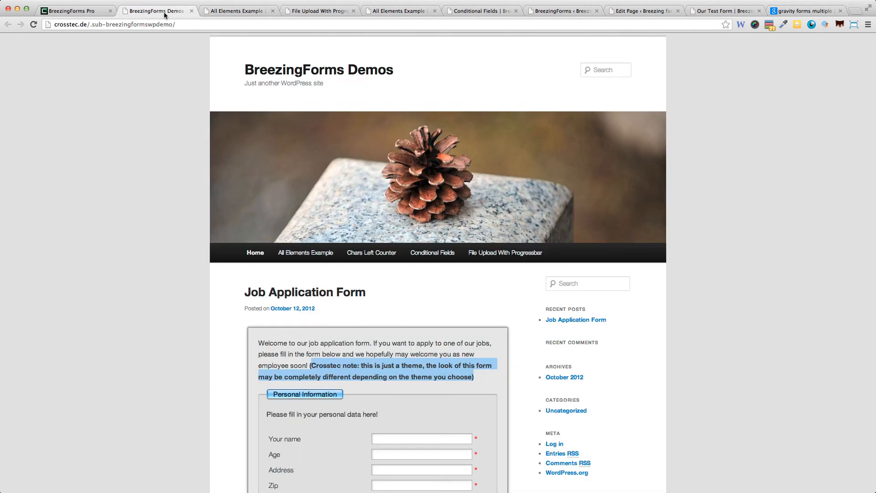
{"action": "left_click", "coordinate": [62, 10]}
{"action": "scroll", "coordinate": [355, 249], "scroll_direction": "up", "scroll_amount": 15}
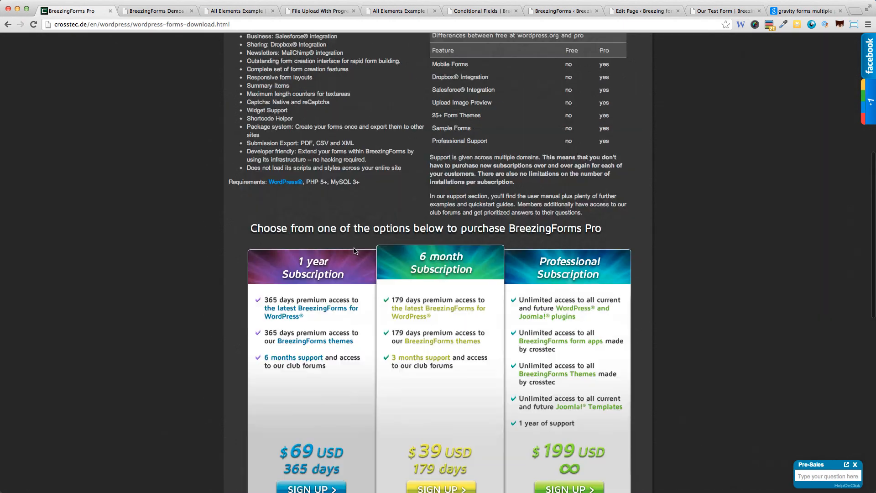
{"action": "scroll", "coordinate": [355, 251], "scroll_direction": "down", "scroll_amount": 3}
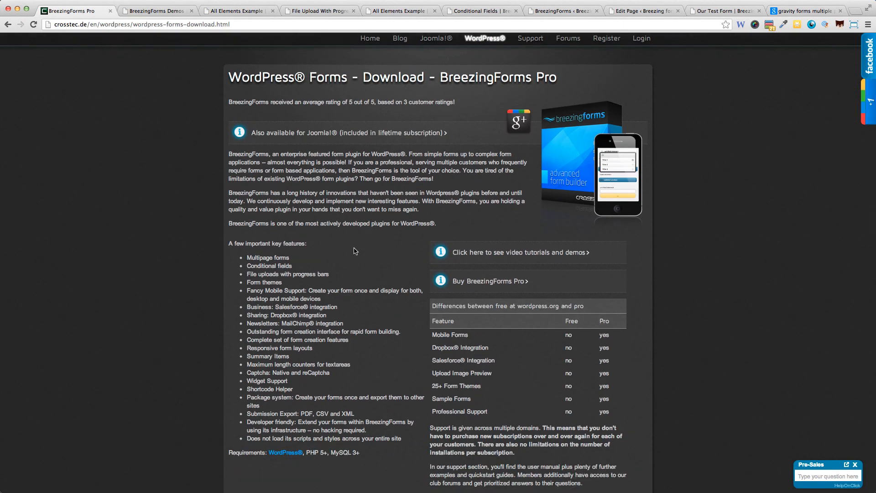